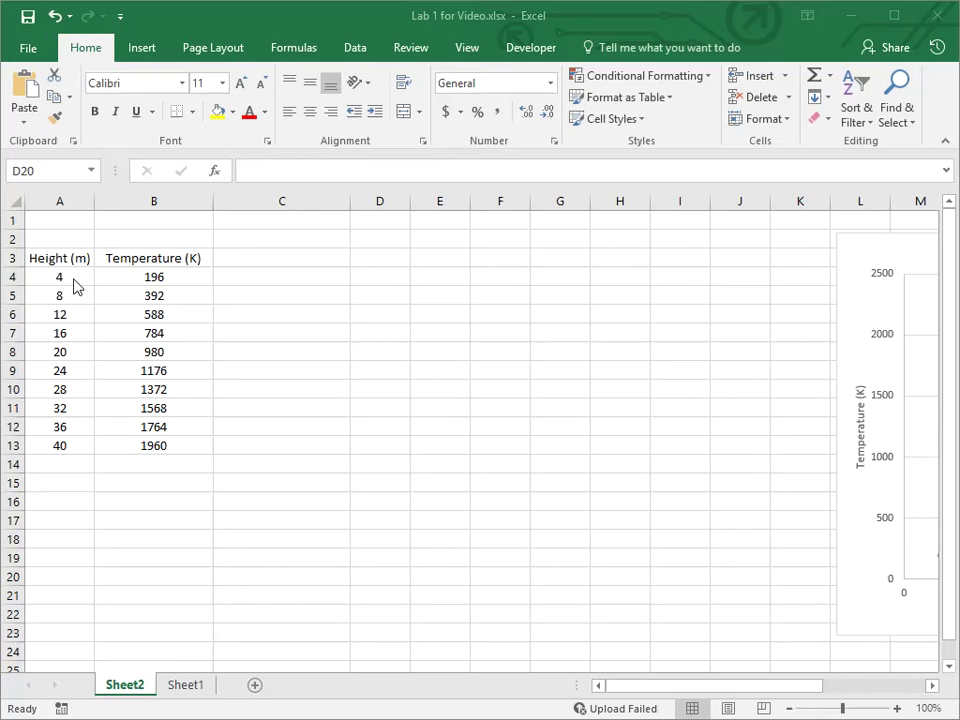
Insert a markers-only scatter chart from the height and temperature data in A4:B13 and place it beside the table
left_click_drag(56, 272, 171, 444)
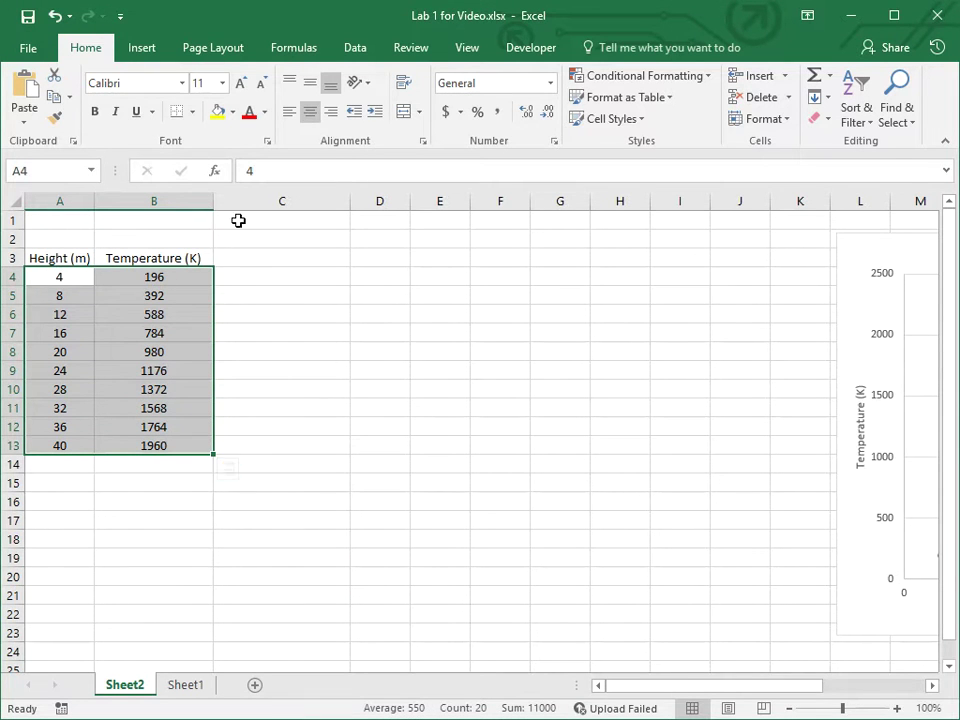
left_click(145, 55)
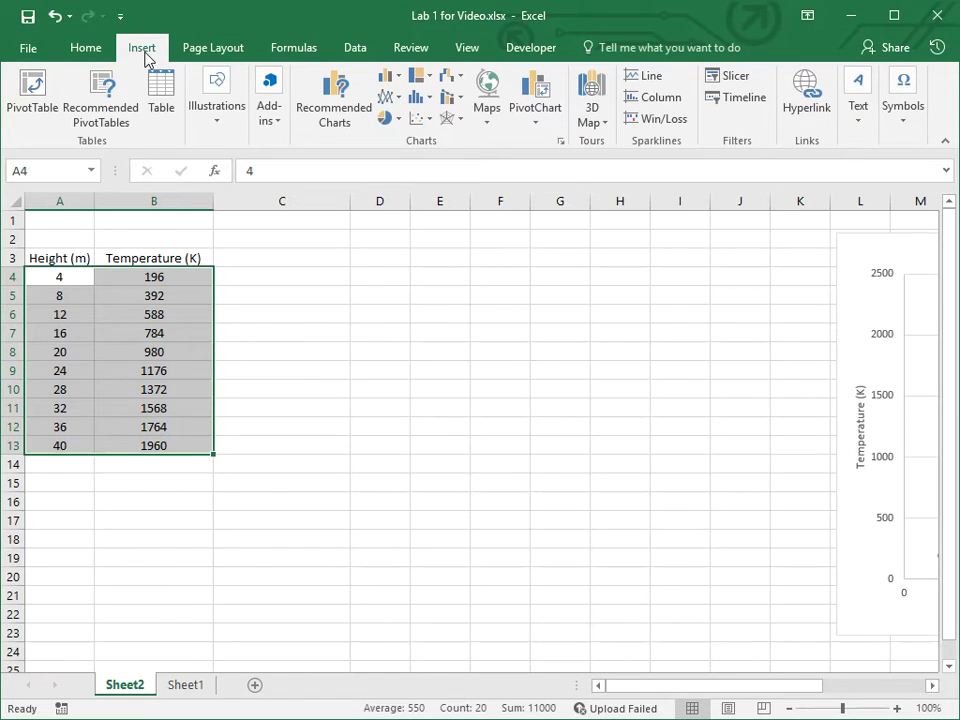
left_click(429, 119)
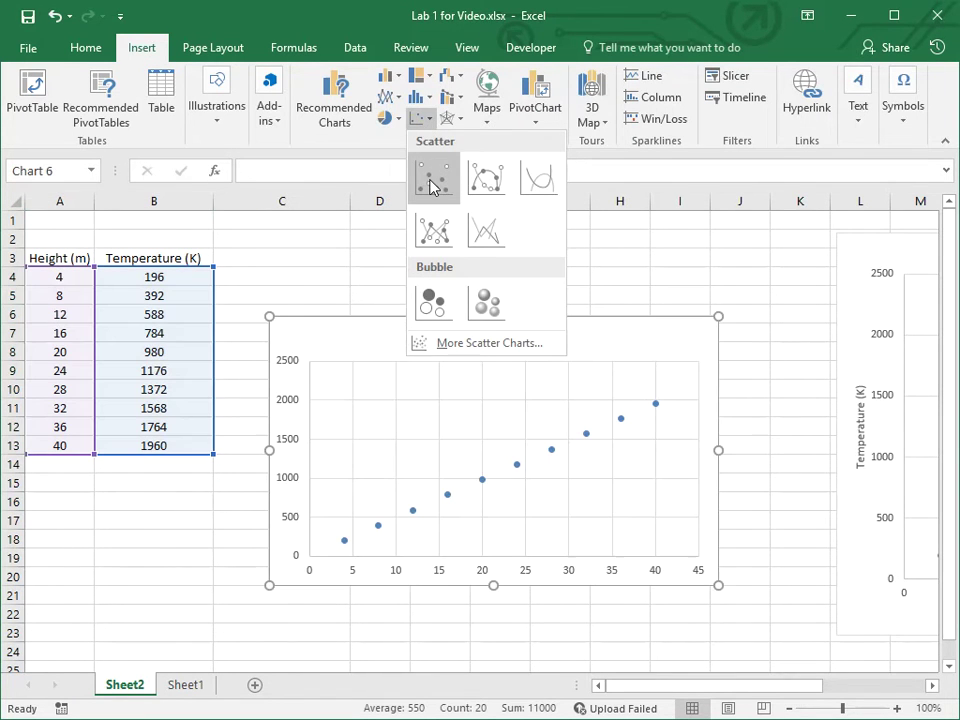
left_click(432, 186)
left_click_drag(409, 326, 388, 250)
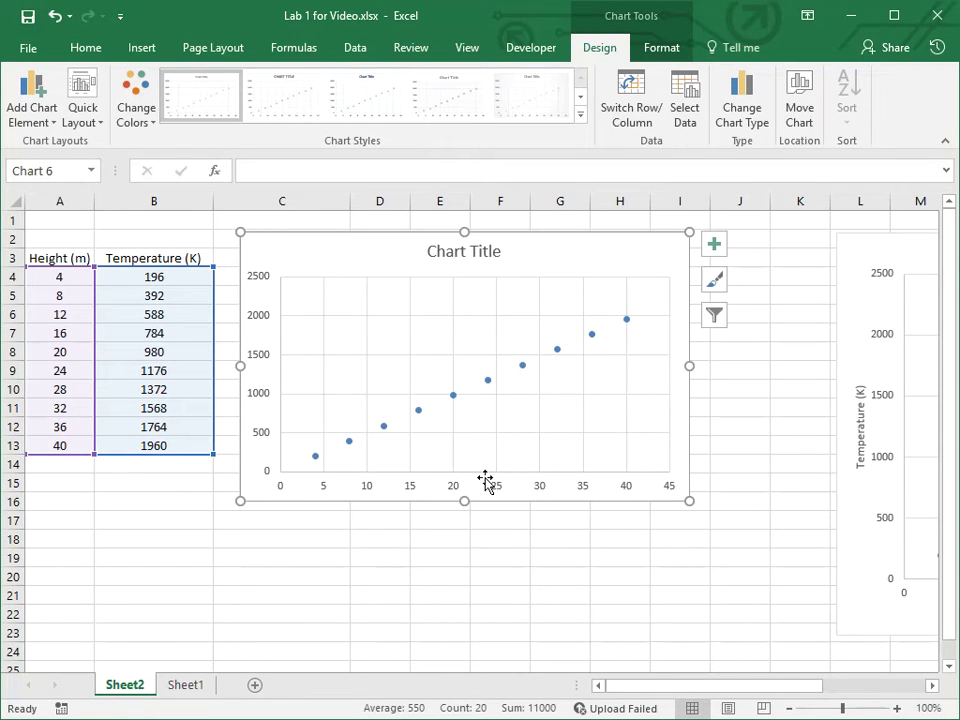
Add axis titles to the scatter chart and name the horizontal axis "Height (m)", matching the header in A3
left_click(716, 250)
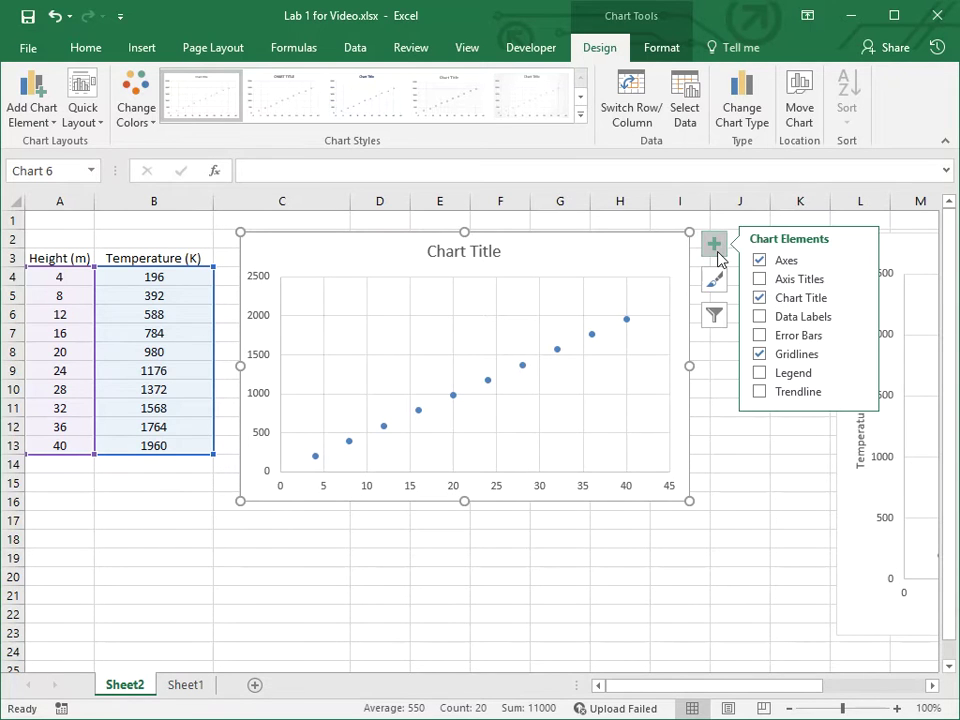
left_click(760, 283)
double_click(495, 481)
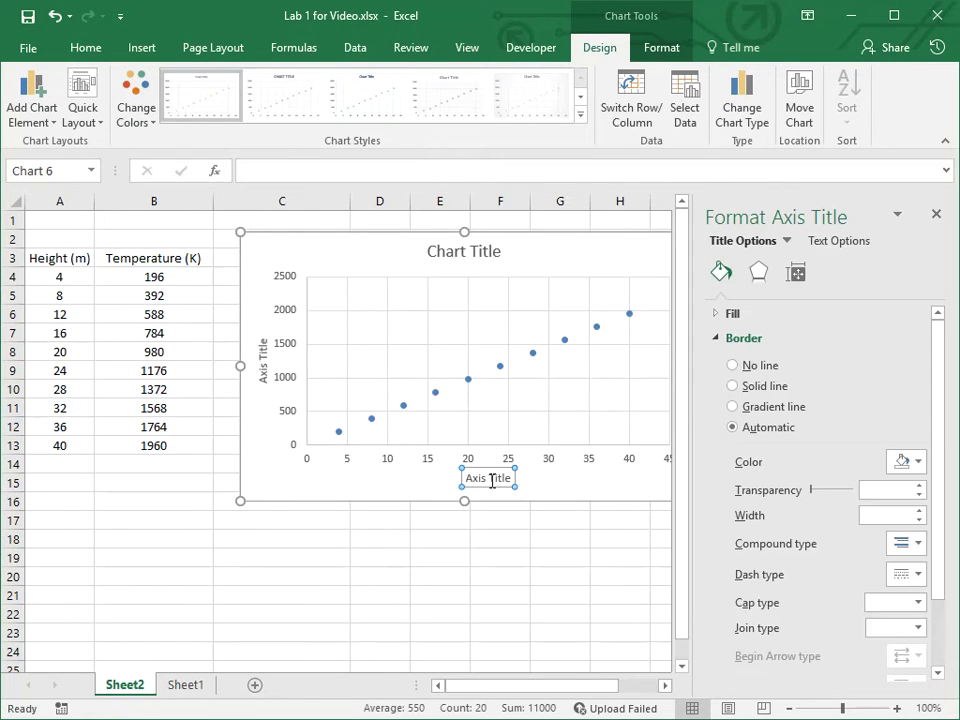
left_click_drag(467, 478, 519, 477)
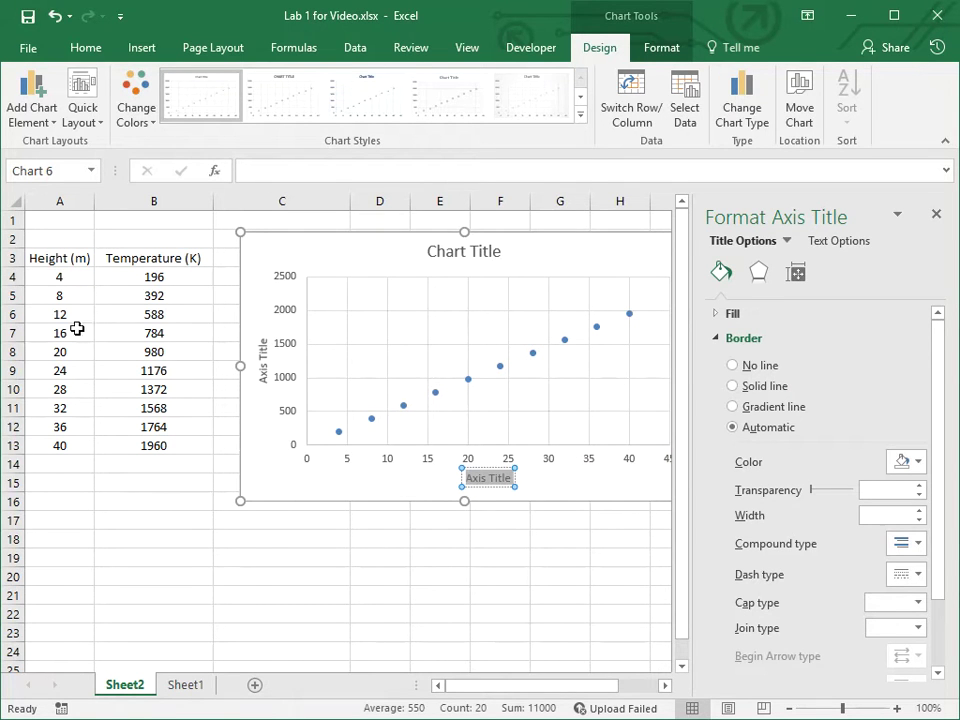
left_click(63, 264)
left_click_drag(300, 171, 241, 176)
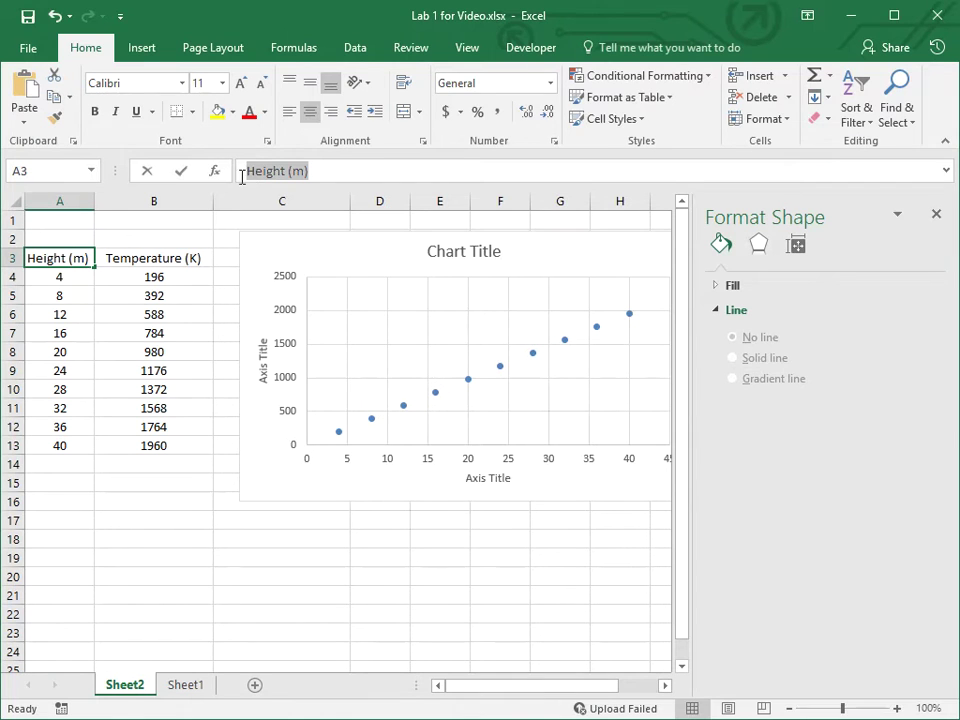
left_click(496, 479)
left_click(496, 479)
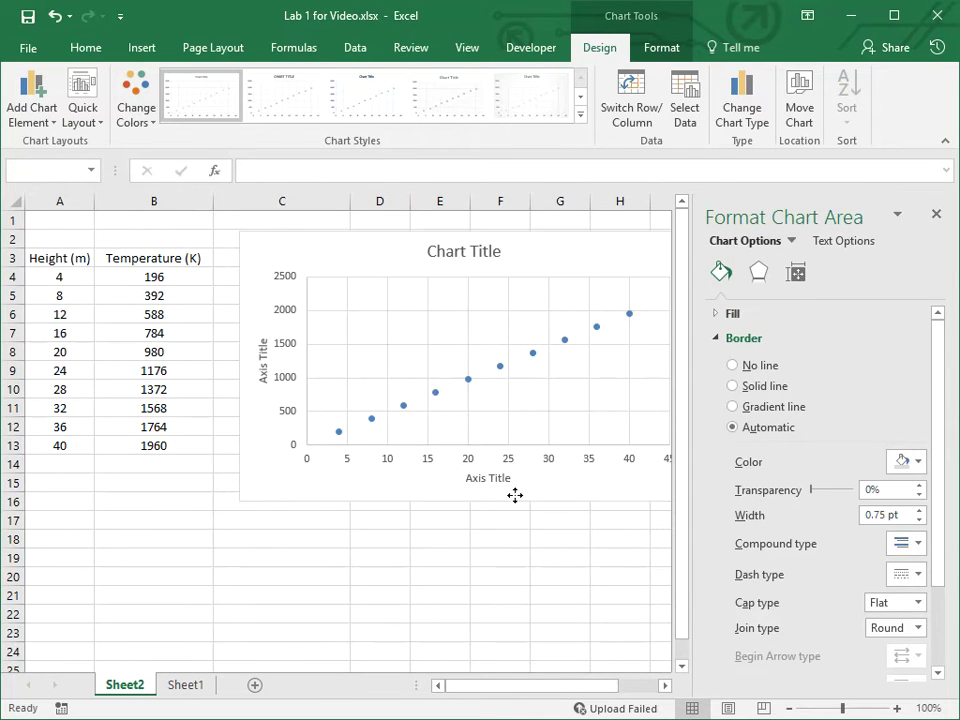
left_click(425, 537)
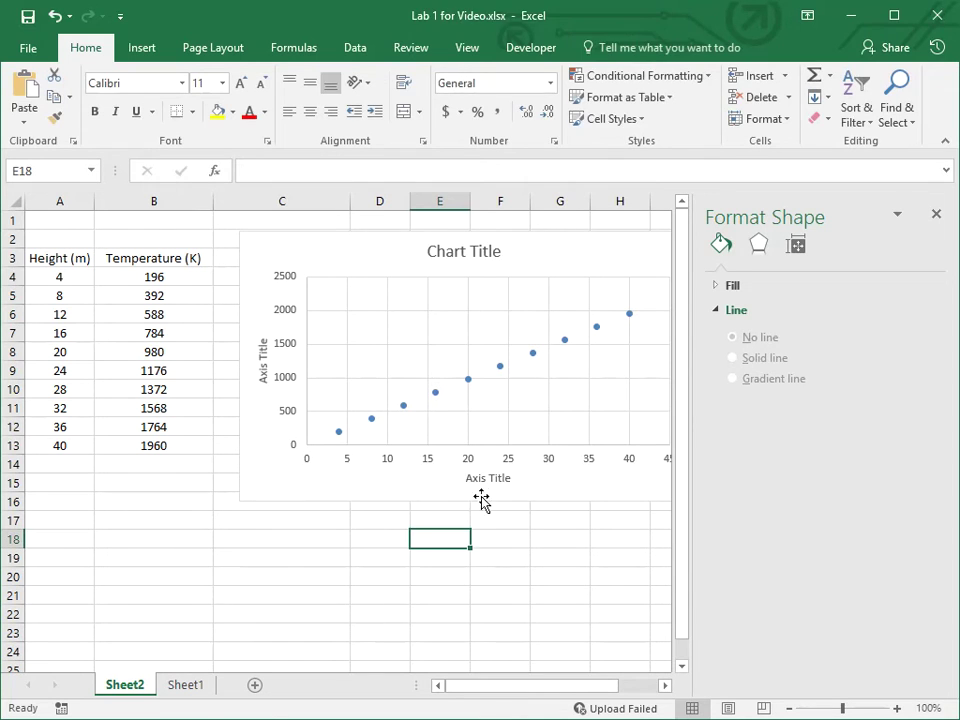
left_click(492, 477)
type("Height (m)")
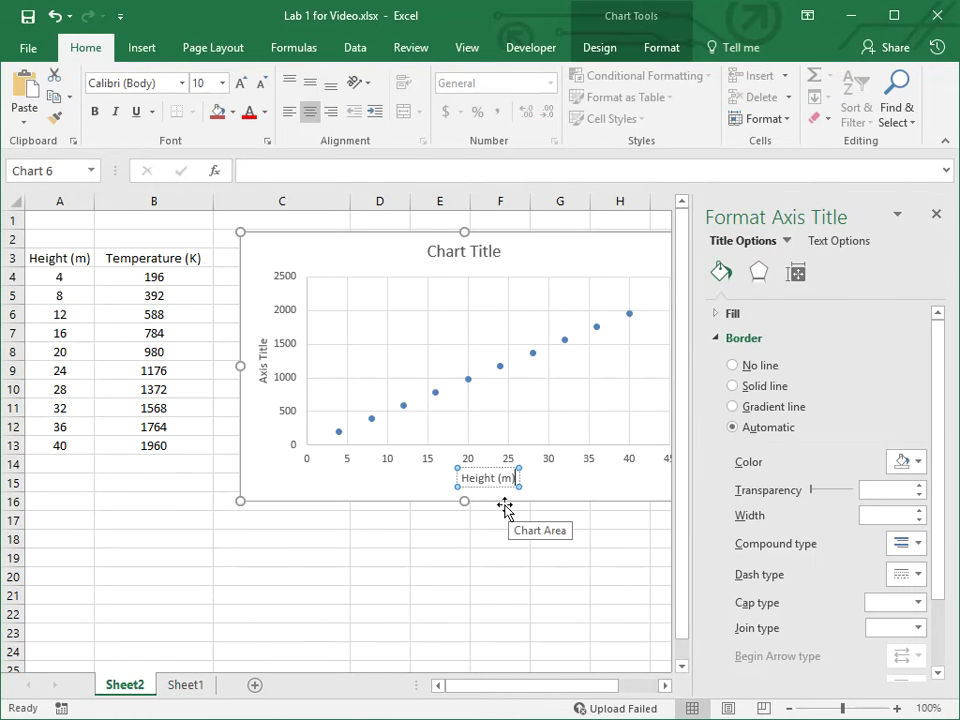
Copy the header text from B3 into the vertical axis title so it reads "Temperature (K)"
double_click(160, 258)
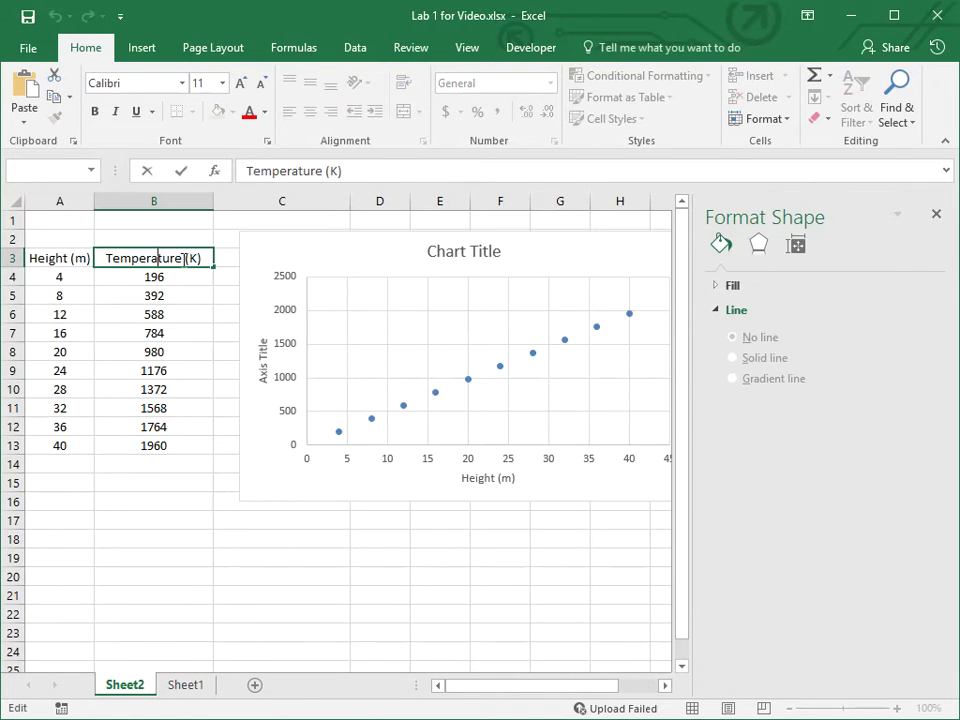
left_click_drag(206, 258, 103, 260)
key("ctrl+c")
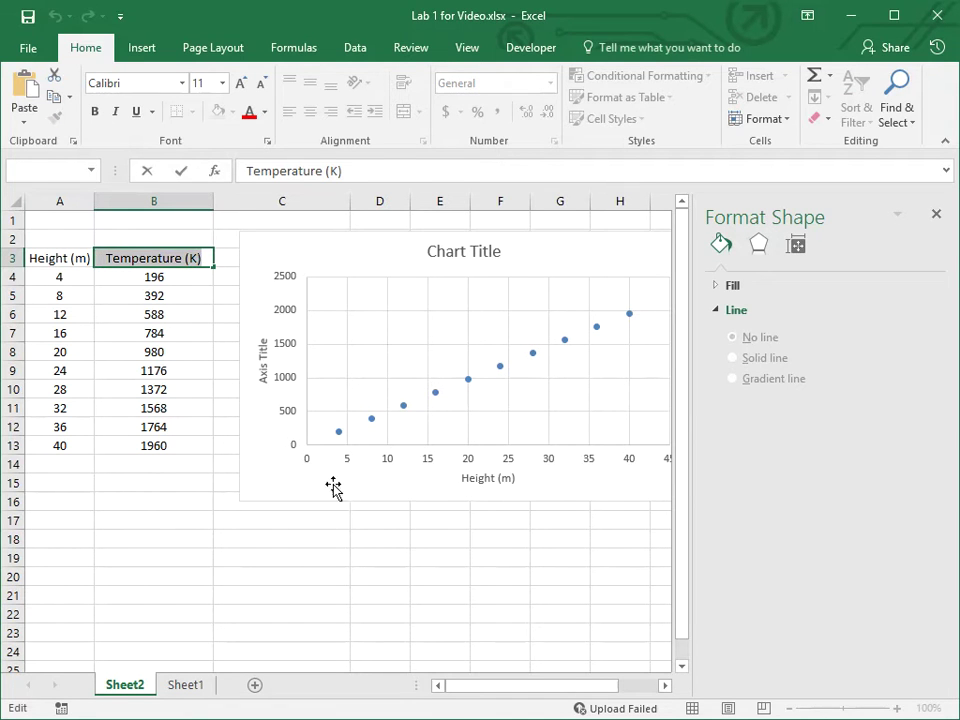
left_click(266, 372)
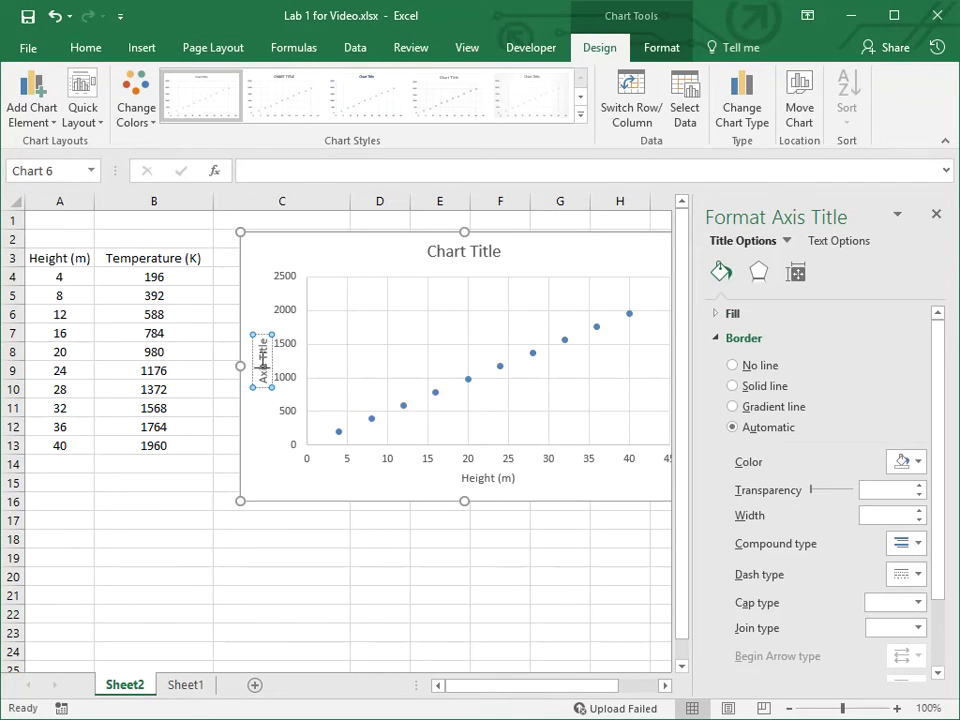
triple_click(266, 372)
key("ctrl+v")
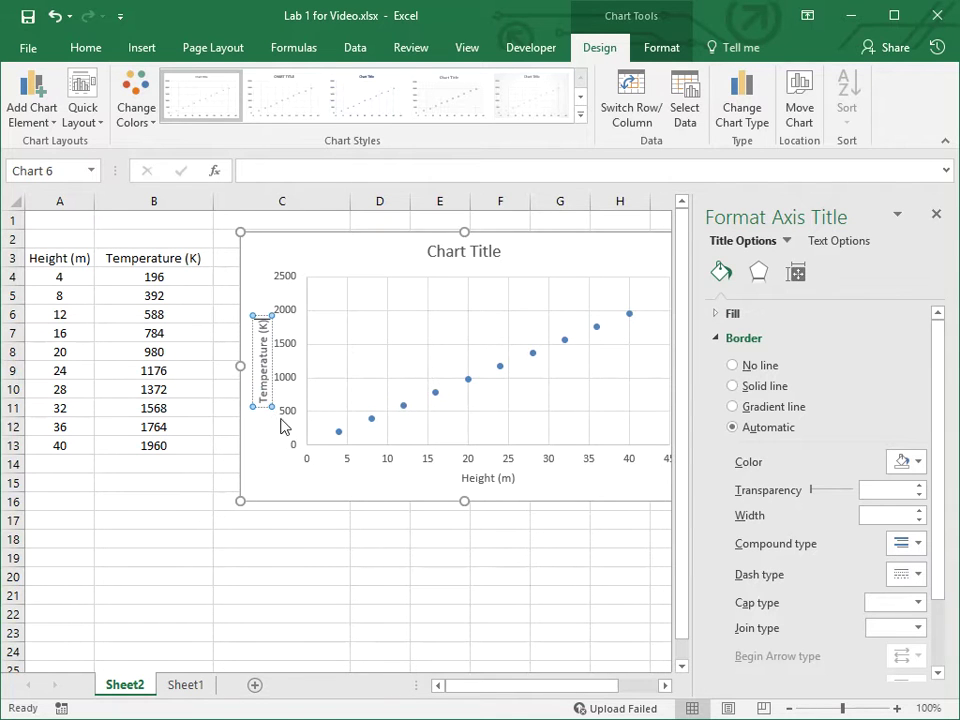
left_click(306, 468)
Move the chart over the Temperature column and add a trendline to its data points
left_click(452, 258)
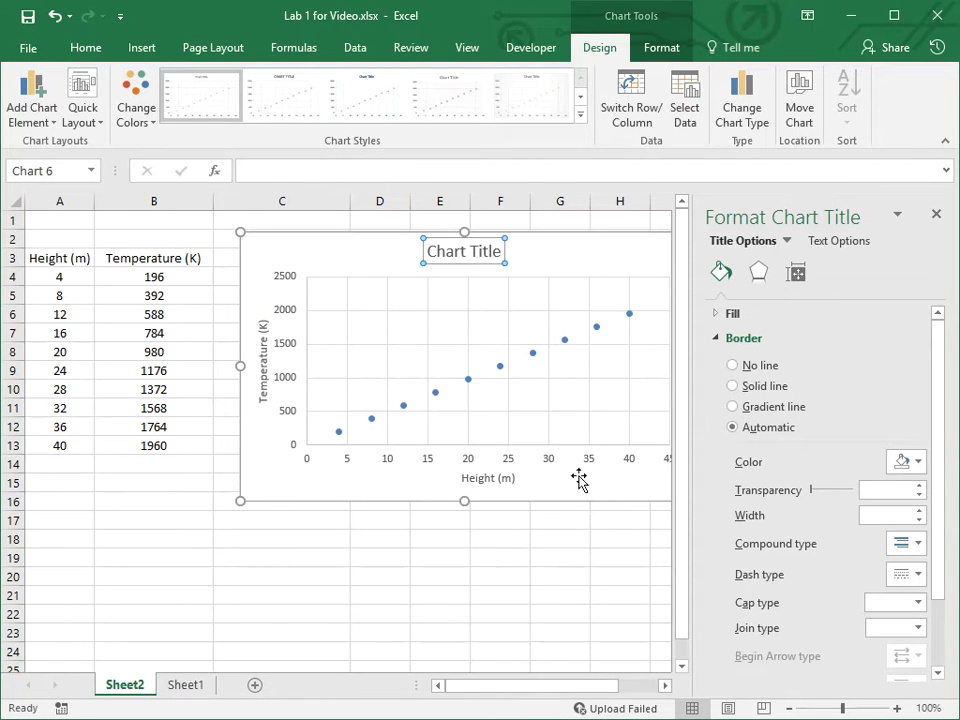
left_click_drag(429, 251, 499, 244)
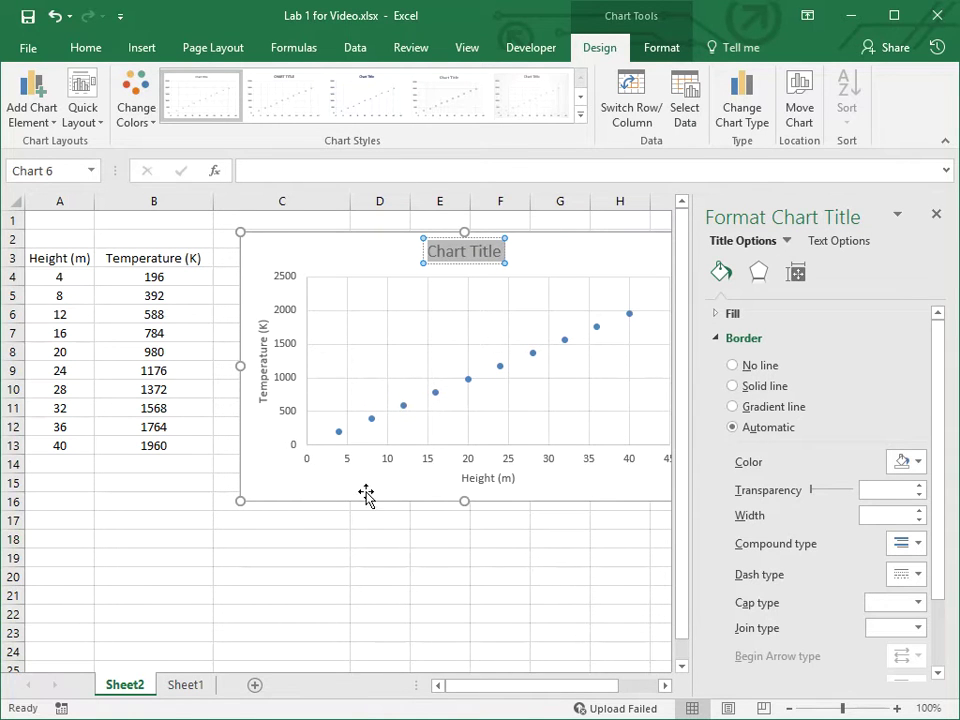
left_click_drag(368, 499, 237, 487)
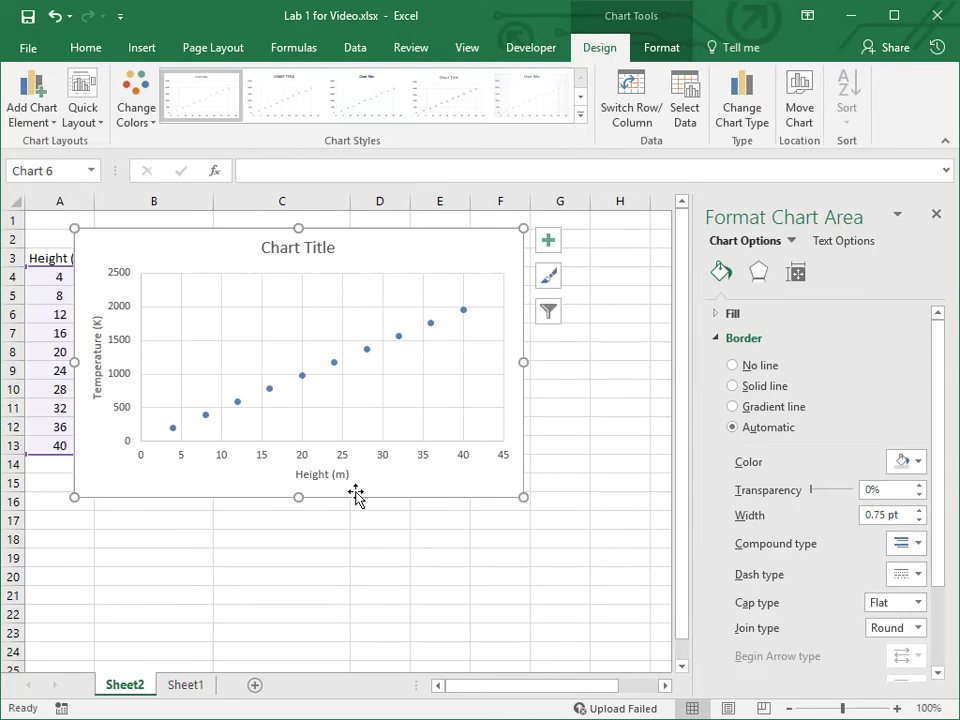
left_click(558, 250)
left_click(597, 396)
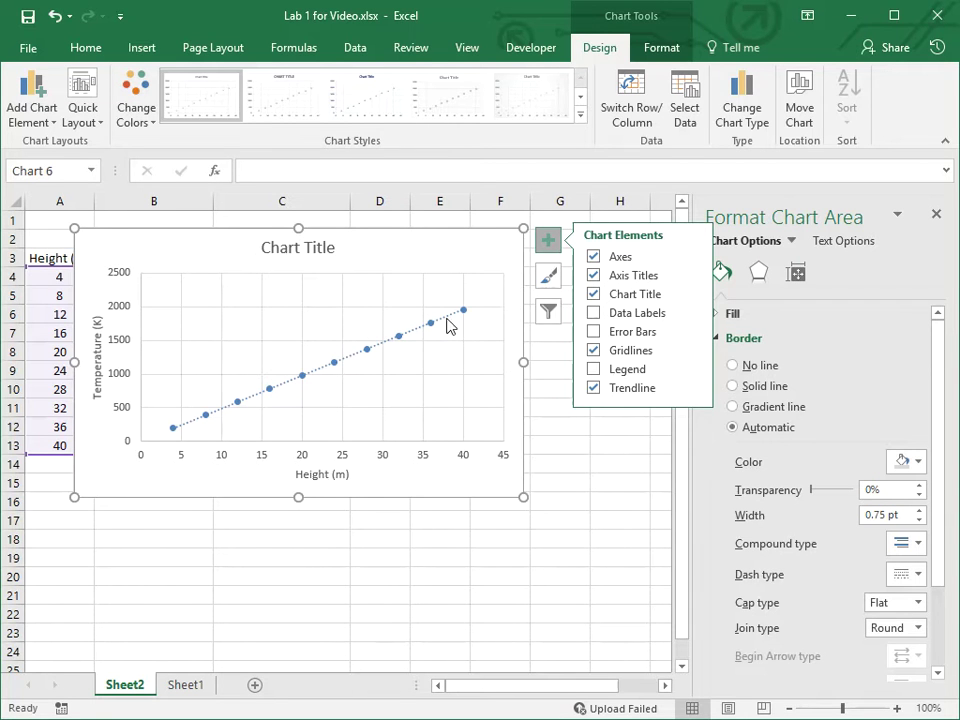
Display the trendline's equation on the chart and place the equation label clear of the line, just above it
left_click(693, 393)
left_click(766, 477)
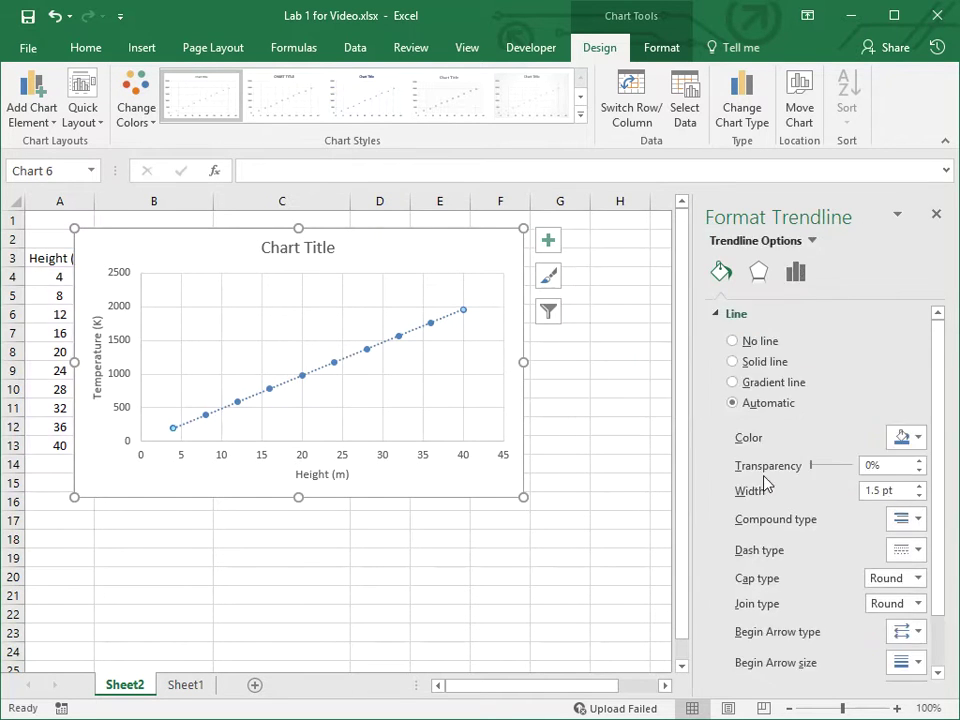
scroll(810, 610, "down", 1)
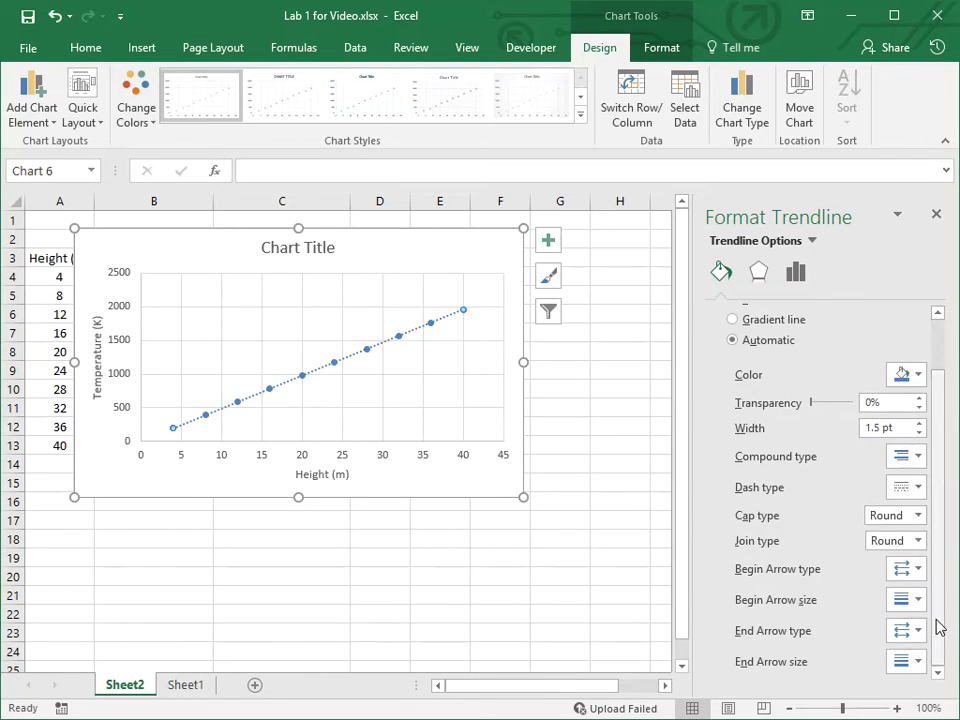
scroll(934, 470, "up", 1)
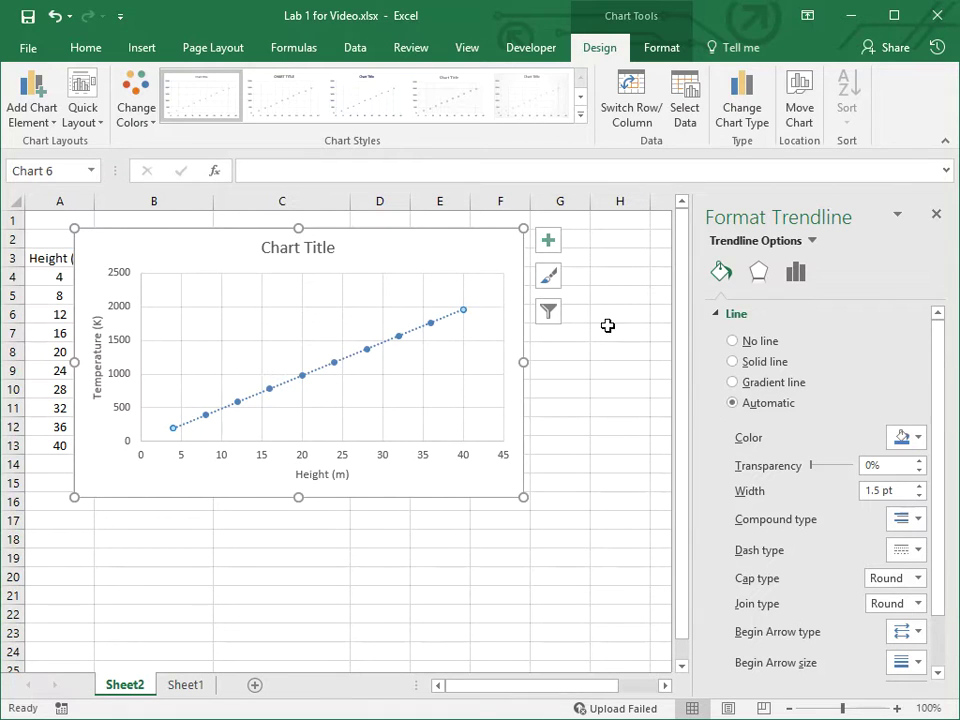
left_click(548, 240)
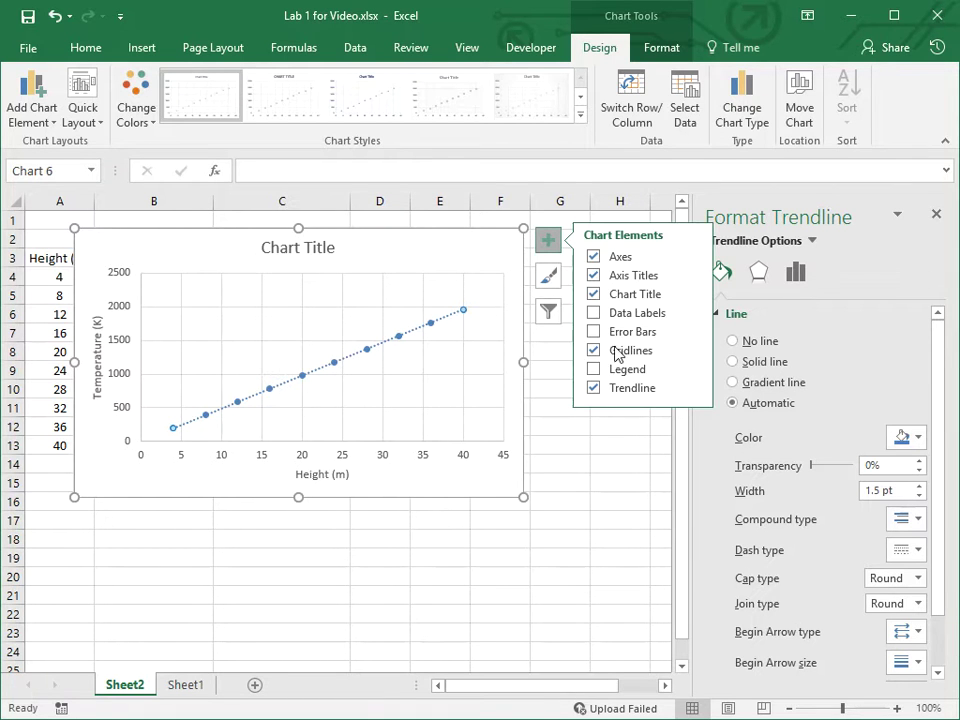
left_click(691, 387)
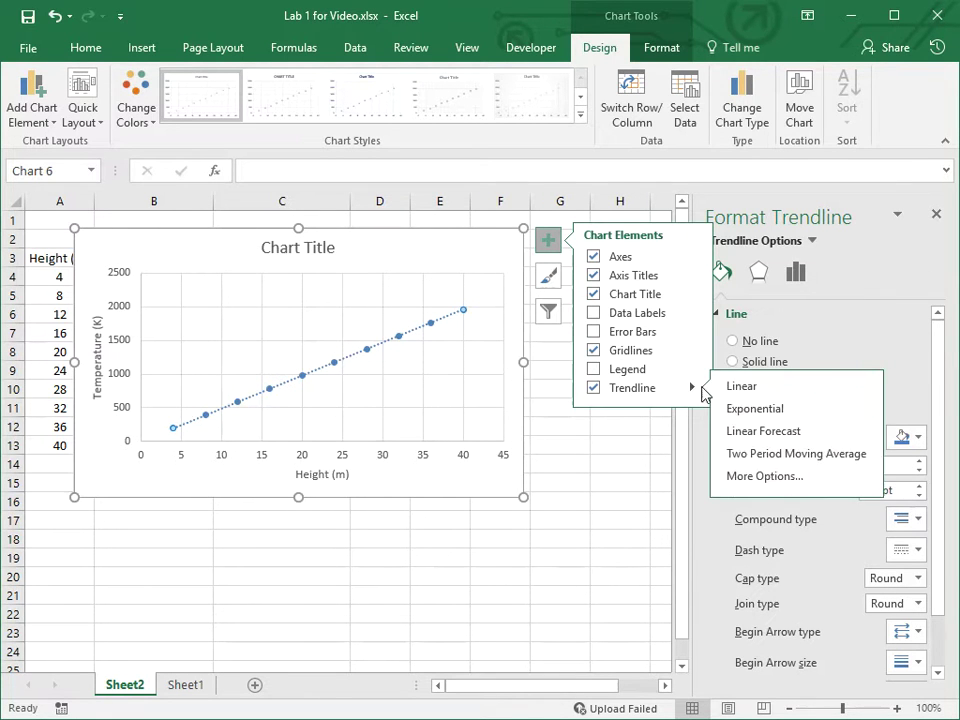
left_click(812, 476)
left_click_drag(934, 510, 945, 617)
left_click(733, 626)
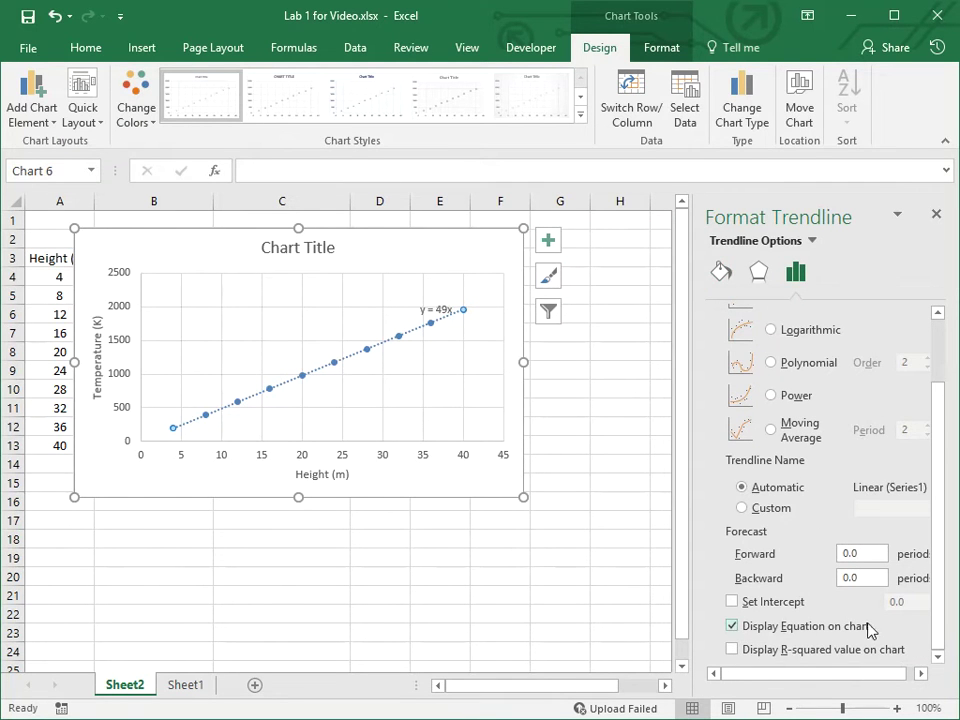
left_click(443, 312)
left_click_drag(440, 303, 404, 291)
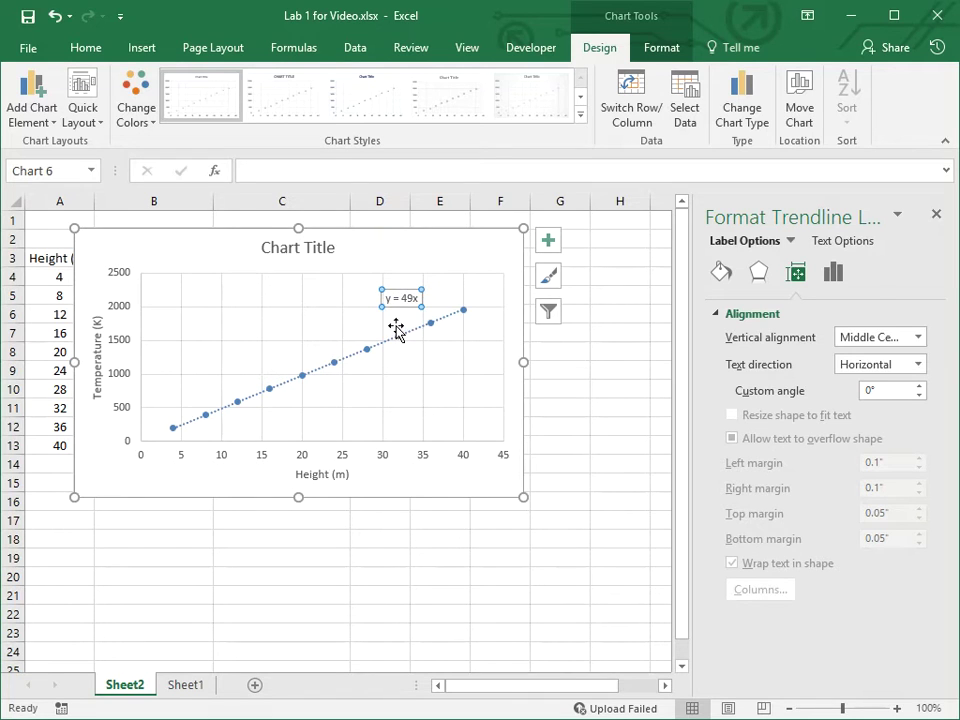
Set the number format of the trendline equation label to Scientific with 2 decimal places
right_click(402, 307)
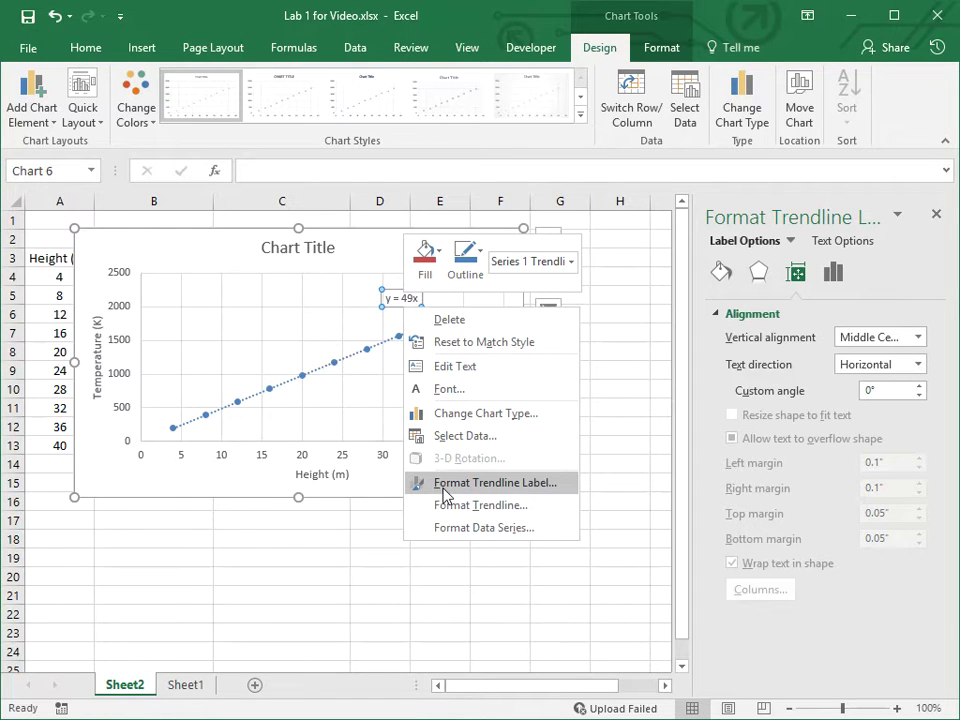
left_click(549, 483)
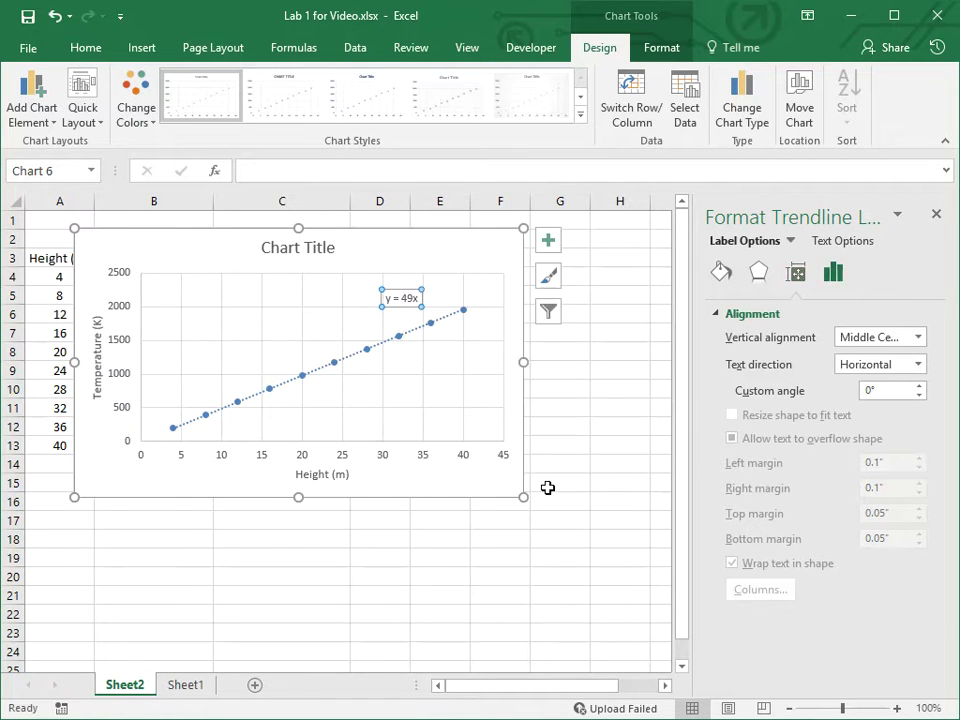
left_click(904, 358)
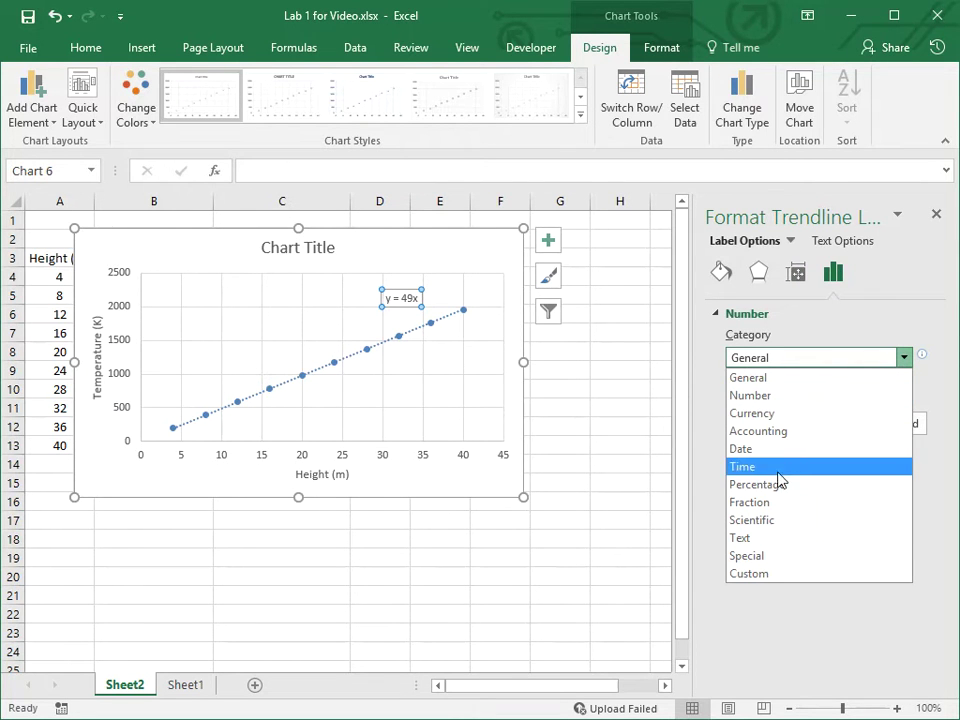
left_click(772, 520)
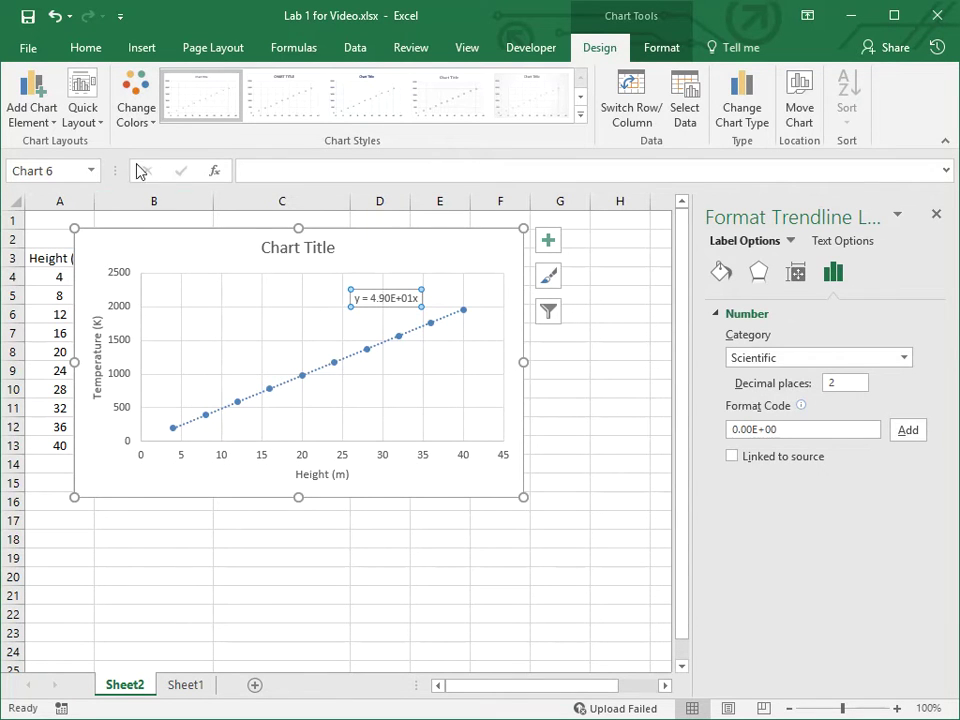
Enlarge the trendline equation label's font to 14 points
left_click(97, 55)
left_click(240, 88)
left_click(239, 87)
left_click(239, 87)
left_click(239, 87)
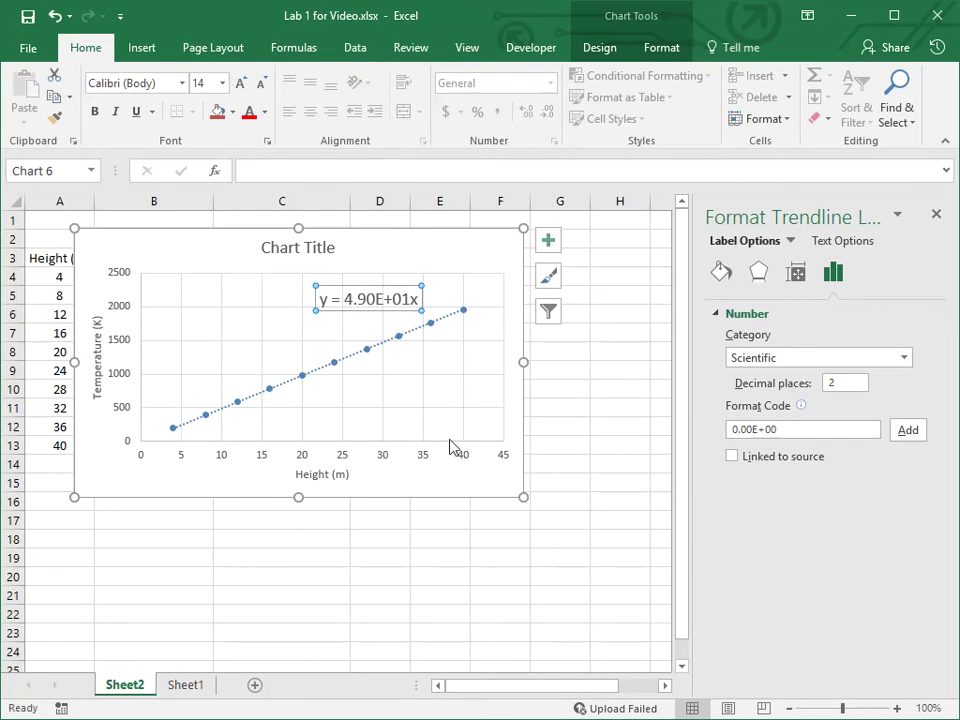
Move the chart to its own new sheet and close the chart formatting options
right_click(424, 489)
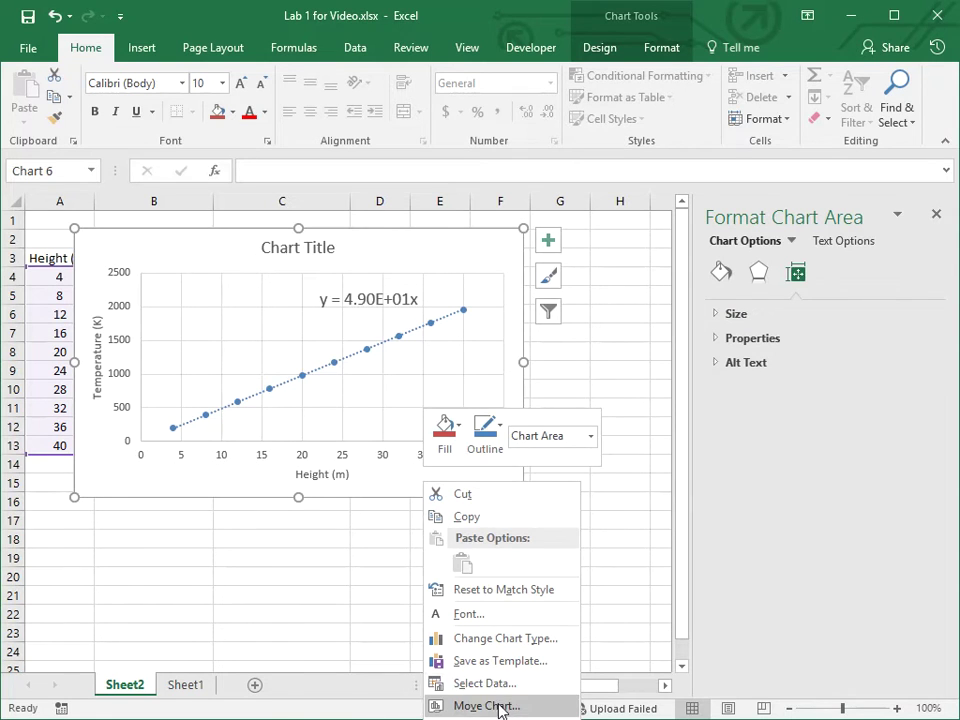
left_click(490, 706)
left_click_drag(465, 607, 435, 396)
left_click(375, 466)
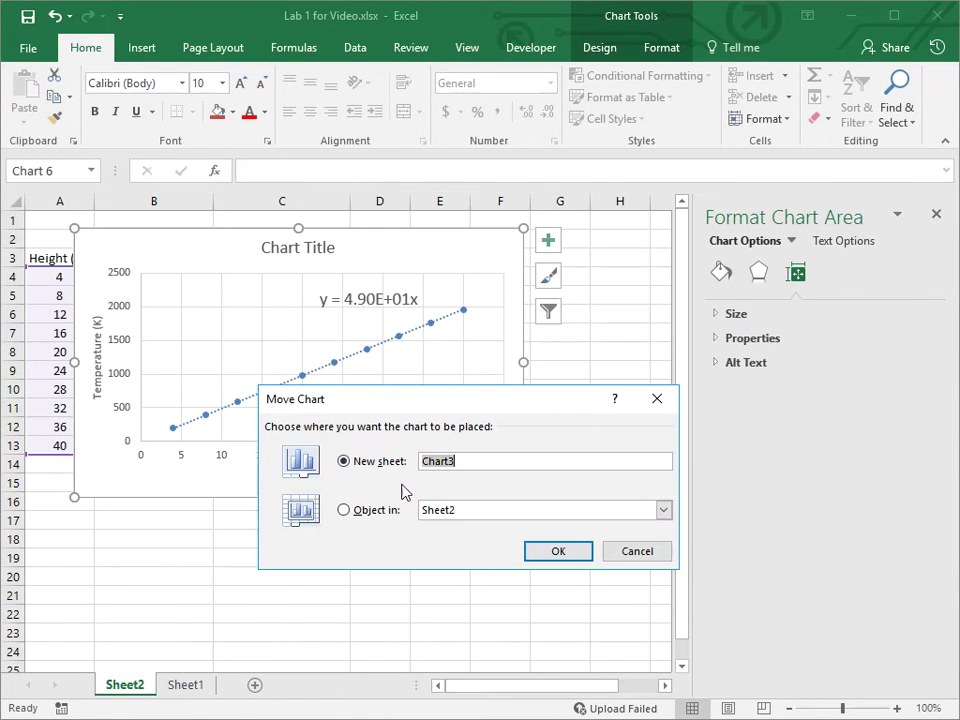
left_click(556, 556)
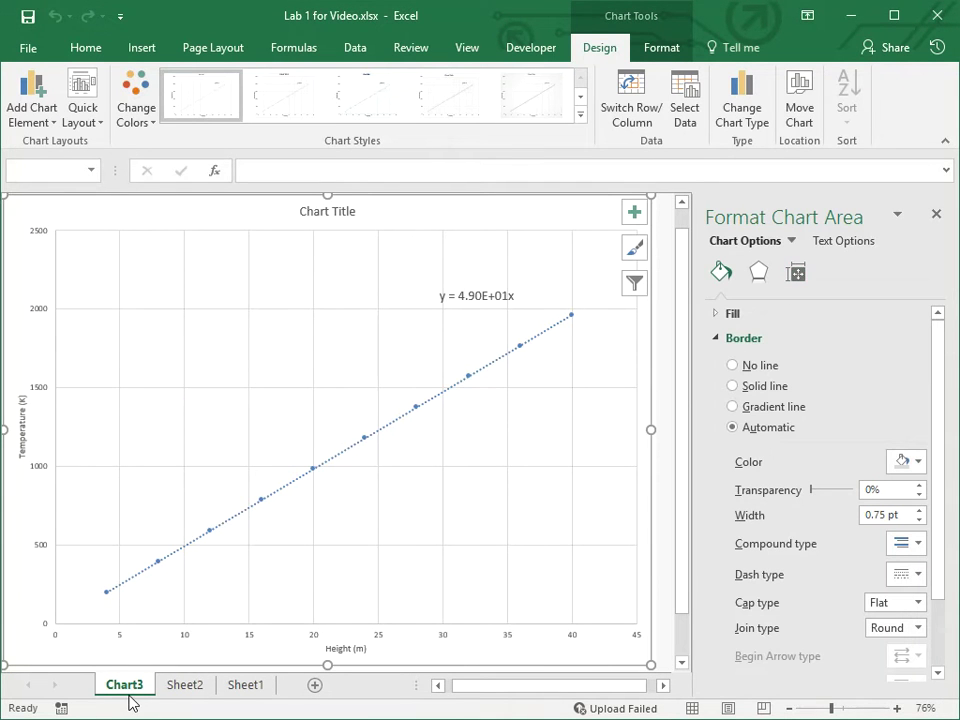
left_click(936, 214)
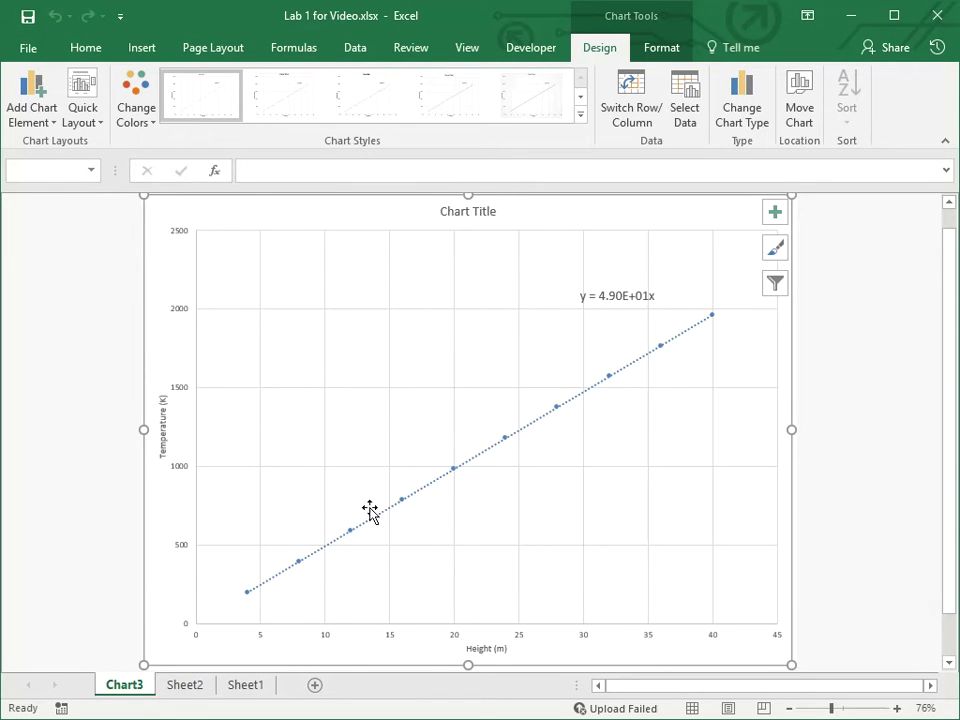
Enlarge the vertical axis title "Temperature (K)" to 16 points
left_click(161, 445)
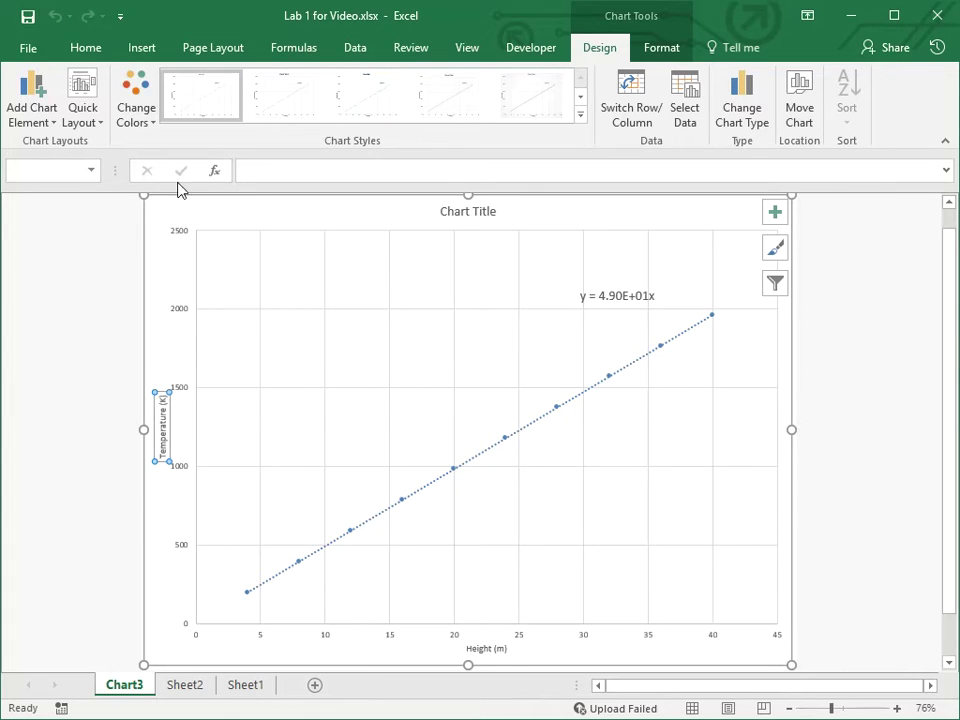
left_click(39, 57)
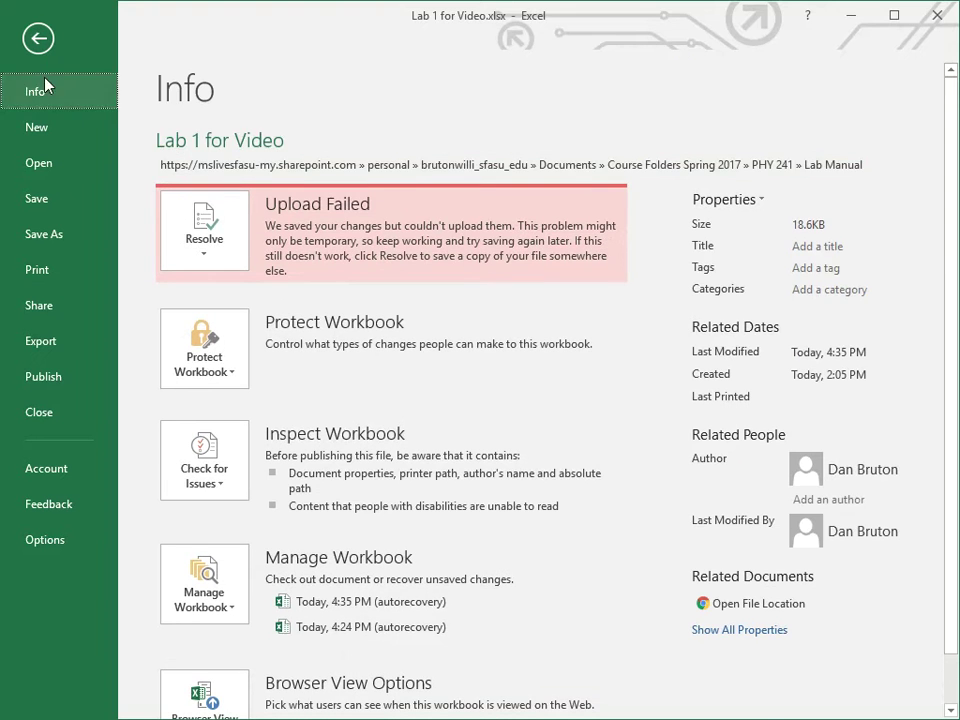
left_click(44, 42)
left_click(88, 50)
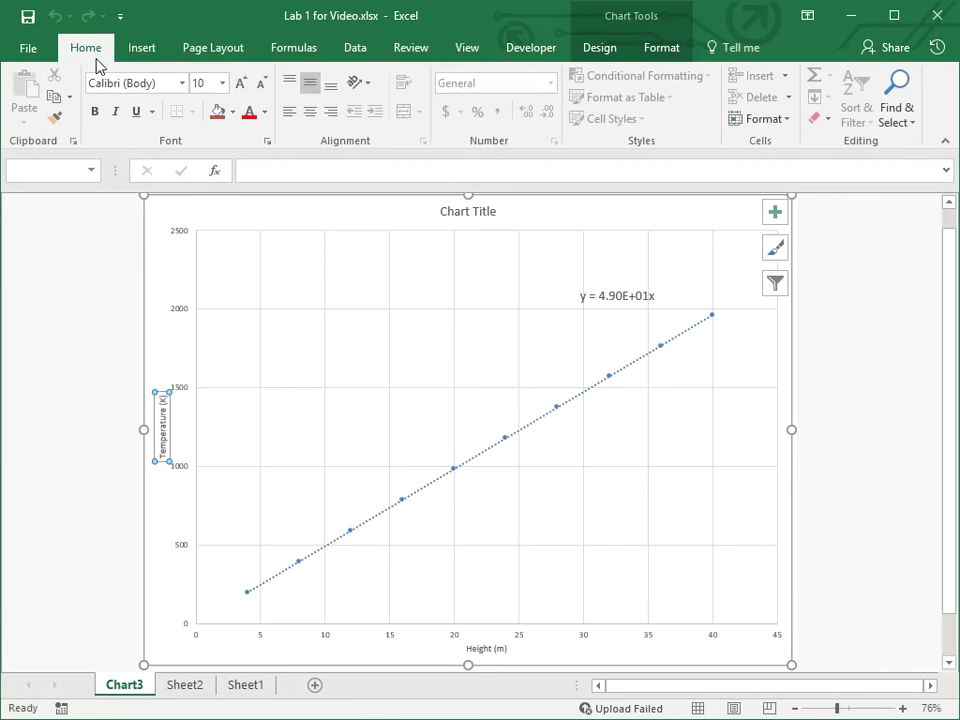
left_click(243, 86)
left_click(243, 86)
left_click(243, 86)
left_click(243, 86)
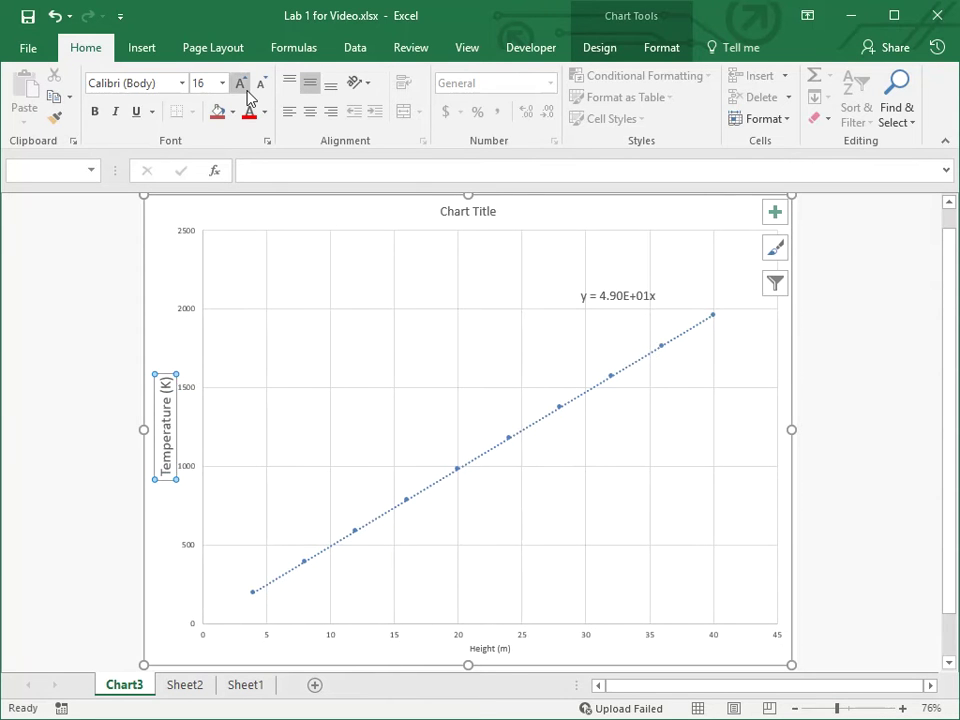
Enlarge the horizontal axis title "Height (m)" to 12 points
left_click(497, 650)
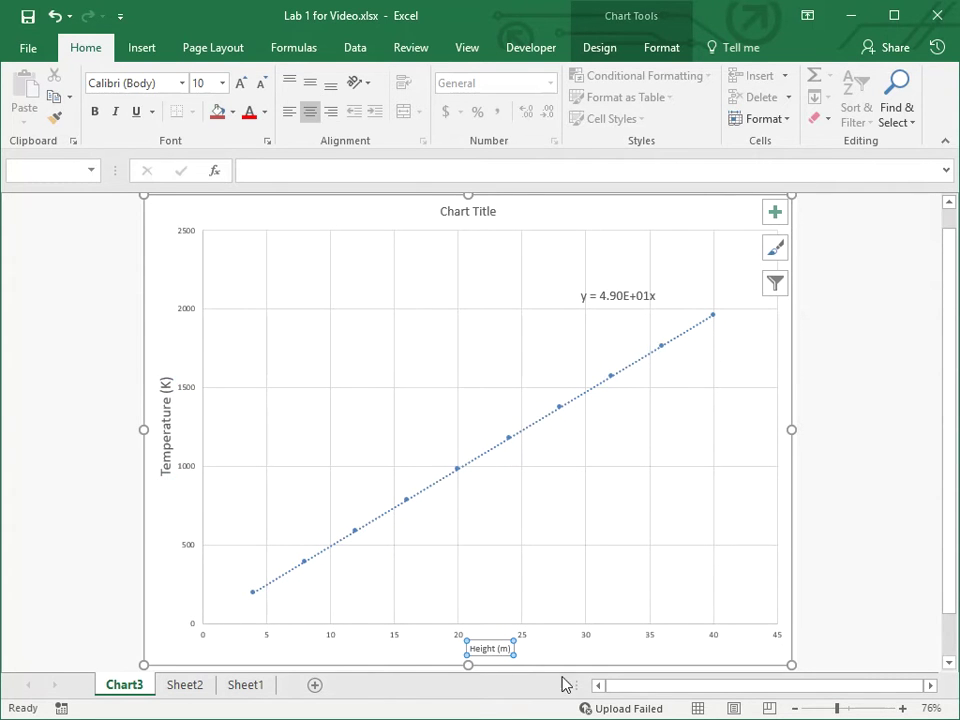
left_click(243, 86)
left_click(243, 86)
left_click(243, 86)
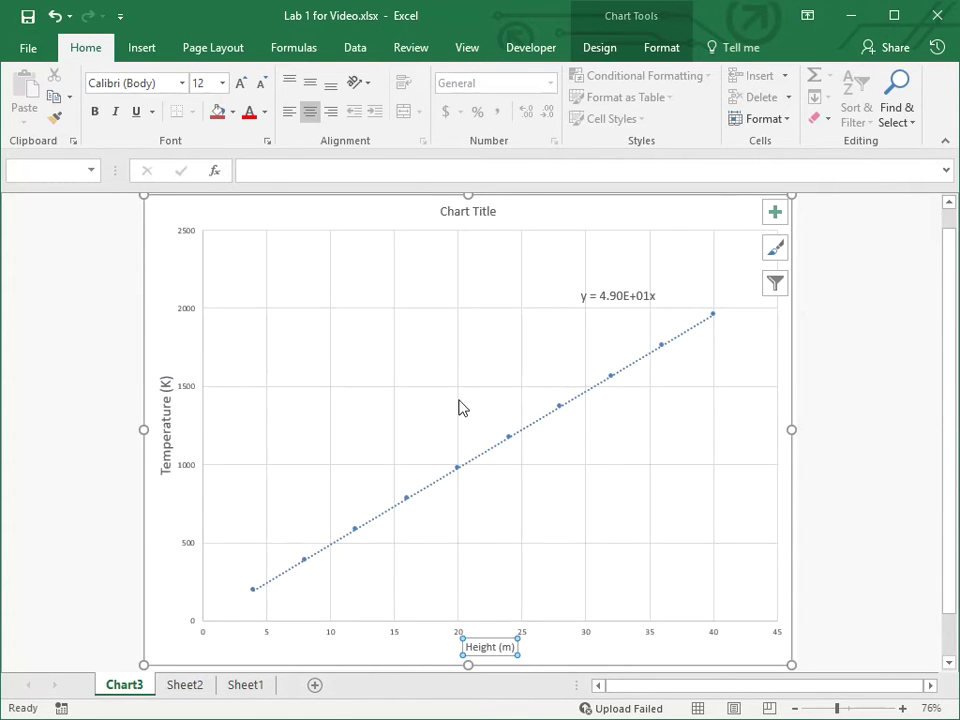
Slightly enlarge the font of the number labels on both the vertical and the horizontal axis
left_click(185, 470)
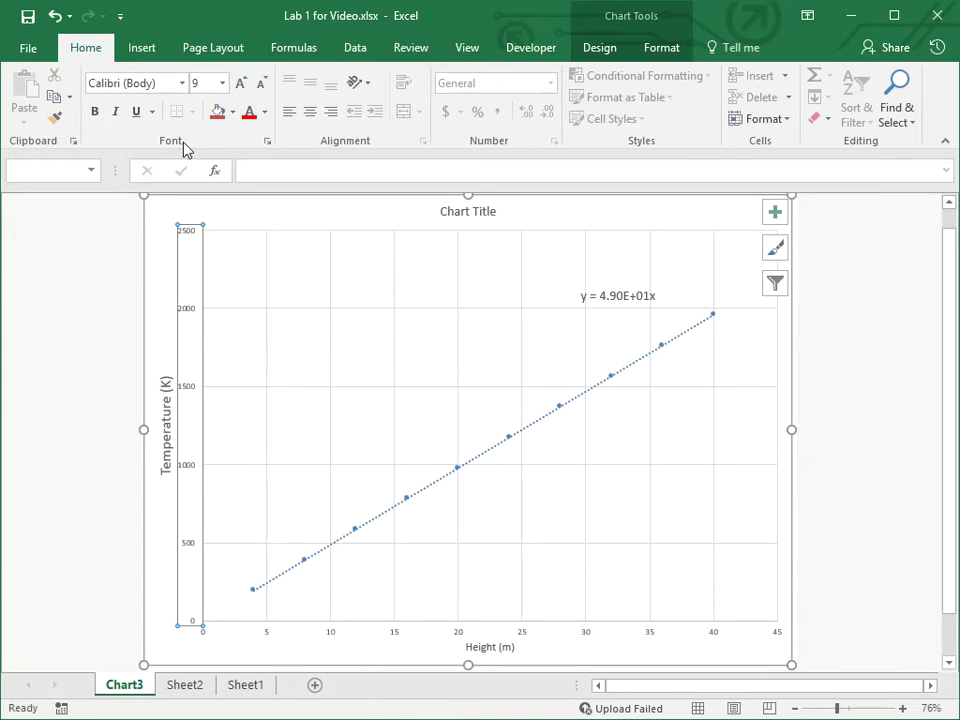
left_click(243, 86)
left_click(528, 633)
left_click(242, 84)
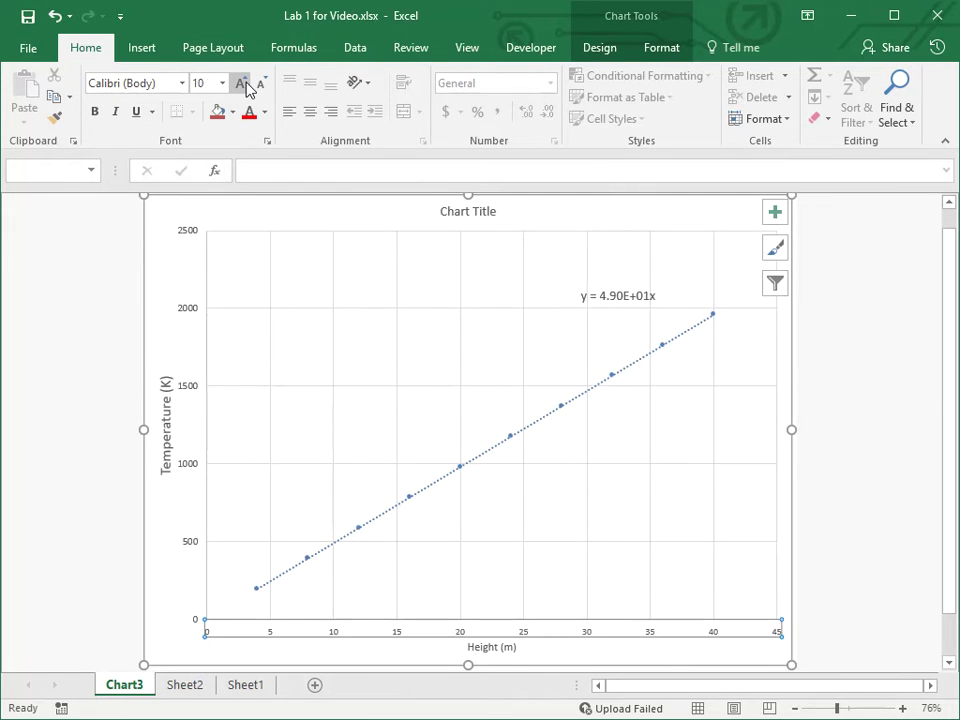
left_click(242, 84)
Move the trendline equation label just below the line near its upper end and change its text to "T = 4.90E+01 H"
left_click(615, 297)
left_click_drag(620, 292, 689, 360)
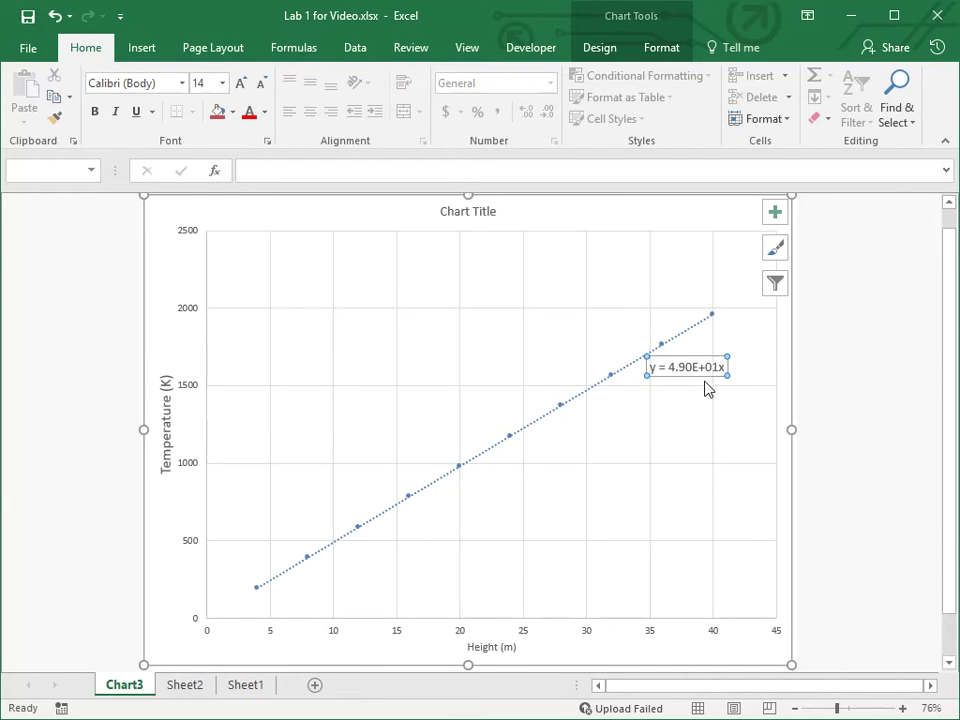
double_click(655, 367)
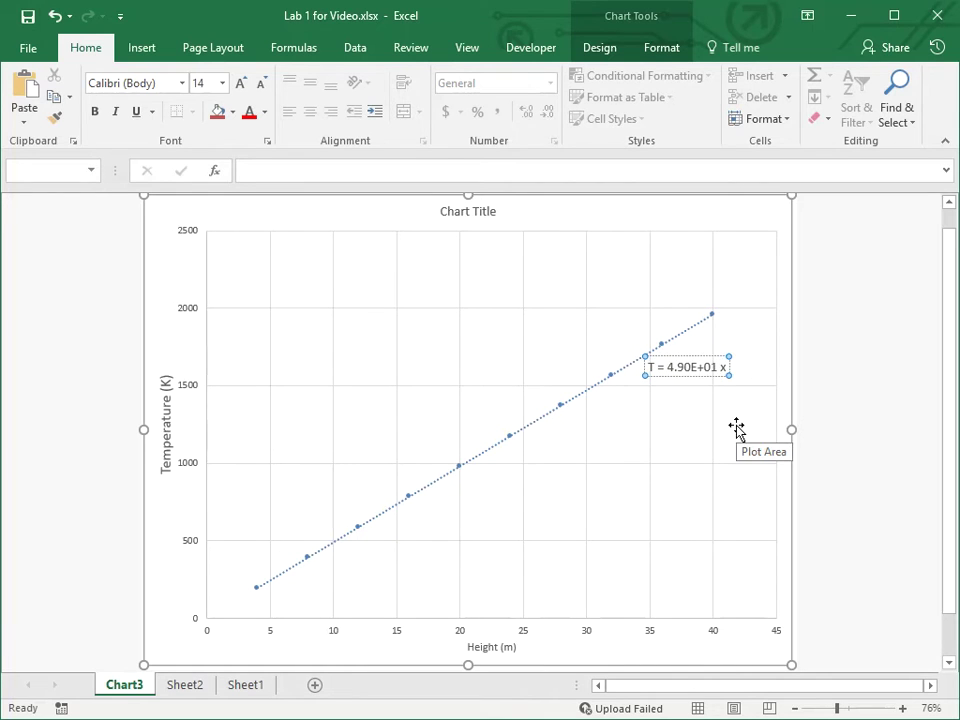
type("H")
key("Delete")
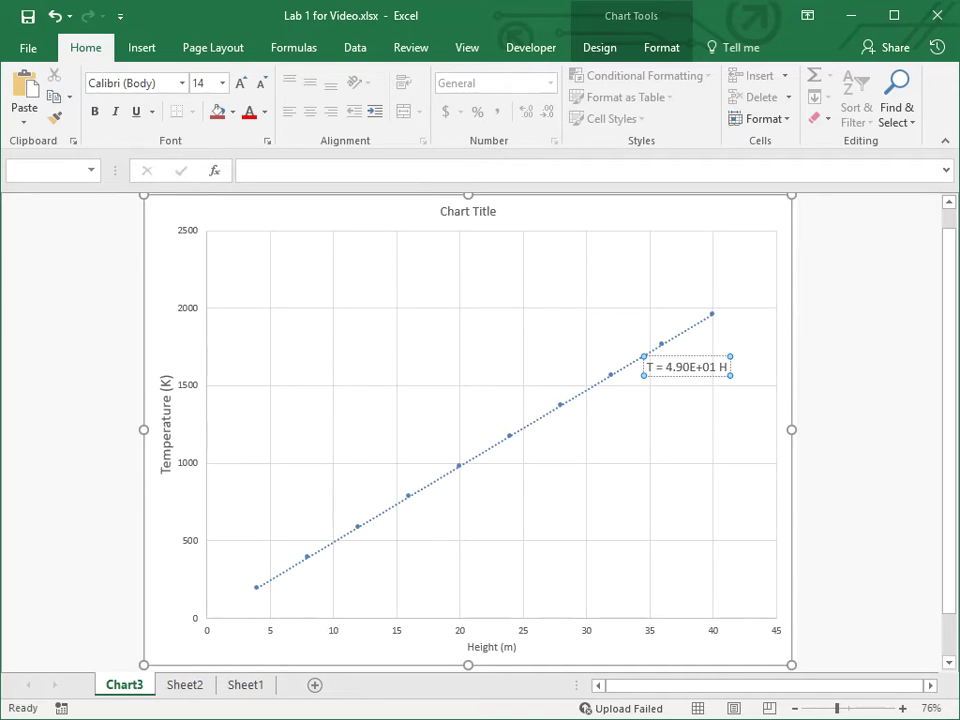
key("Escape")
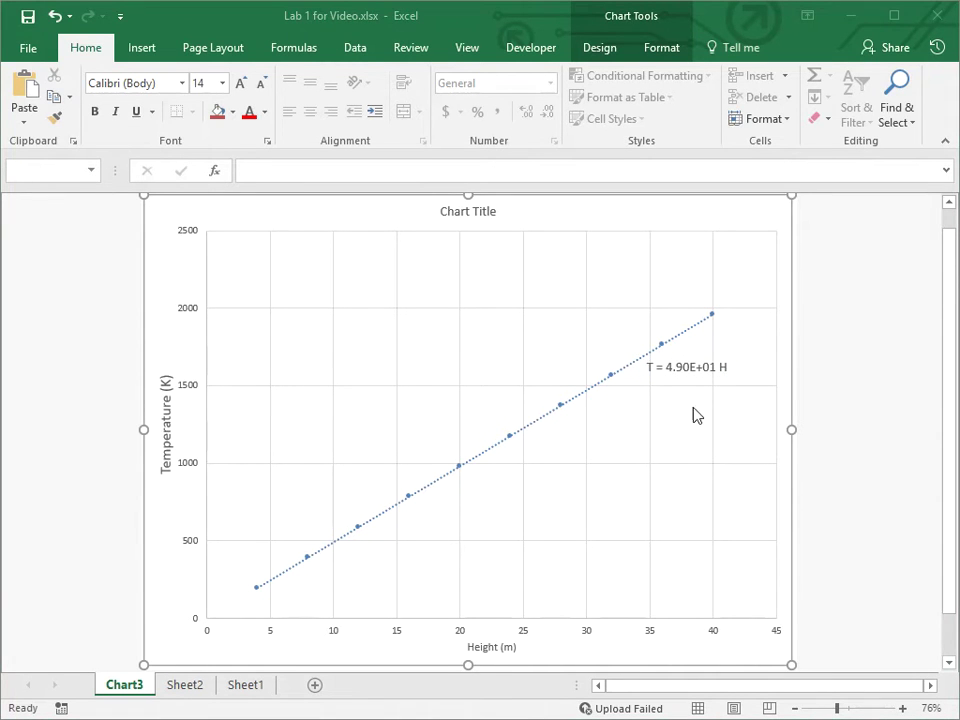
Rewrite the equation label's coefficient in decimal form as 49.0, followed by a closing parenthesis
left_click(672, 372)
left_click(667, 369)
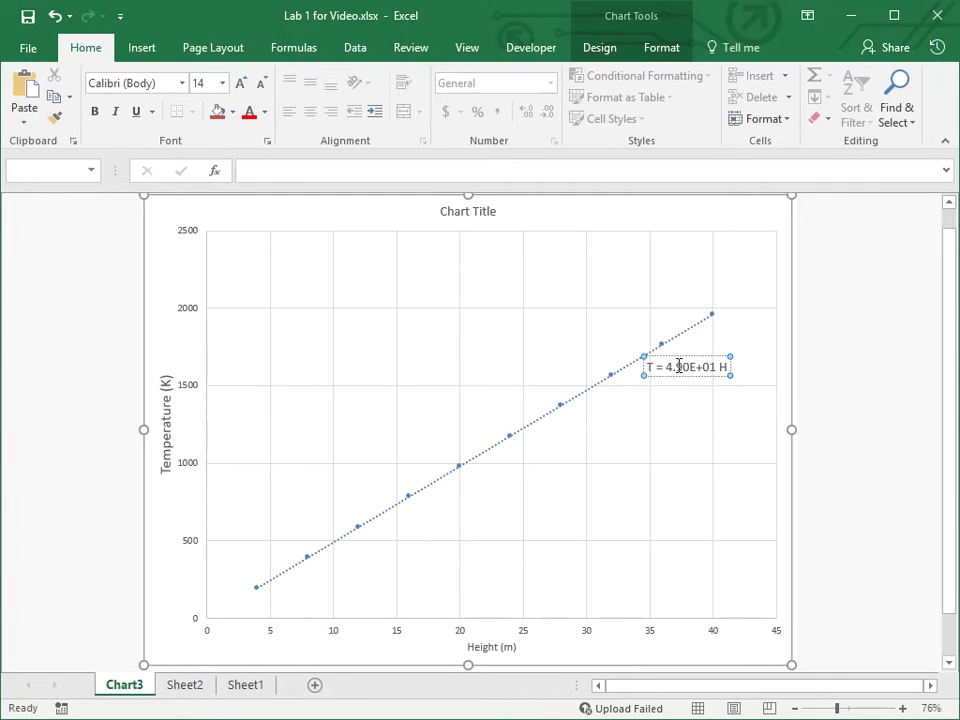
key("BackSpace")
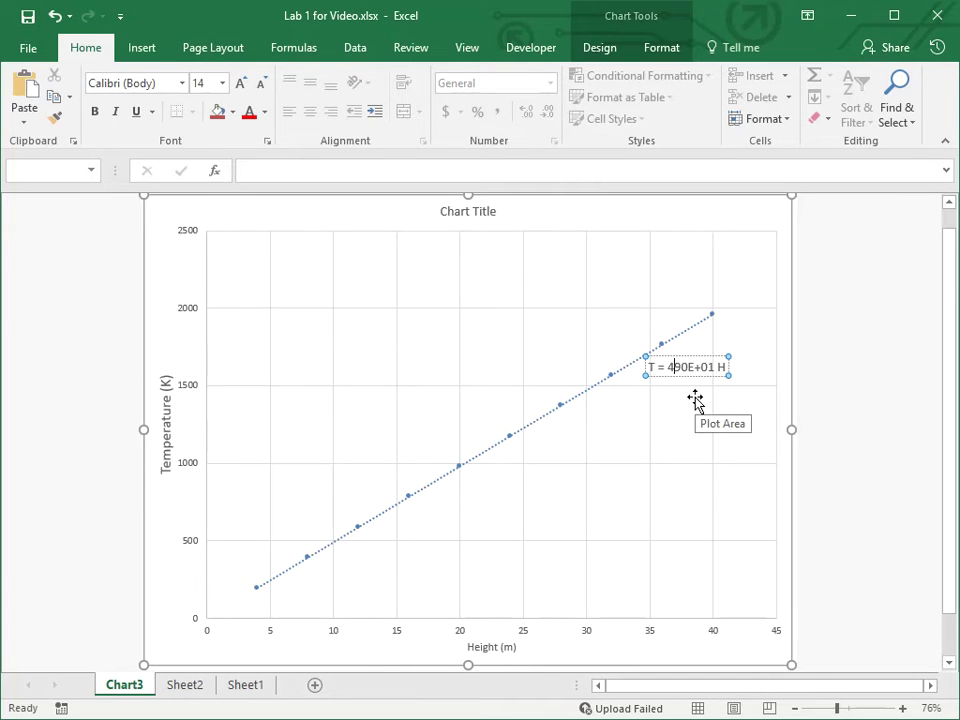
key("Right")
type(".")
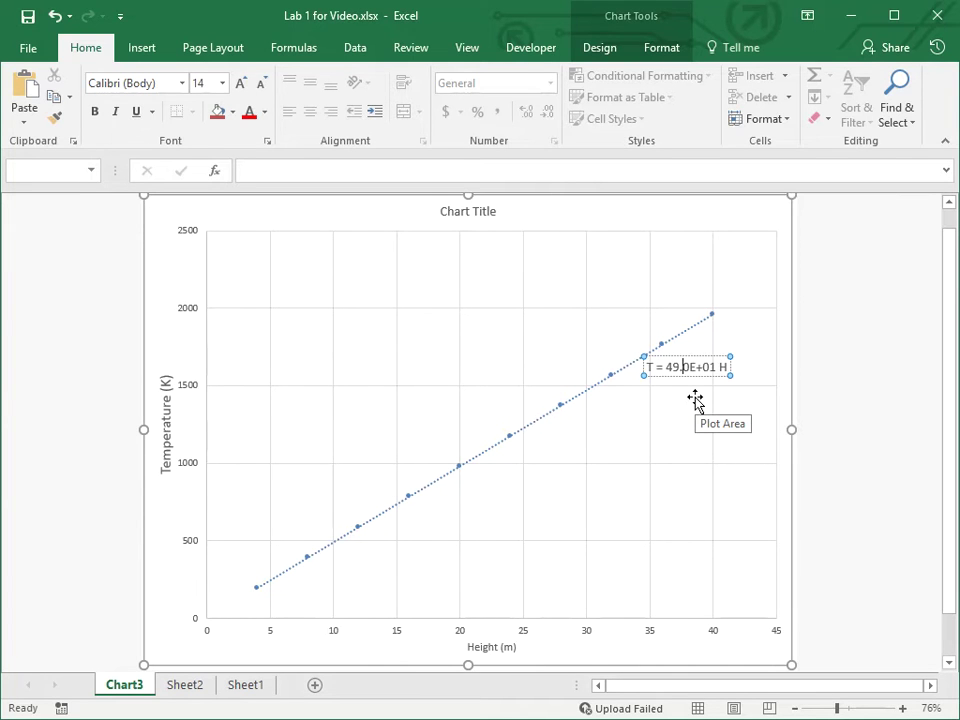
key("BackSpace")
key("BackSpace")
key("BackSpace")
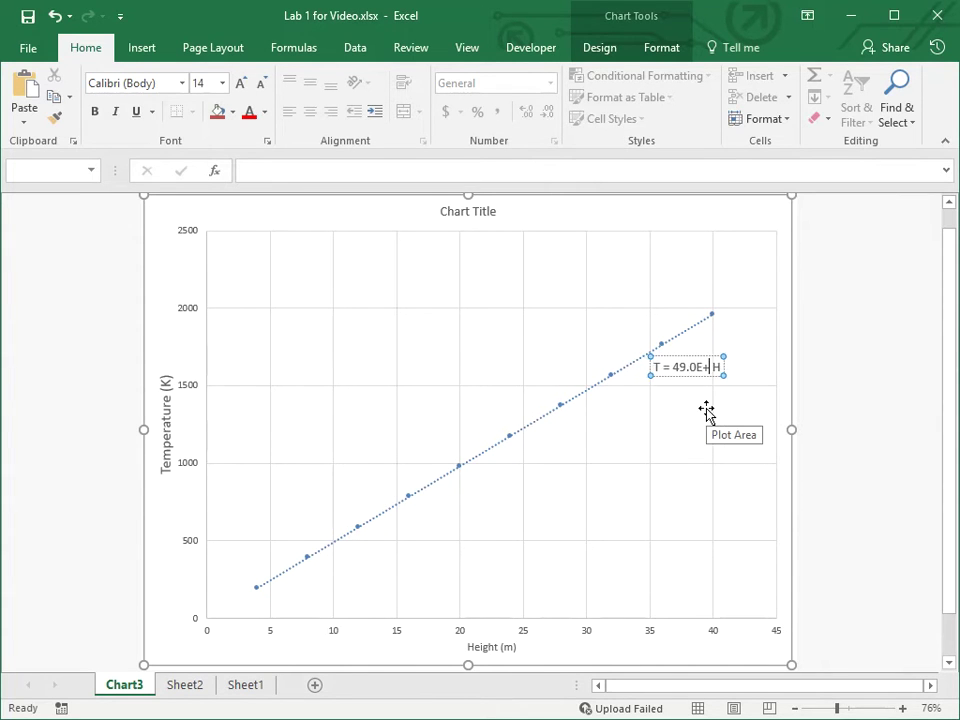
key("BackSpace")
type(")")
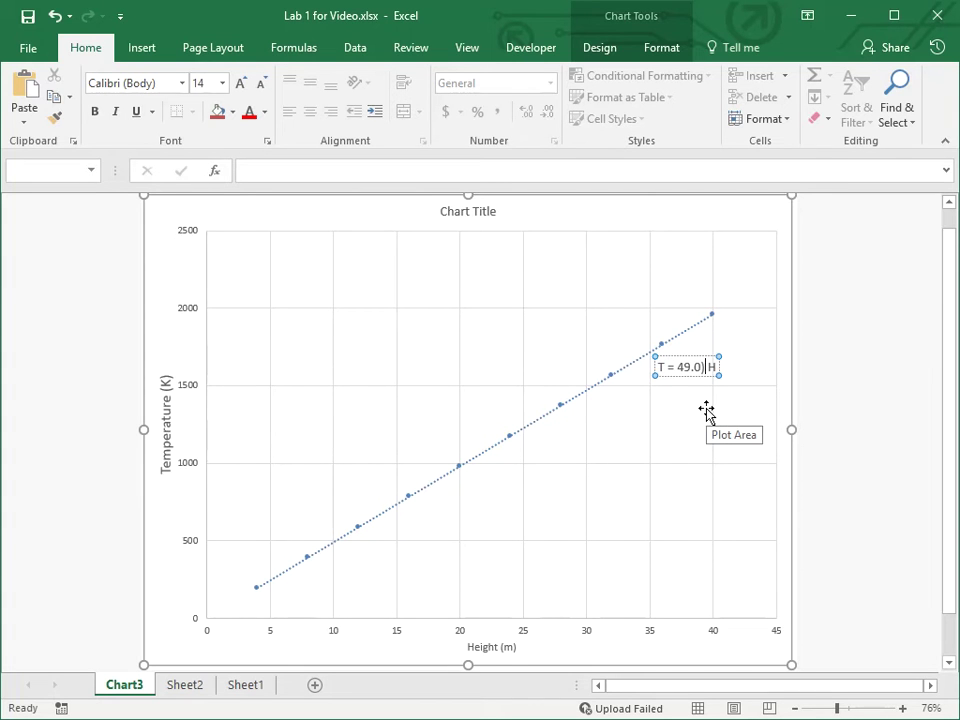
Add an opening parenthesis and the unit K/m to the coefficient so the equation label reads "T = (49.0K/m) H"
left_click(682, 368)
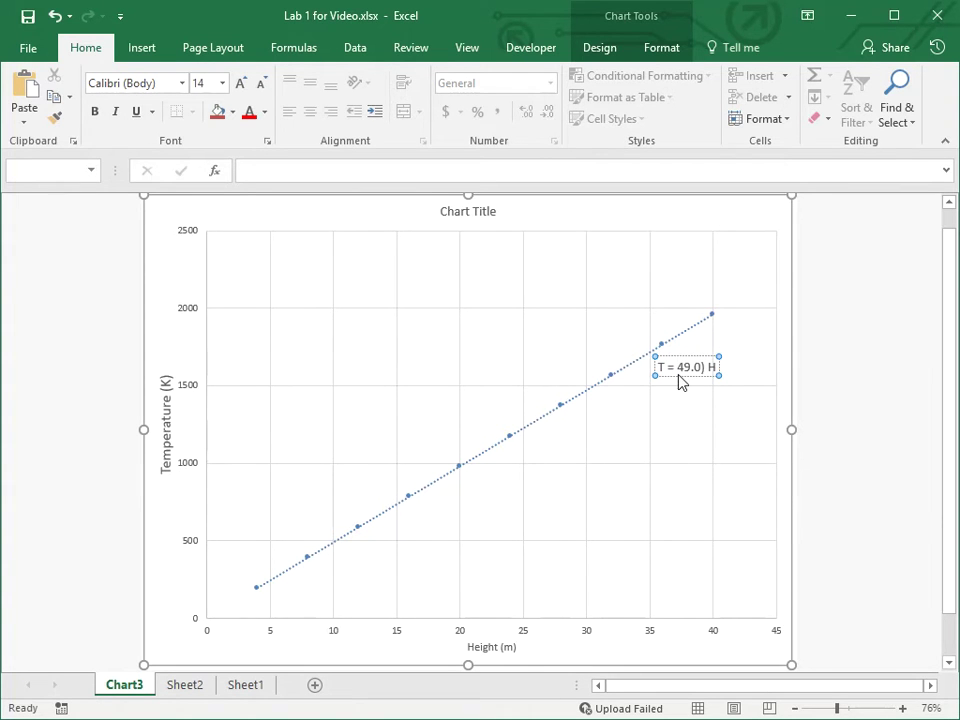
type("(49.0")
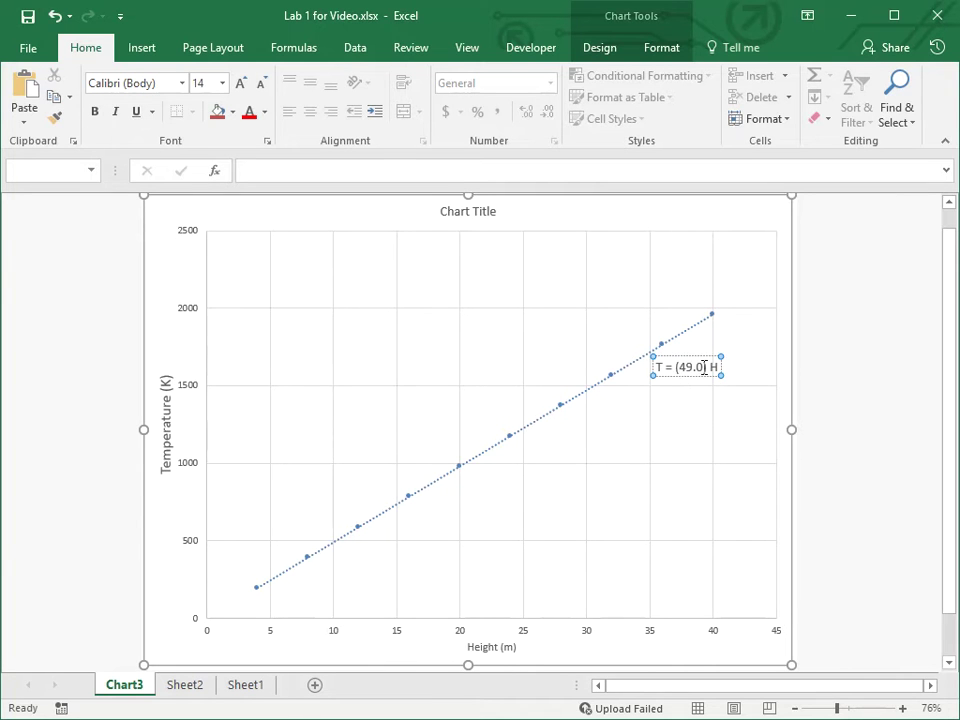
type("K")
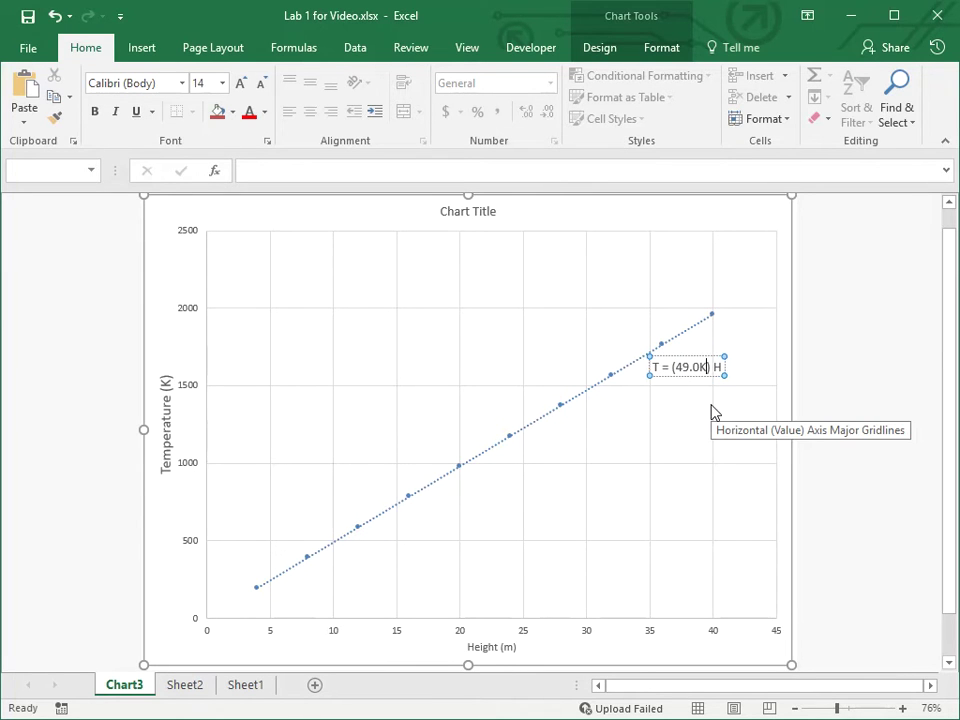
type("/m")
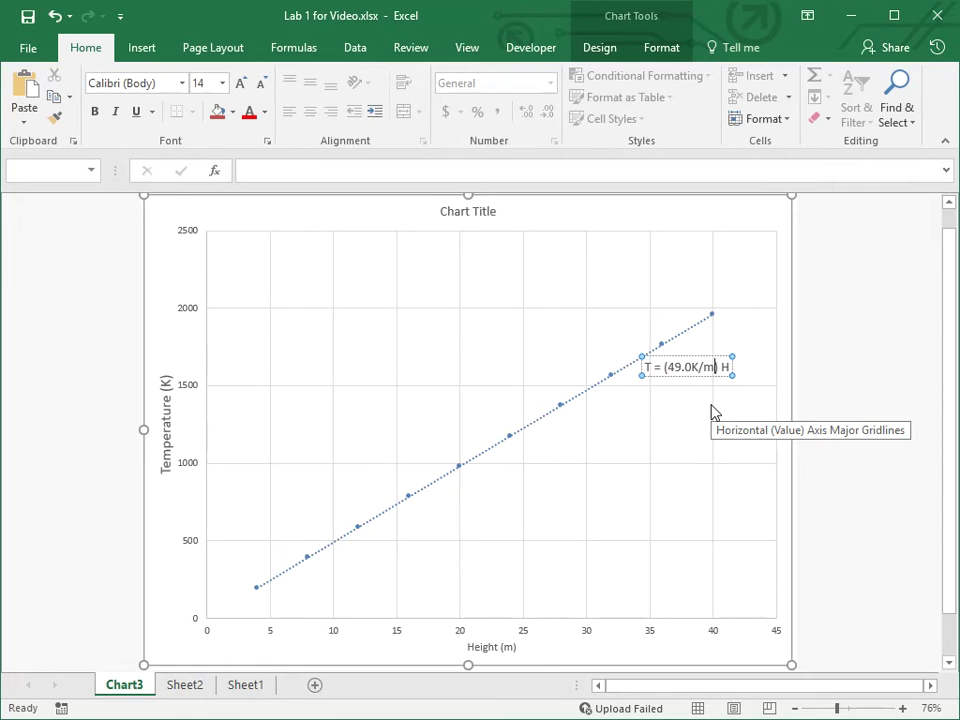
left_click(678, 420)
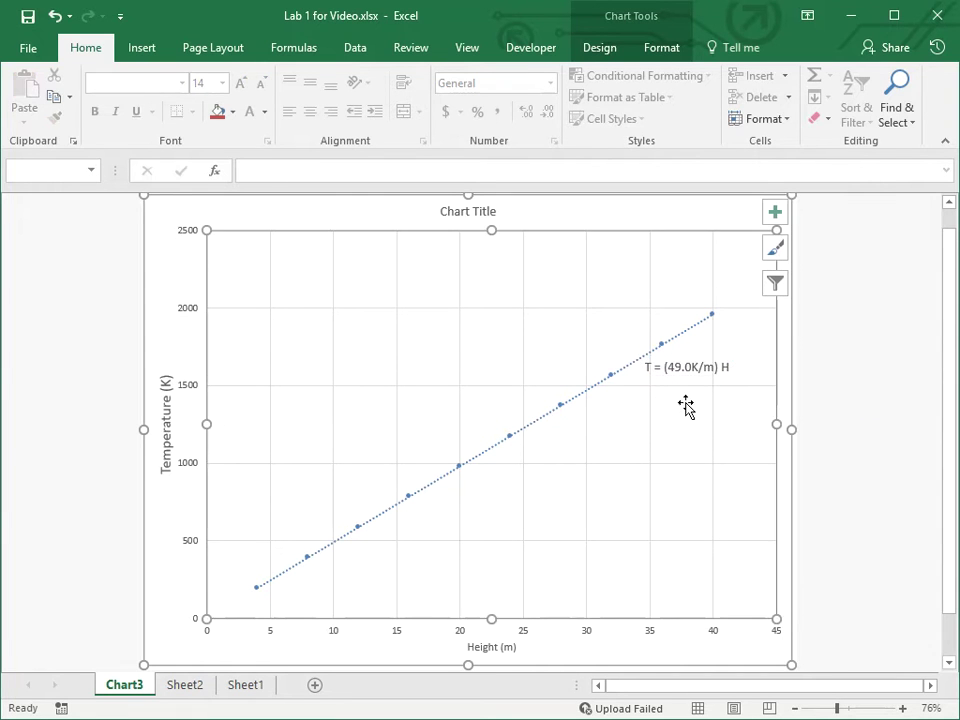
Move the equation label above the trendline, near the middle of the chart, clear of the data points
left_click(690, 381)
left_click_drag(681, 376, 491, 431)
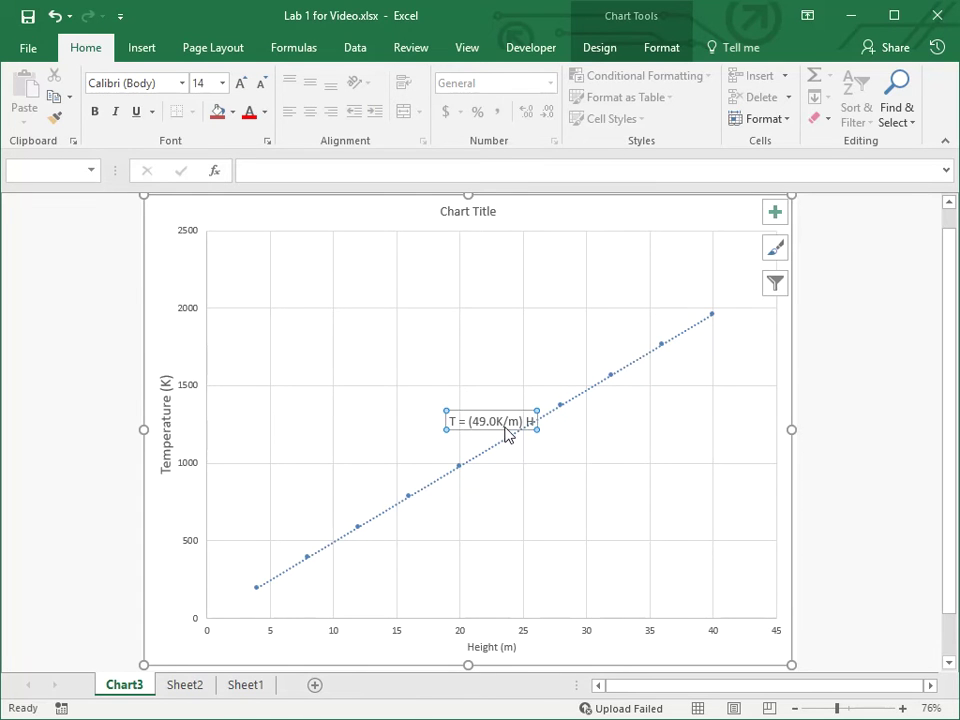
left_click_drag(489, 432, 474, 426)
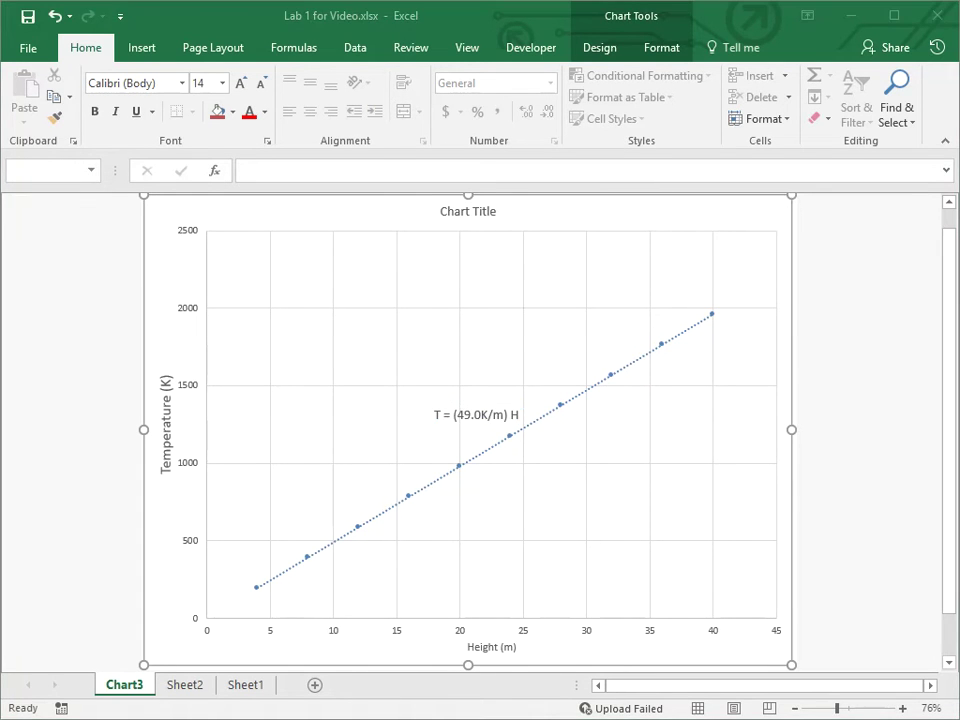
Switch to Sheet1 and review the moon names, their orbital radii in km and their orbital periods in days
left_click(186, 688)
left_click(255, 684)
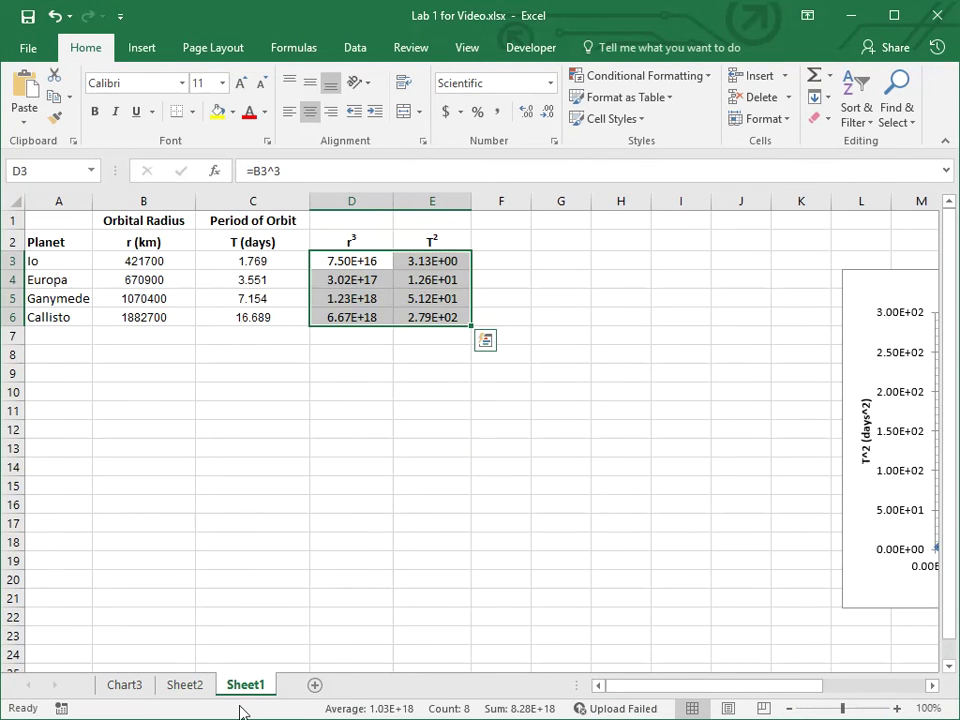
left_click(191, 480)
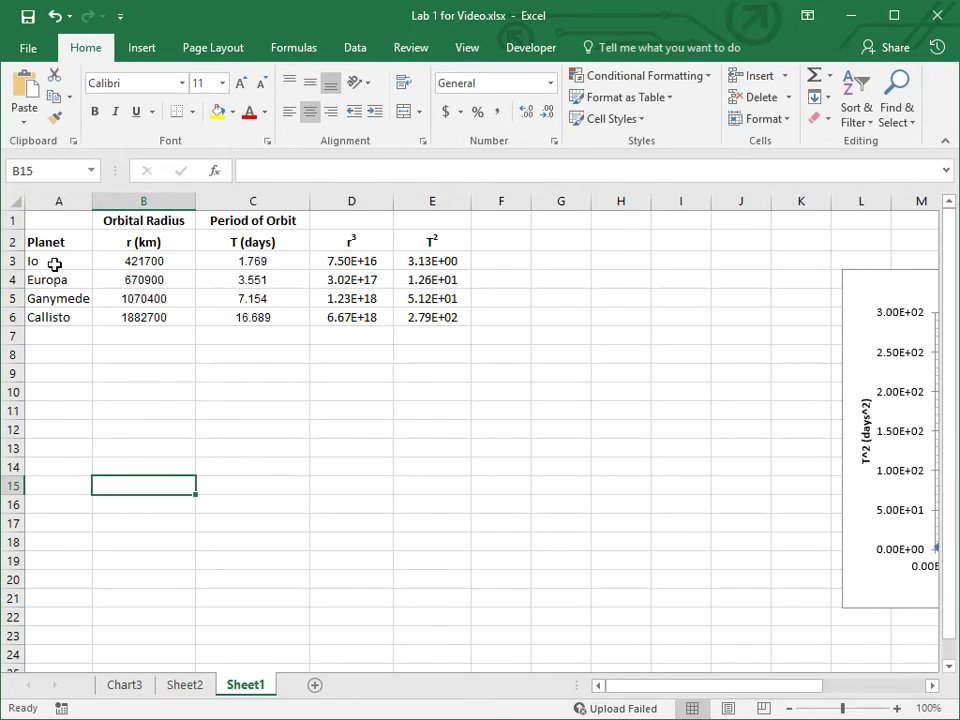
left_click_drag(52, 260, 48, 316)
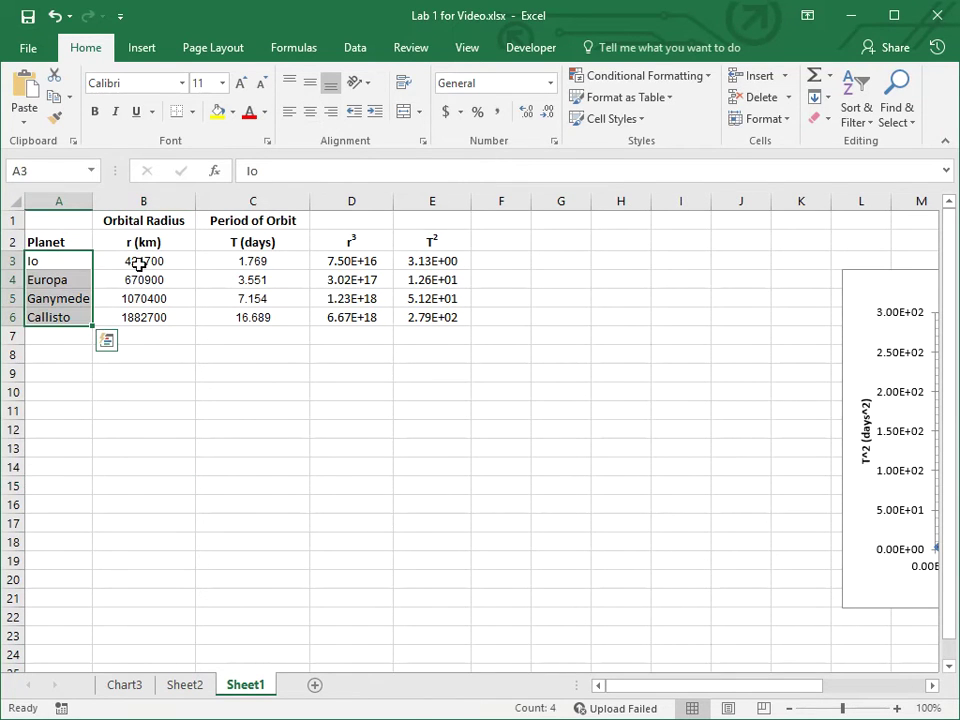
left_click_drag(140, 262, 133, 313)
left_click_drag(246, 259, 241, 317)
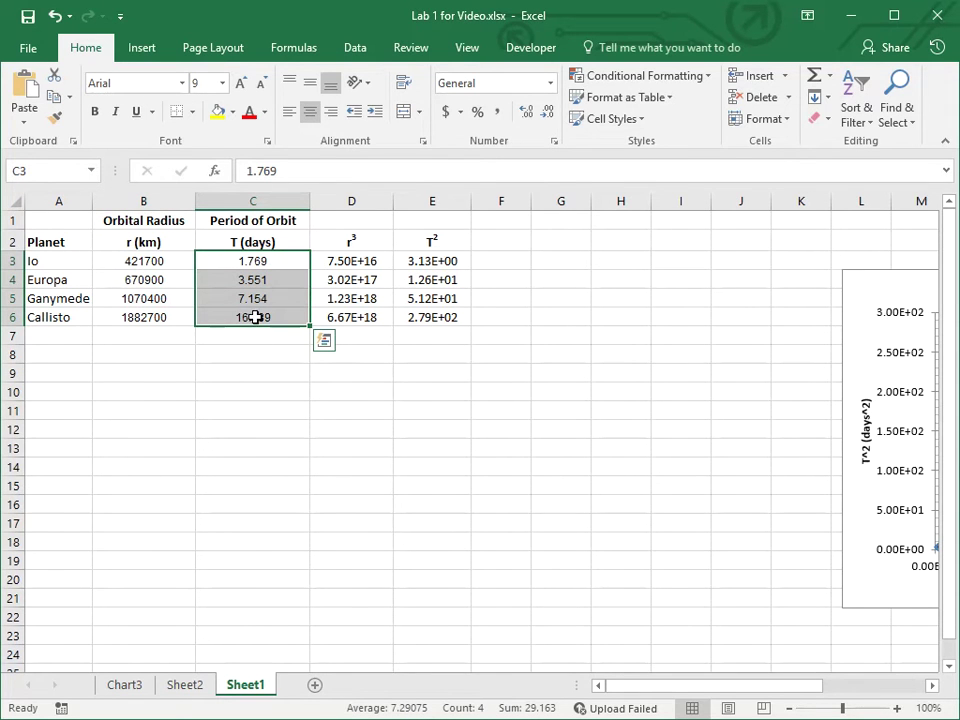
left_click(56, 317)
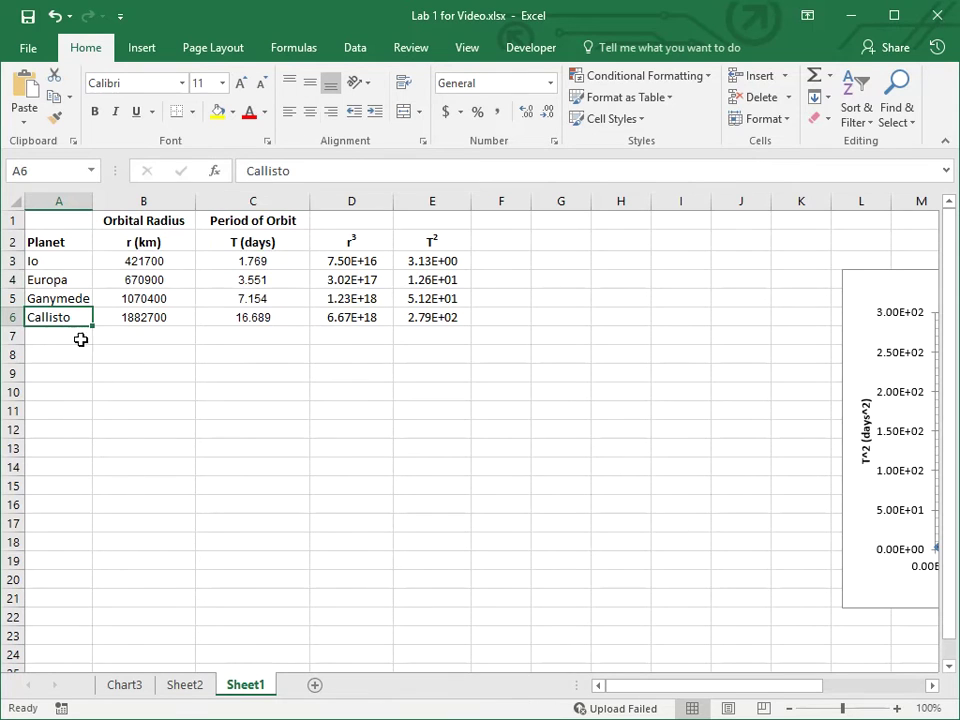
left_click(46, 283)
left_click(281, 284)
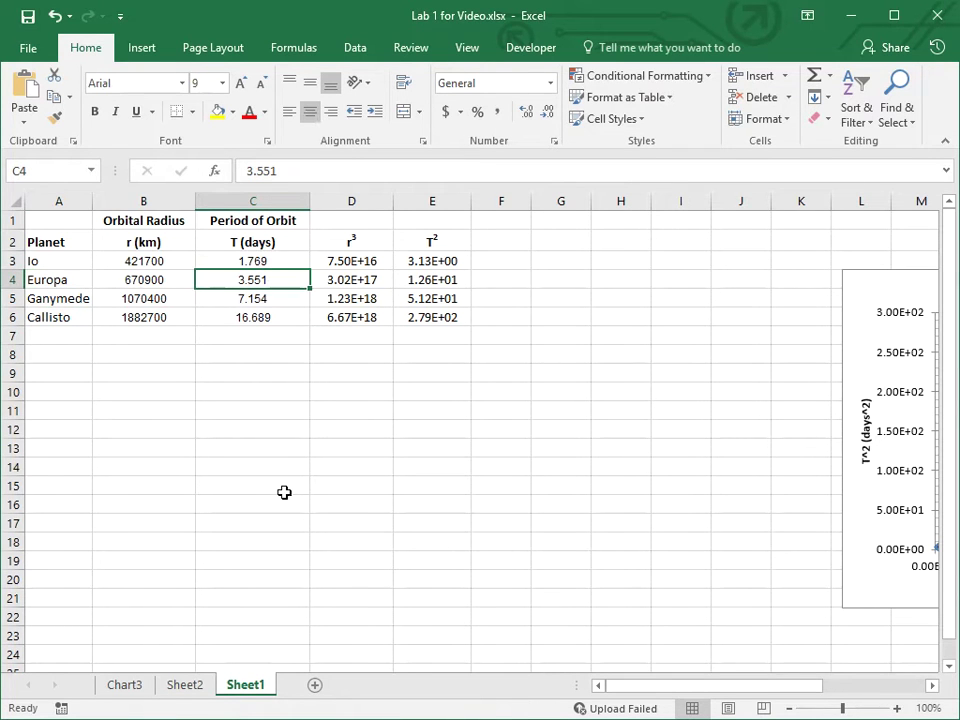
left_click(150, 278)
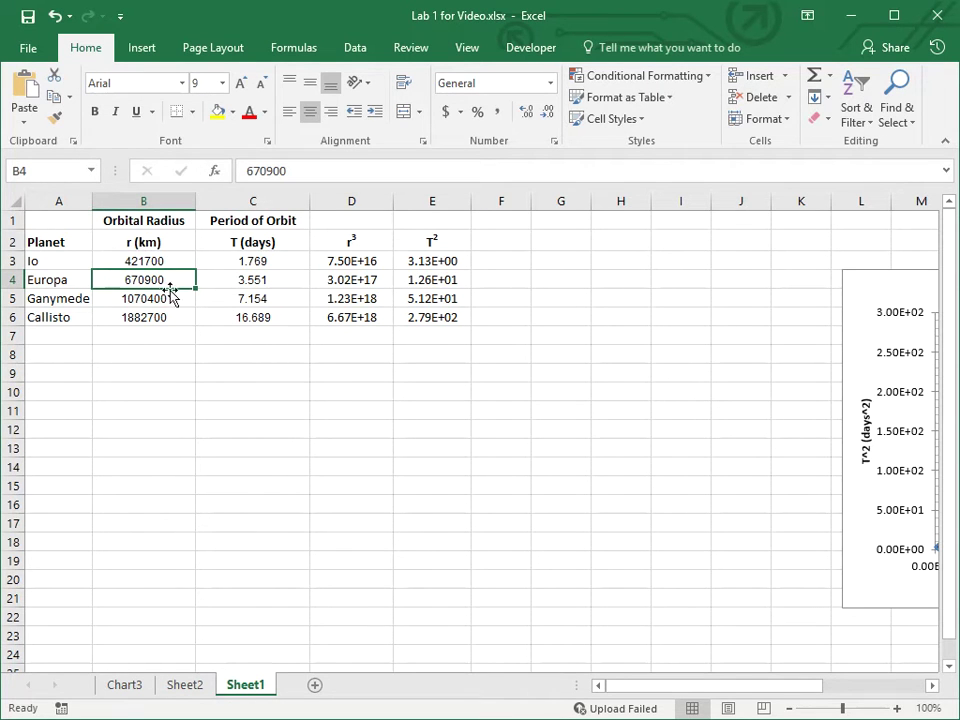
Insert a markers-only scatter chart of orbital period against orbital radius from B3:C6 on Sheet1 and move it up beside the moon names
left_click_drag(186, 260, 253, 319)
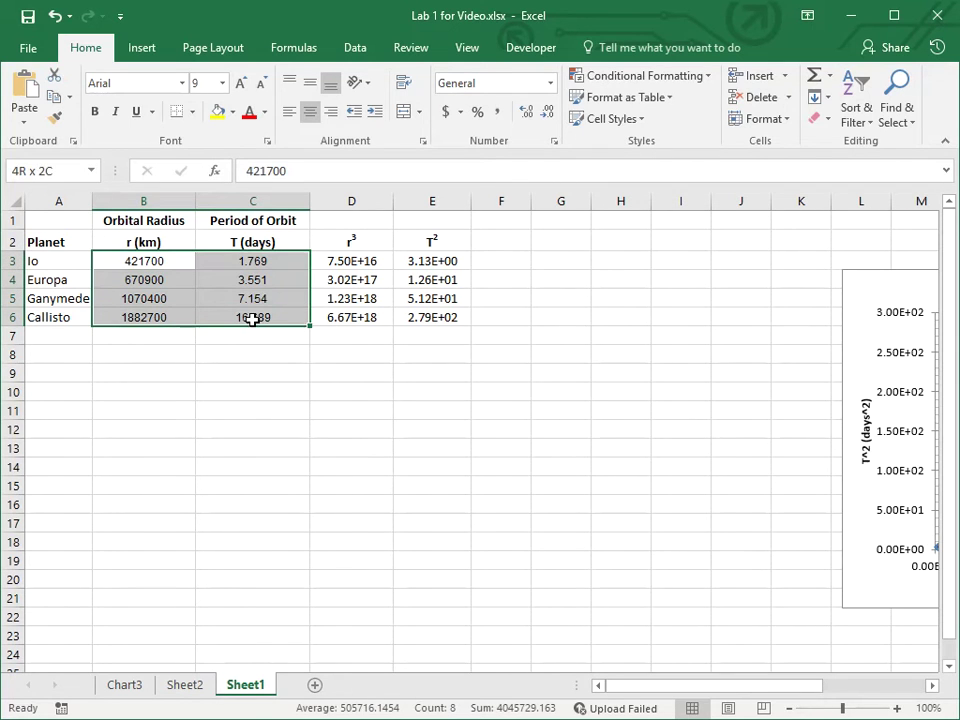
left_click(141, 47)
left_click(432, 127)
left_click(435, 172)
left_click_drag(414, 332, 276, 296)
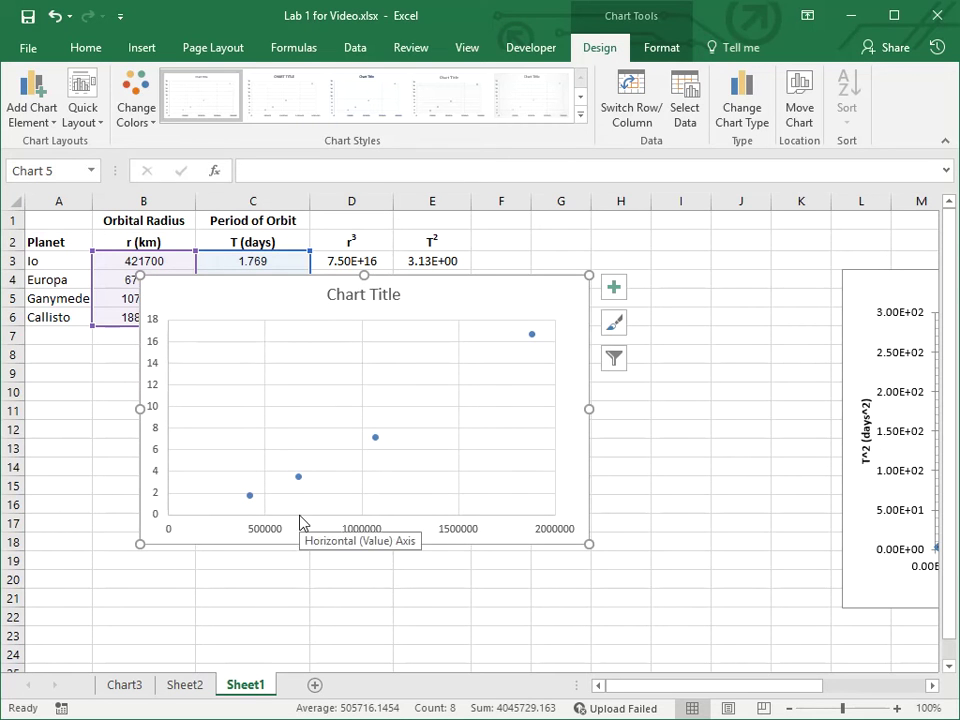
left_click_drag(493, 296, 485, 245)
Add axis titles to the new orbital period scatter chart
left_click(608, 243)
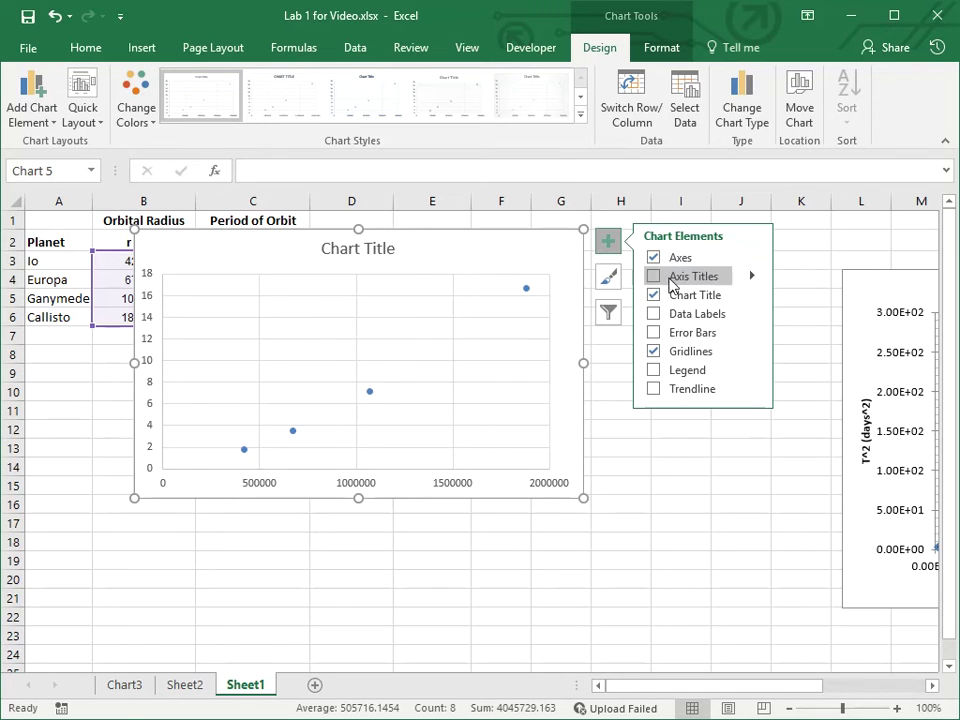
left_click(671, 280)
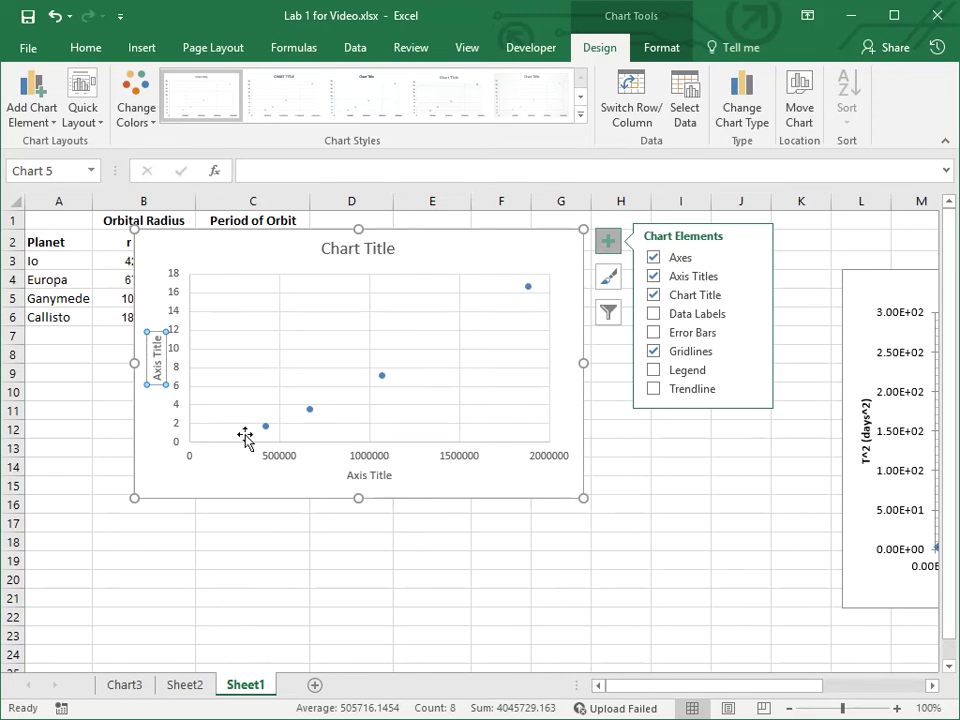
Move the orbital period chart below the data table and back up, and add a linear trendline to it
mouse_move(231, 249)
left_mouse_down()
mouse_move(251, 285)
mouse_move(235, 353)
left_mouse_up()
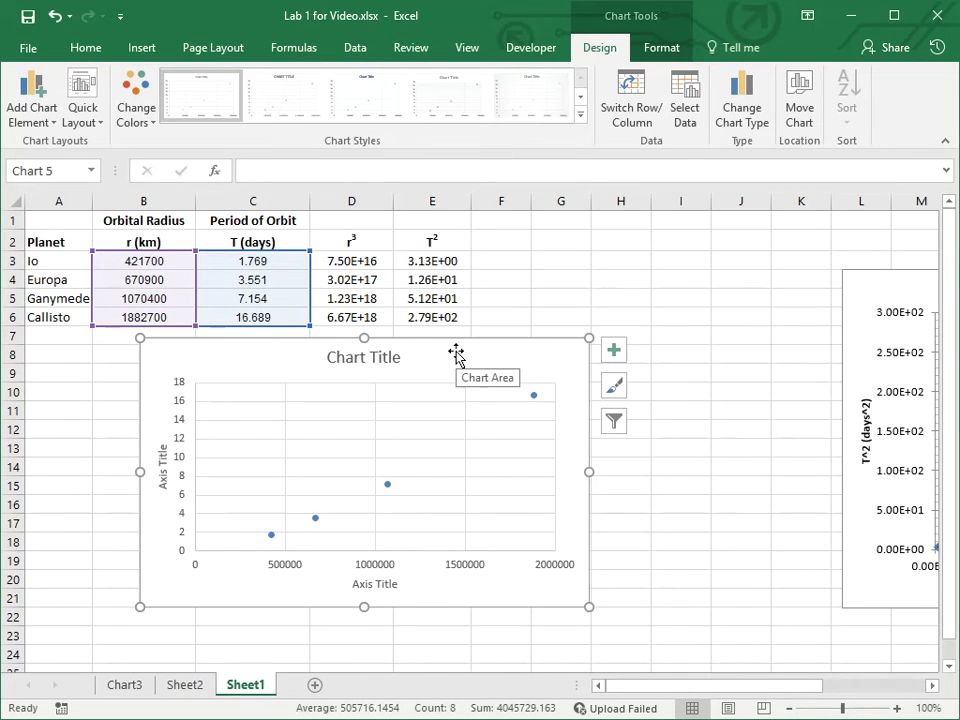
left_click_drag(519, 343, 494, 232)
left_click(588, 238)
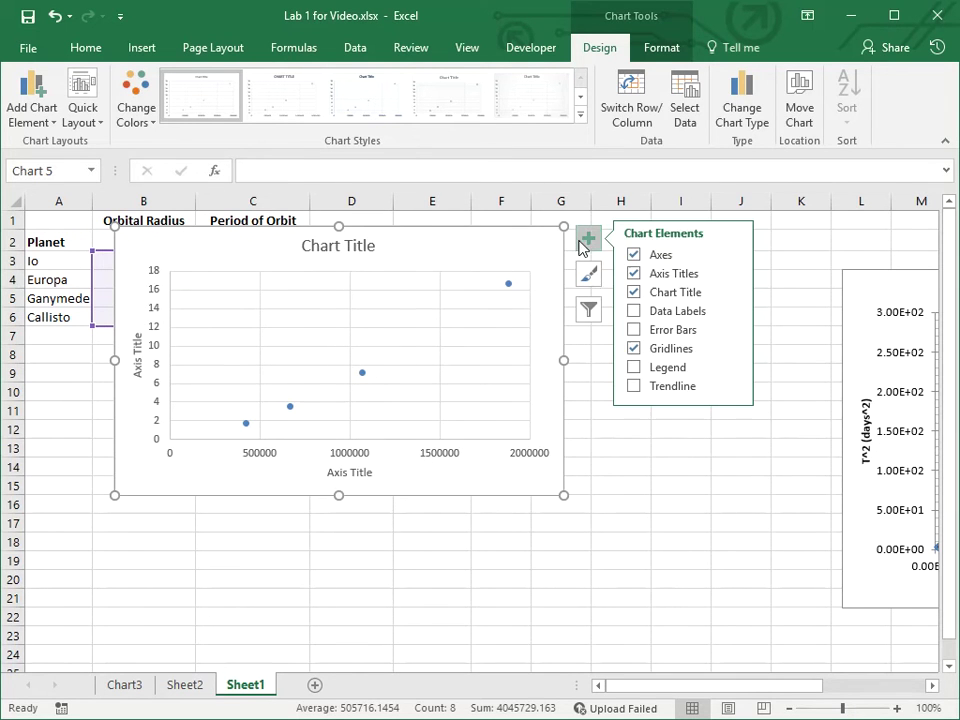
left_click(635, 387)
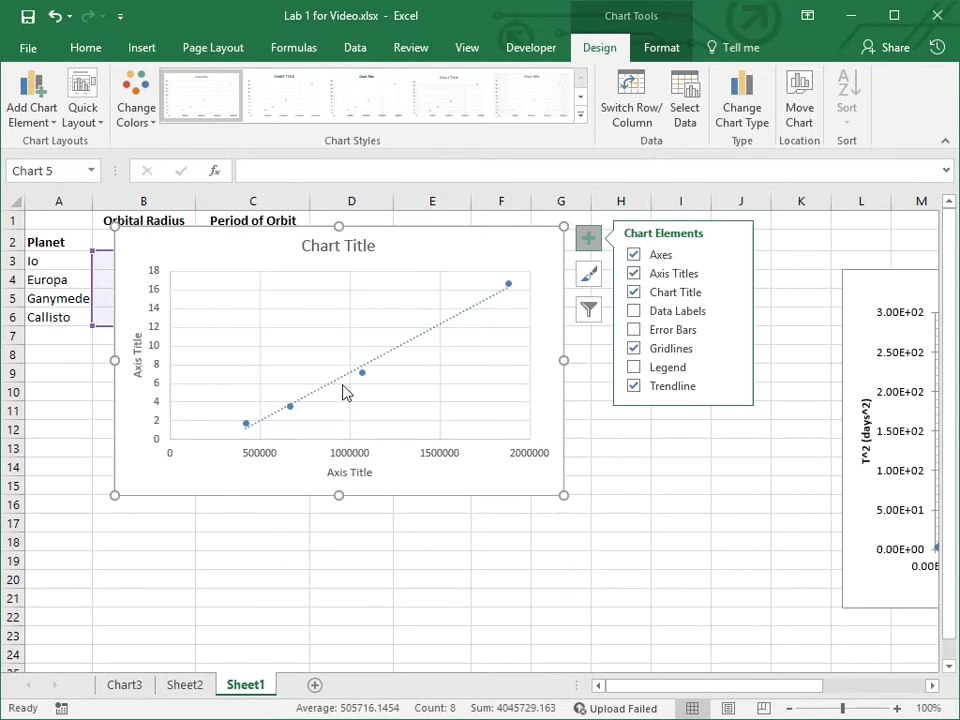
Set both the horizontal and vertical axes of the orbital period chart to a base 10 logarithmic scale
left_click(350, 460)
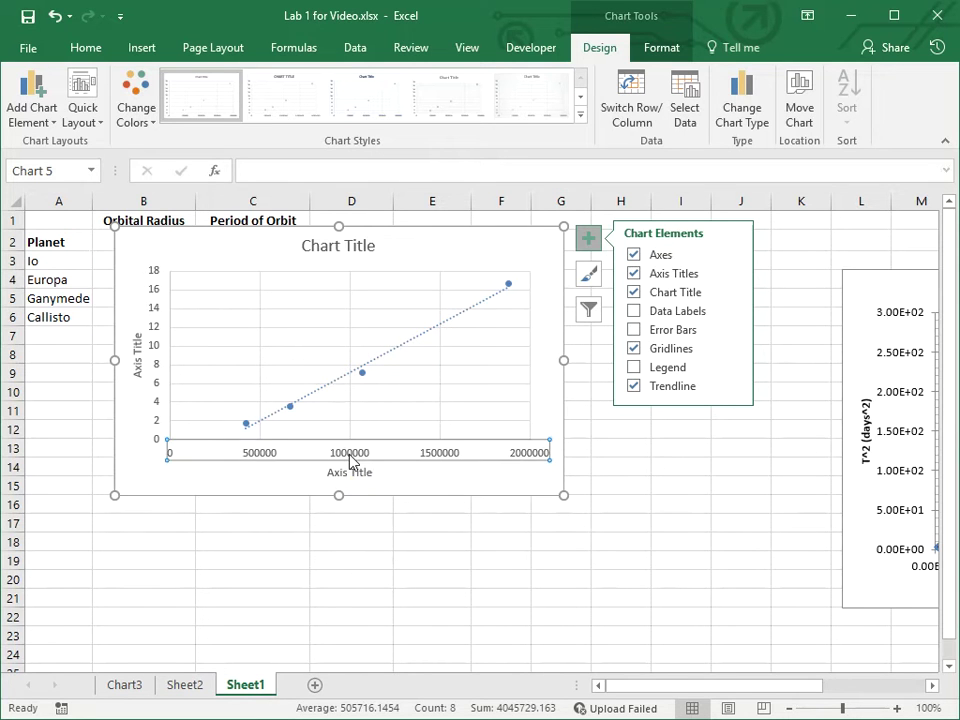
right_click(350, 460)
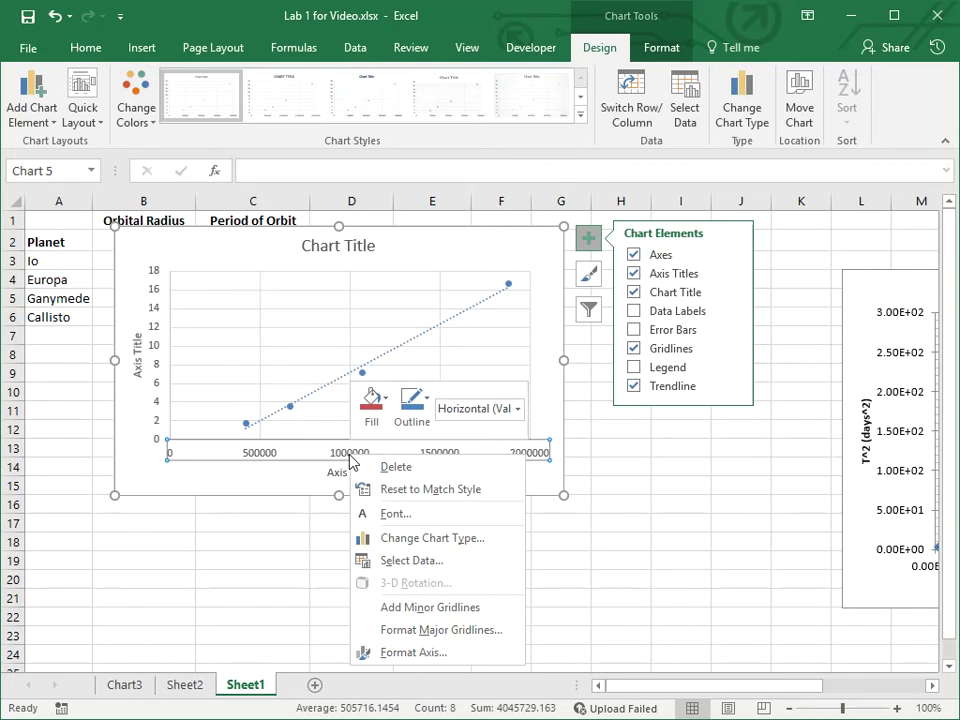
left_click(431, 651)
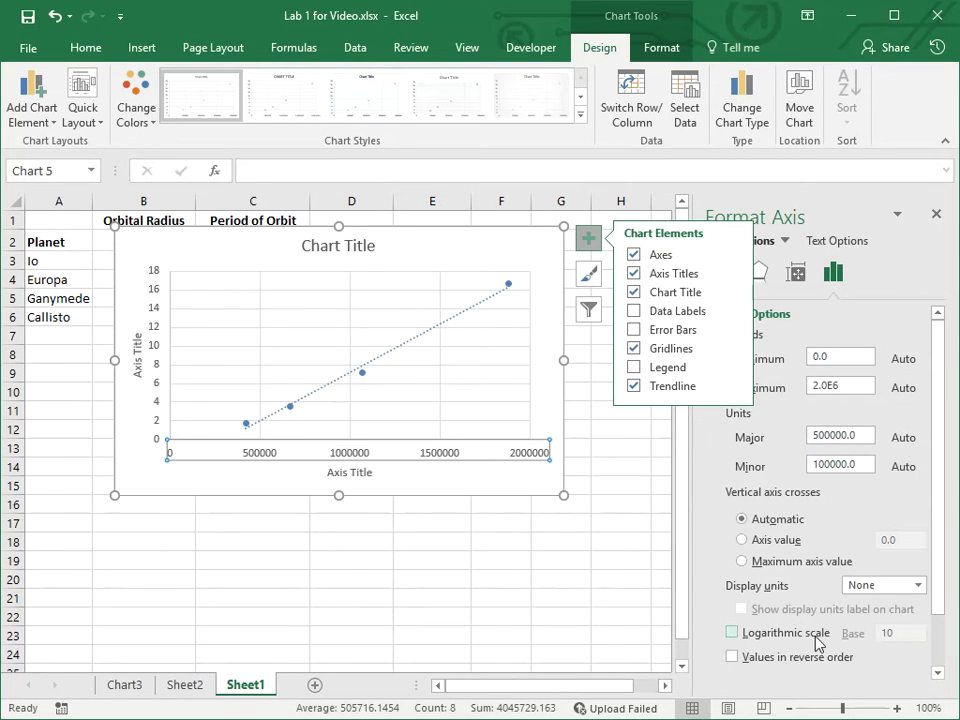
left_click(733, 633)
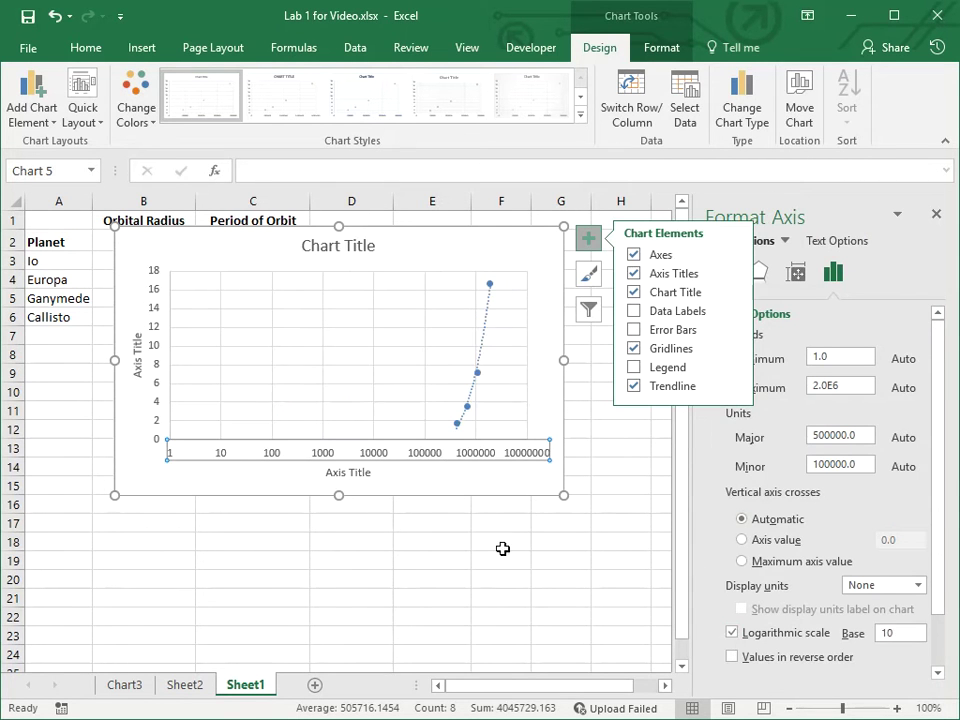
left_click(155, 360)
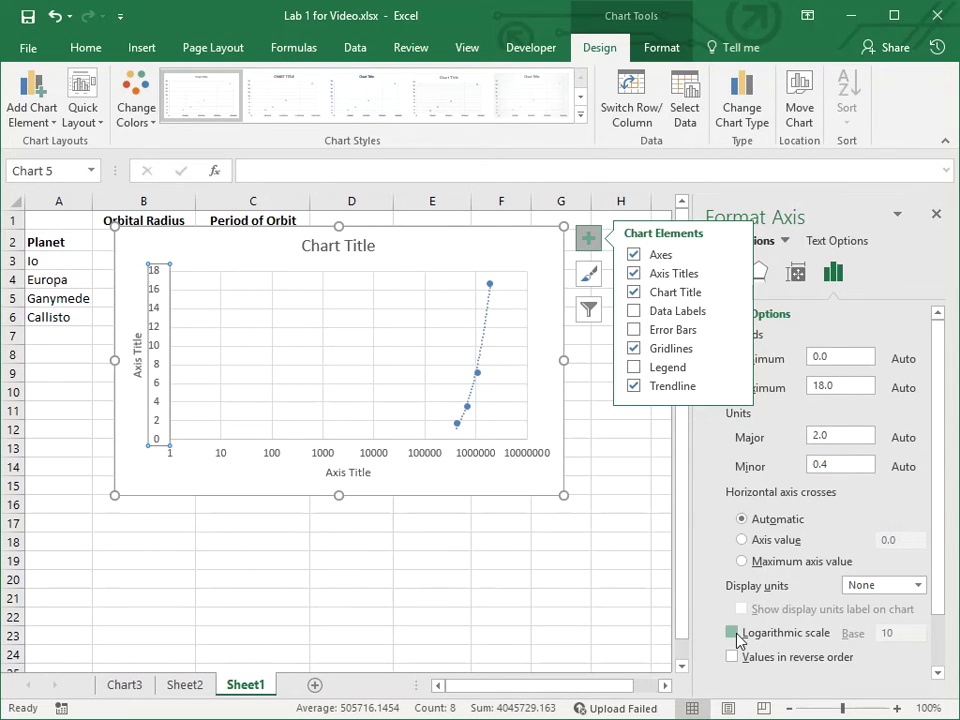
left_click(733, 633)
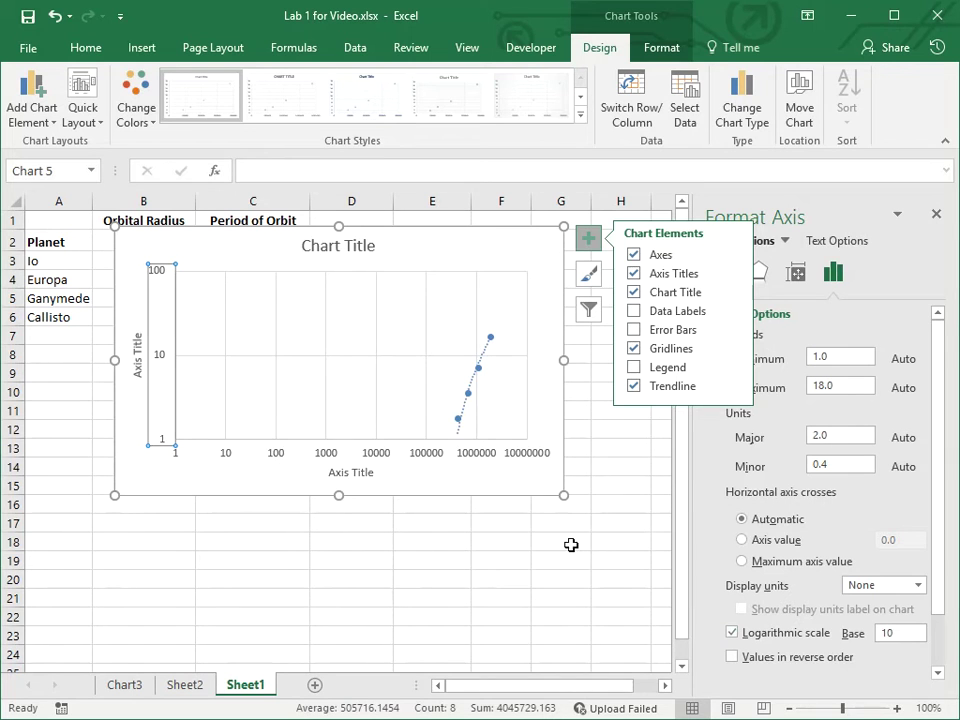
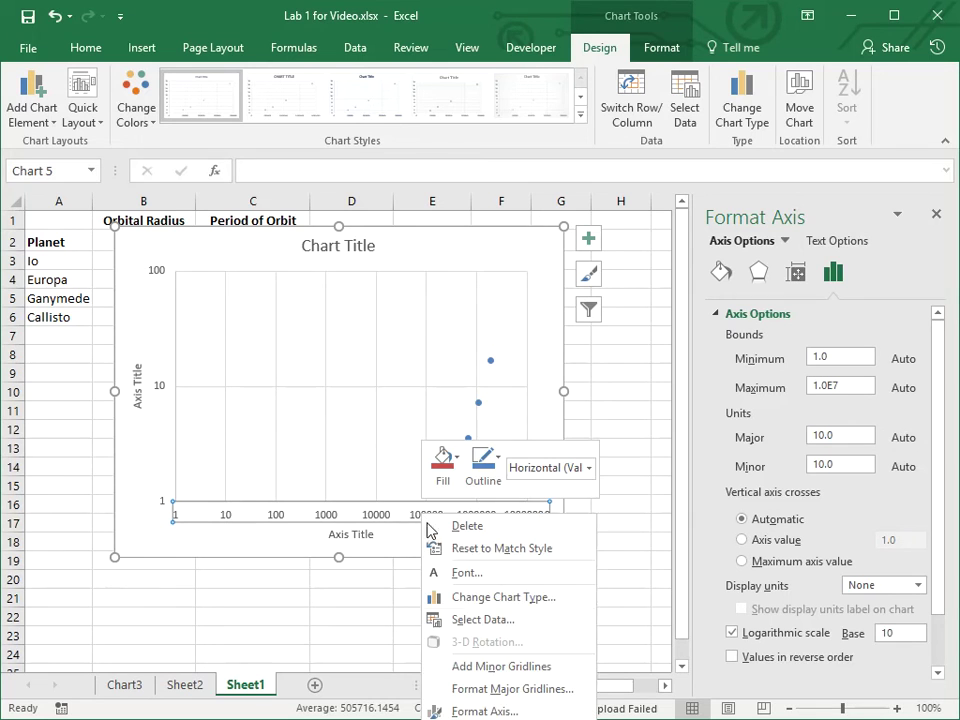
Set the horizontal axis minimum bound to 100000
left_click(440, 707)
left_click(838, 357)
type("10")
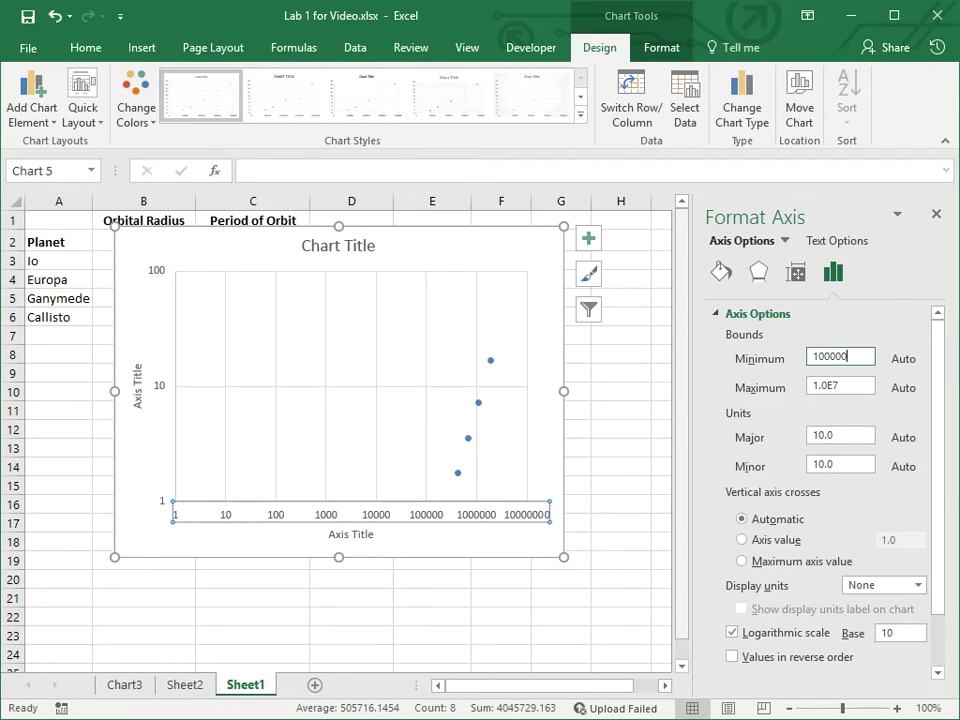
type("0000")
key("Return")
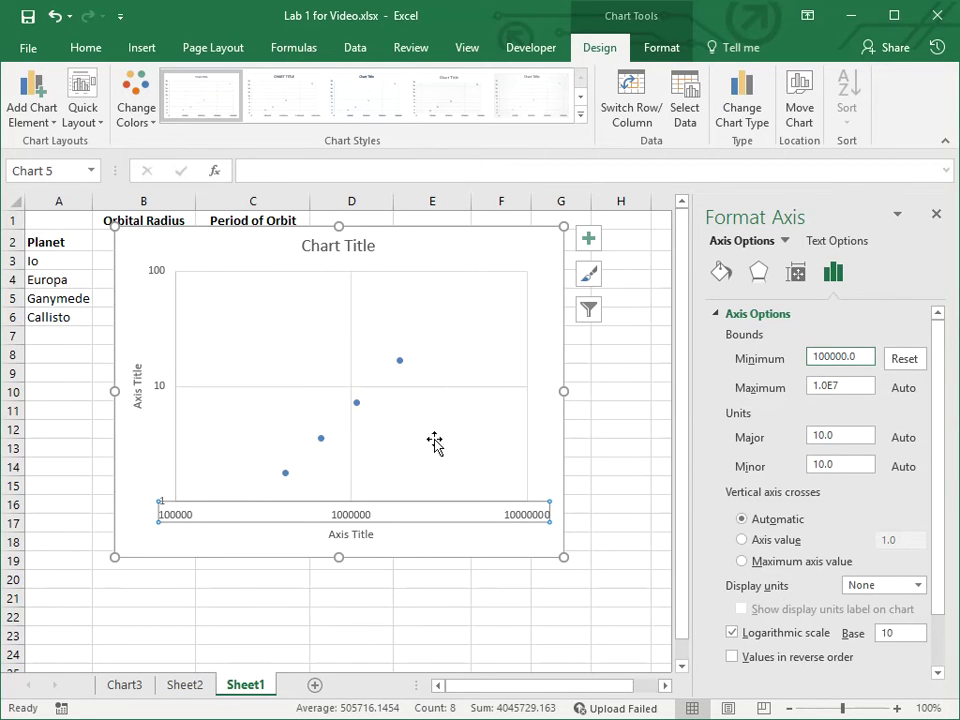
Move the orbital period chart to a new sheet named Chart4
left_click(467, 551)
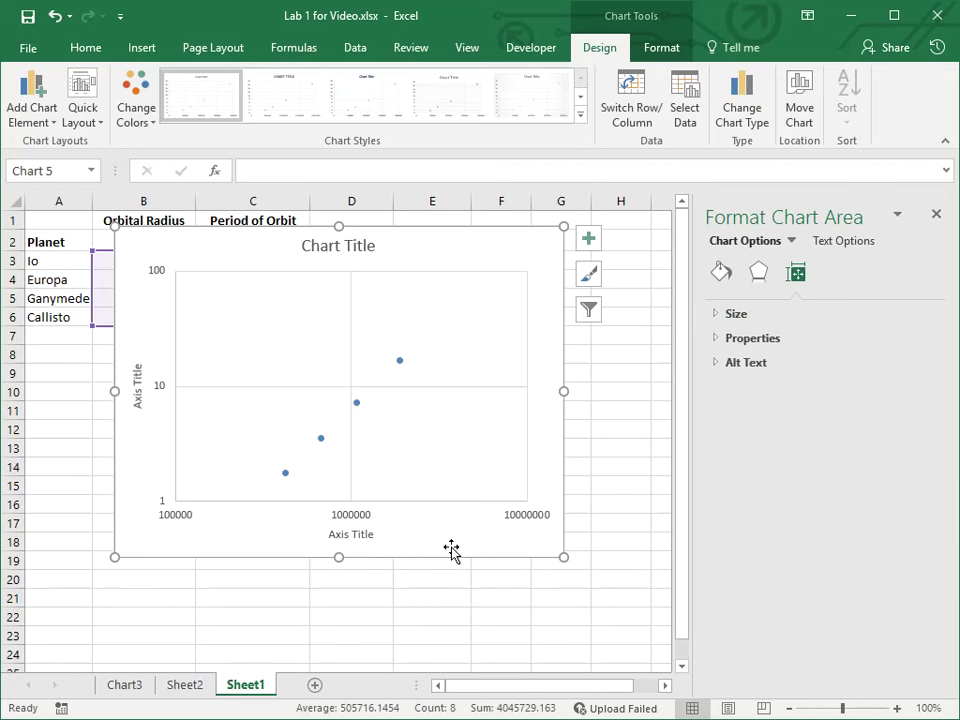
right_click(449, 550)
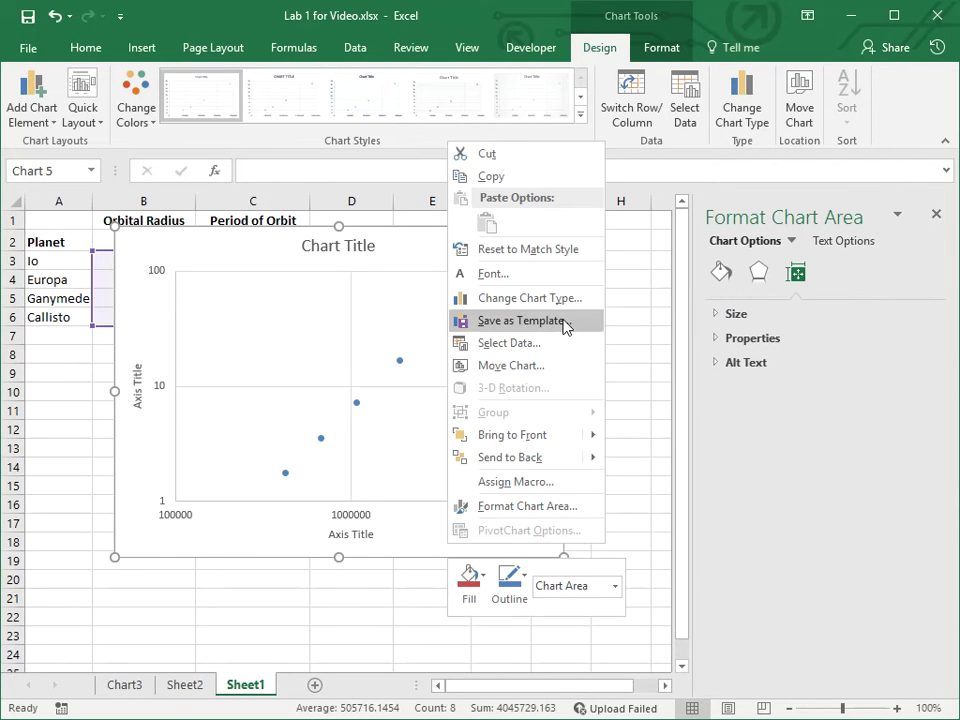
left_click(549, 367)
left_click(438, 340)
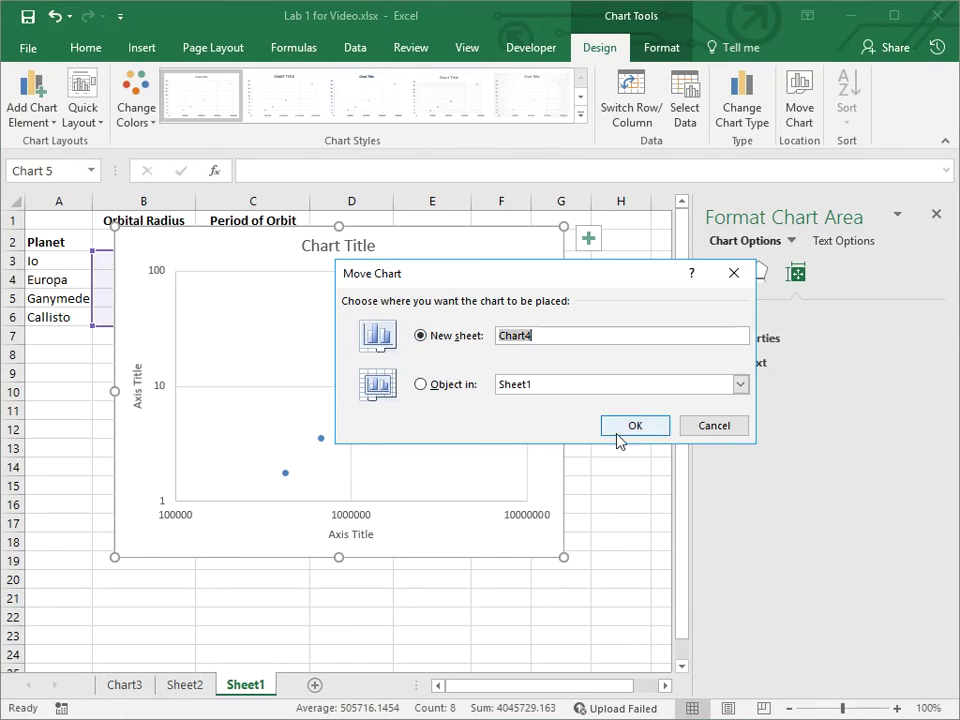
left_click(626, 426)
Increase the font size of the vertical and horizontal axis titles to 10.5
left_click(327, 211)
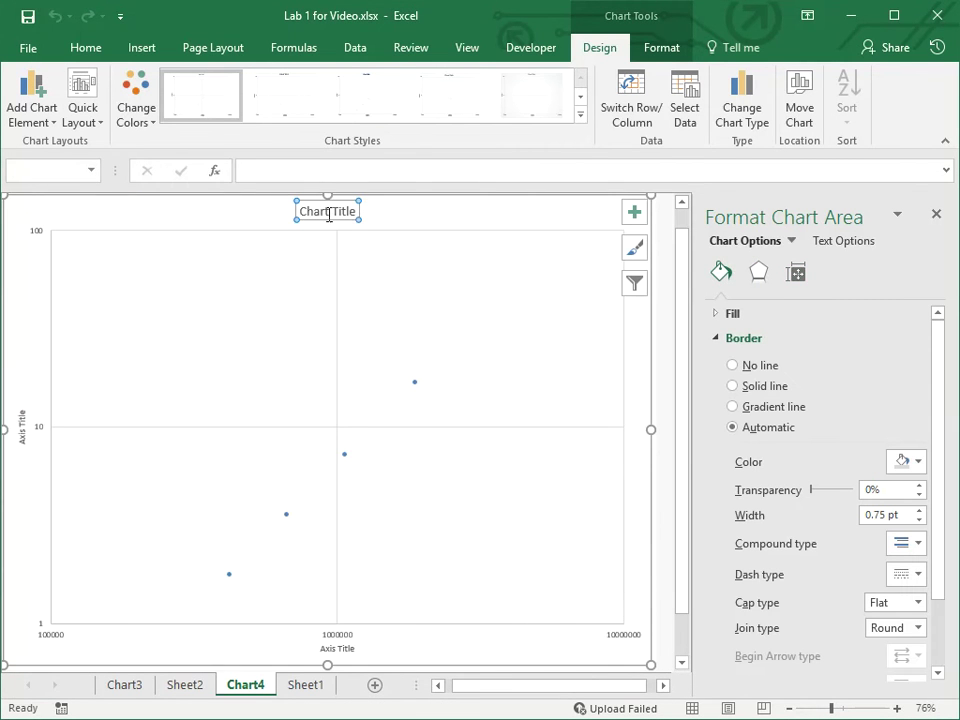
left_click(20, 430)
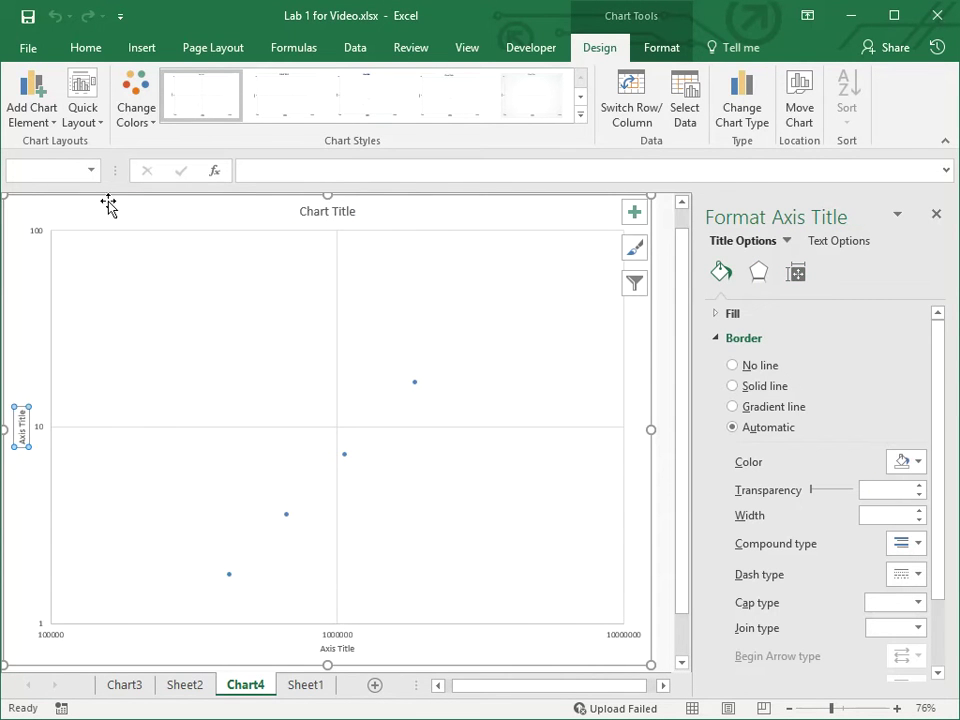
left_click(84, 50)
left_click(240, 85)
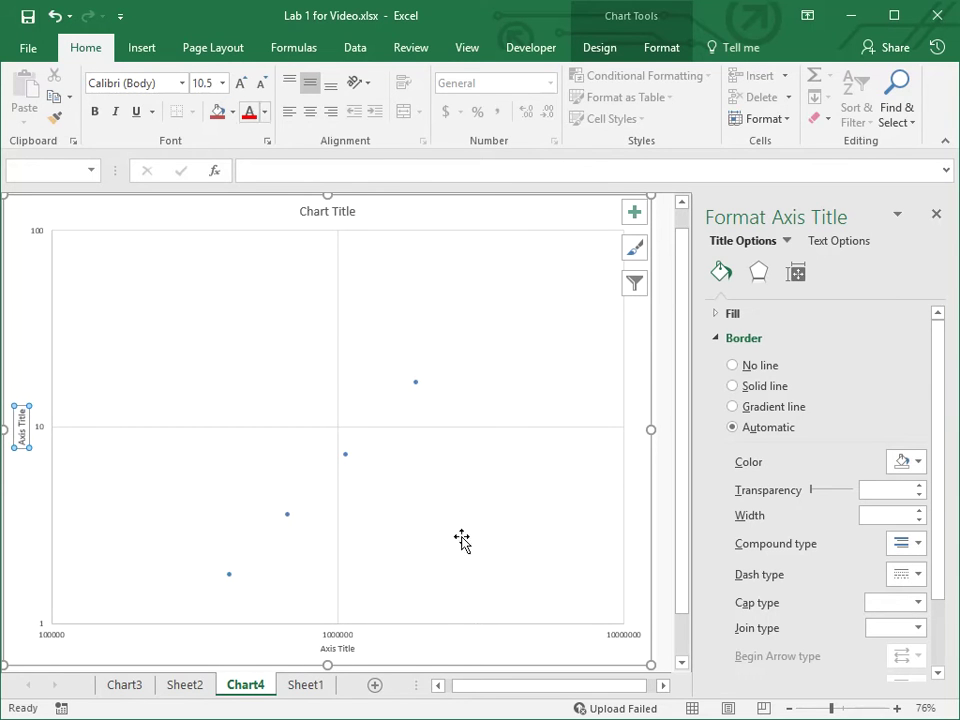
left_click(337, 648)
left_click(241, 83)
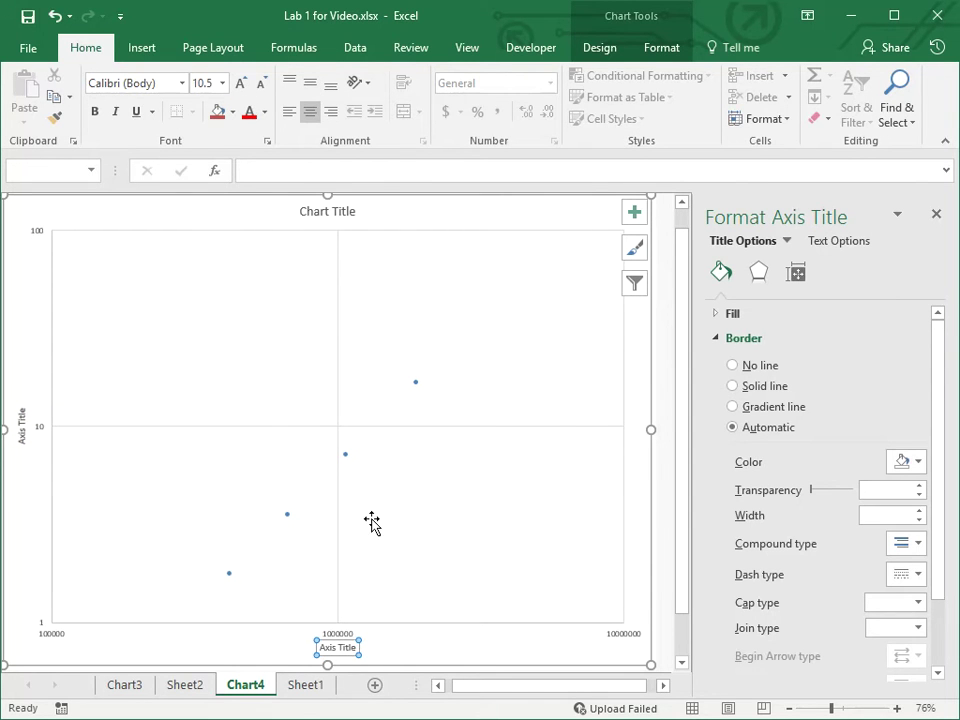
Add primary minor horizontal and primary minor vertical gridlines to the log-log chart
left_click(467, 351)
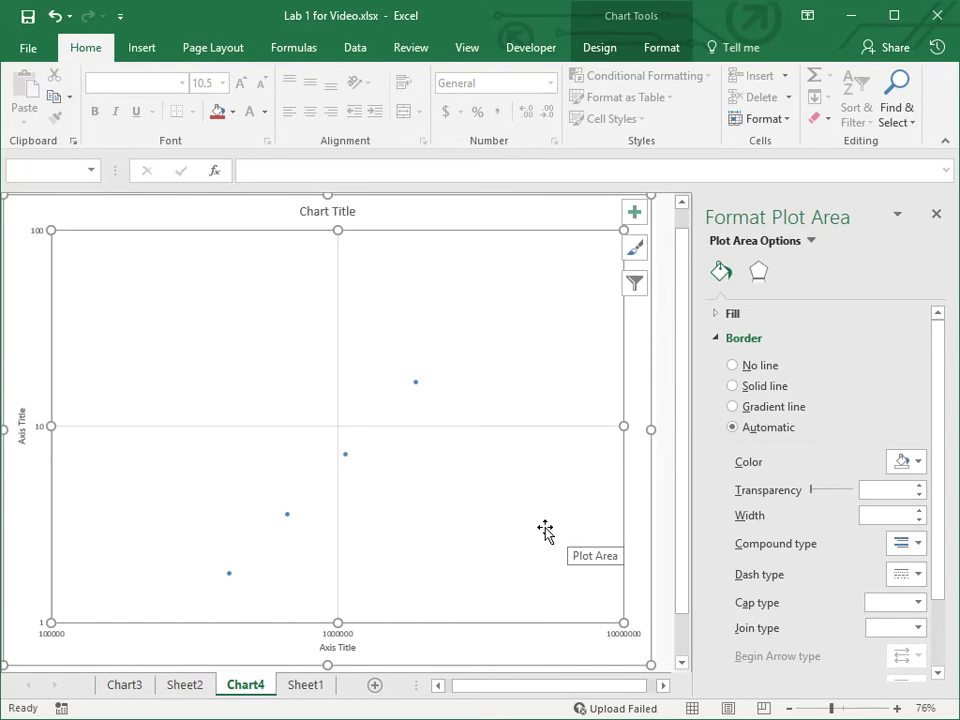
left_click(660, 50)
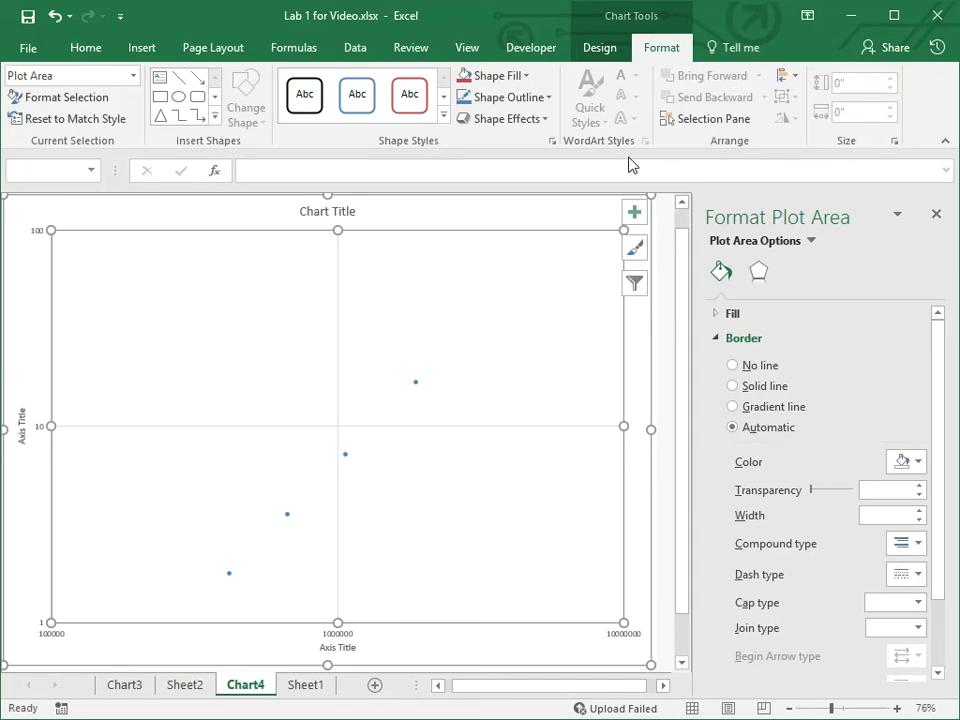
left_click(602, 50)
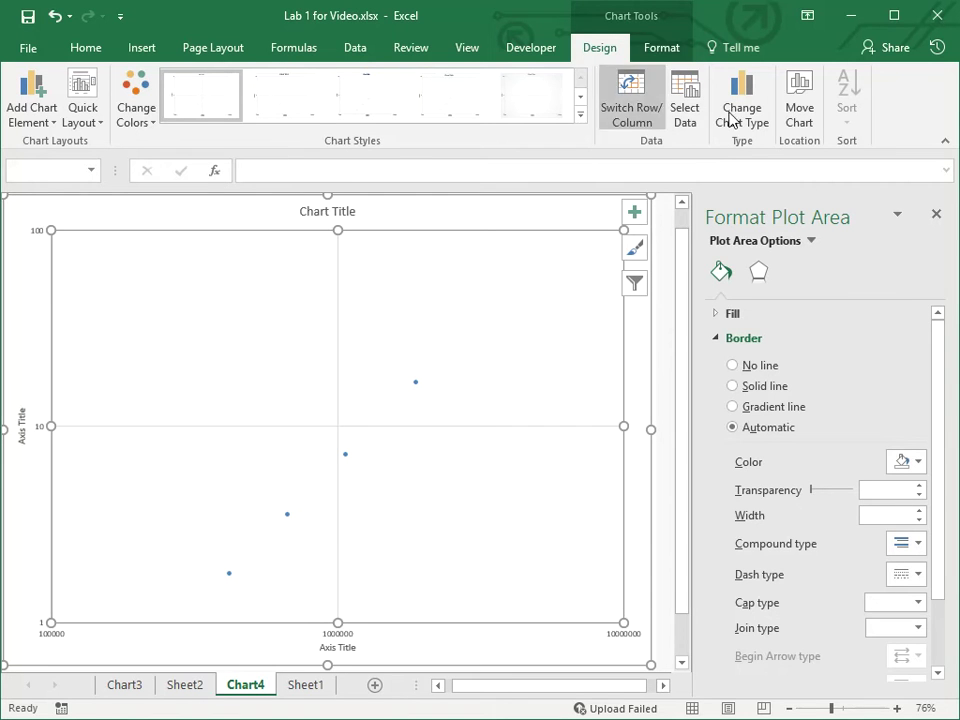
left_click(638, 220)
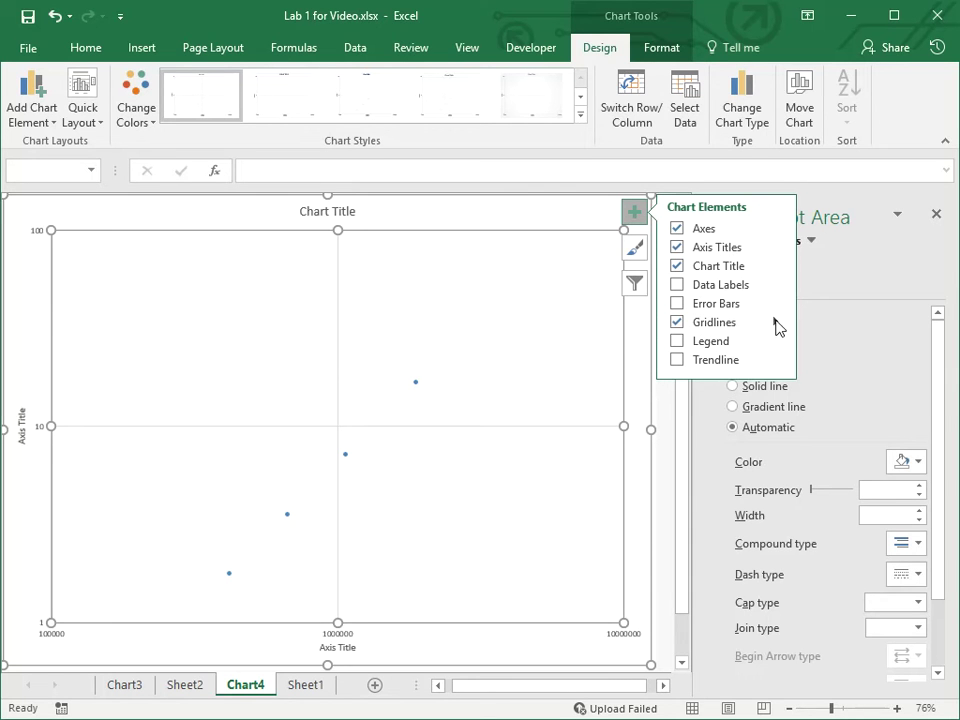
mouse_move(778, 326)
left_click(812, 357)
left_click(815, 375)
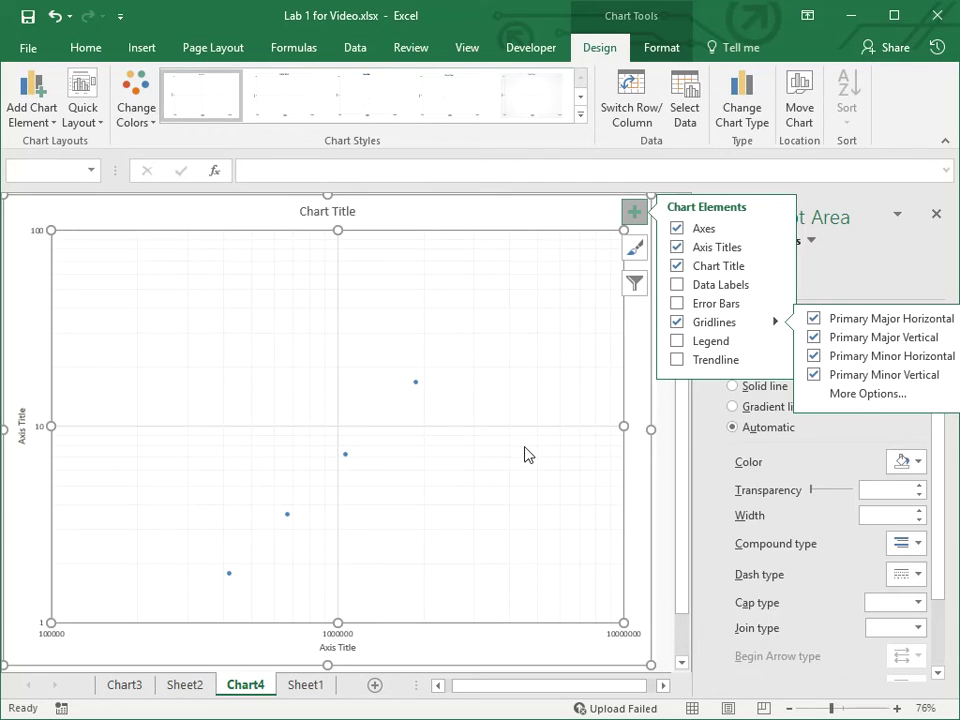
left_click(302, 326)
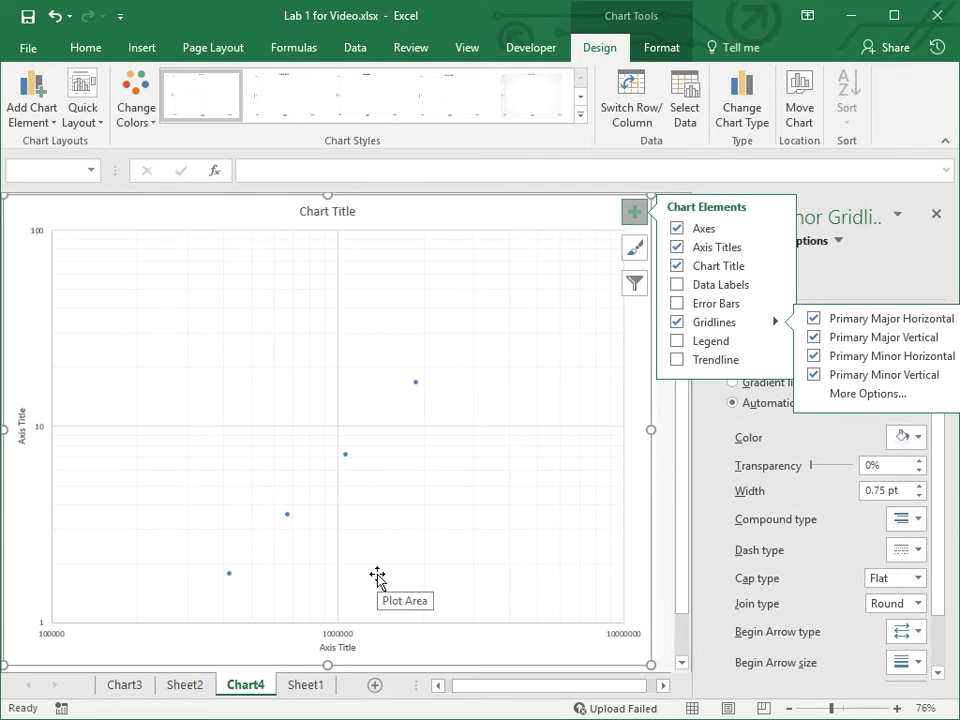
Try a linear trendline on the log-log chart, open its formatting options, and remove the trendline
left_click(677, 360)
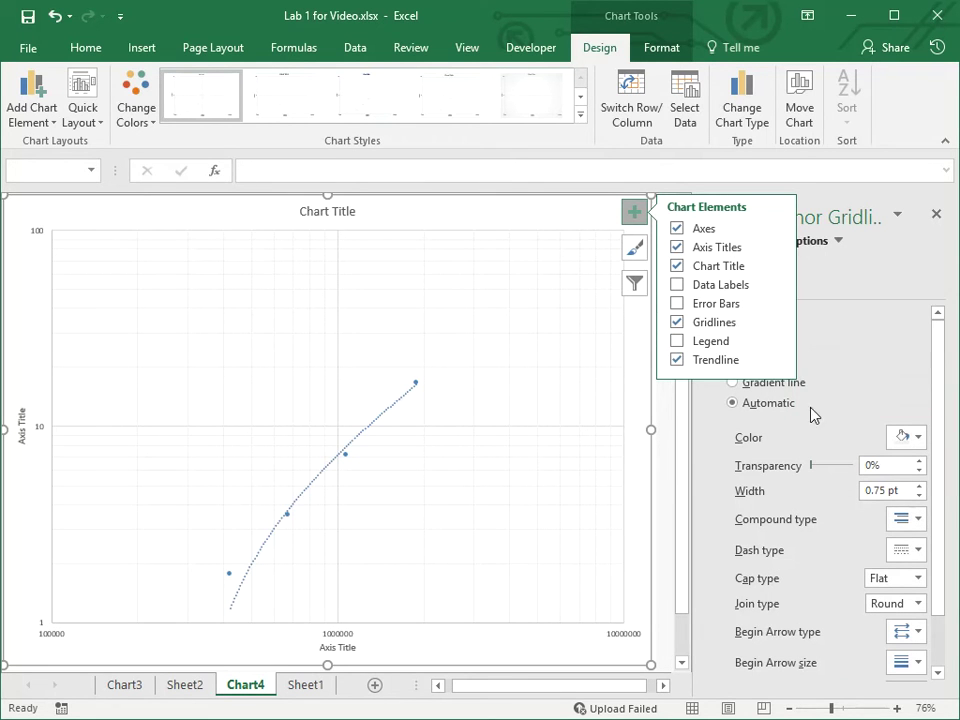
left_click(778, 364)
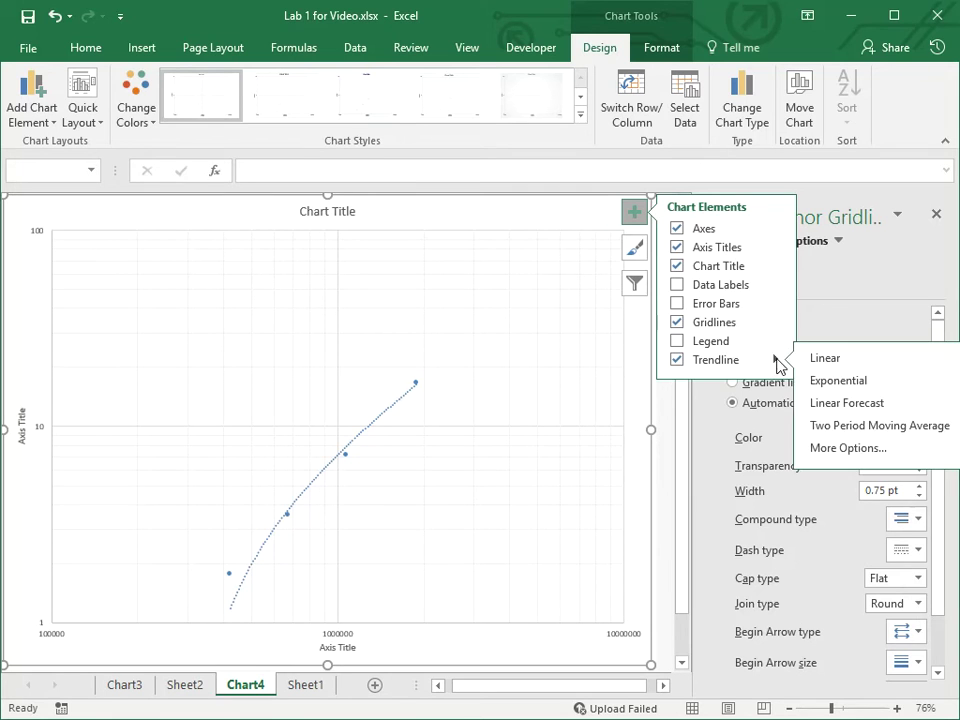
left_click(823, 451)
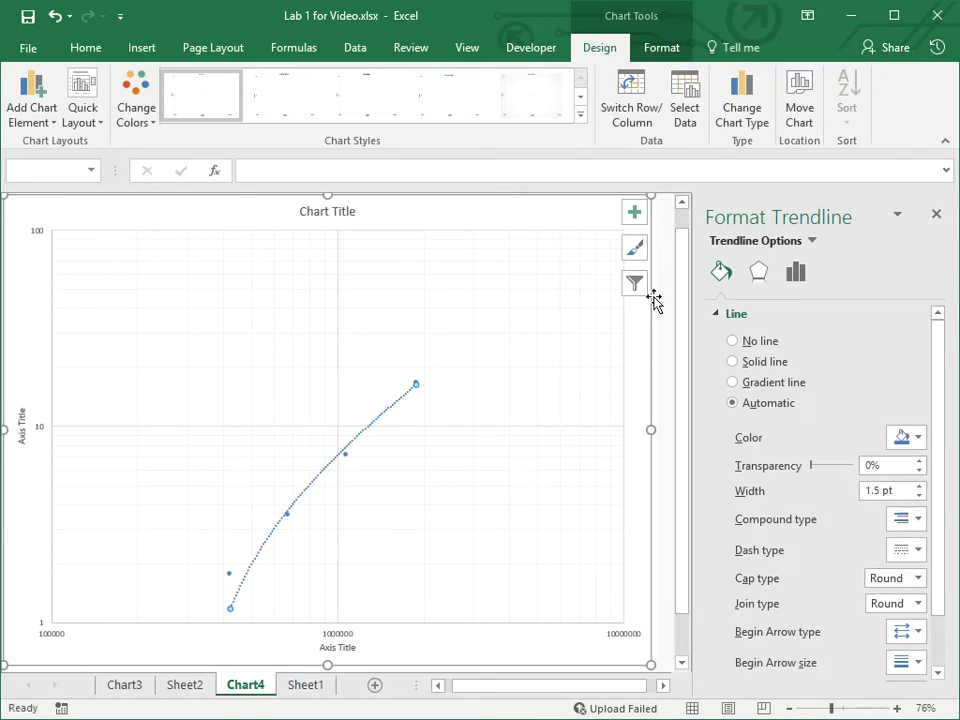
left_click(634, 213)
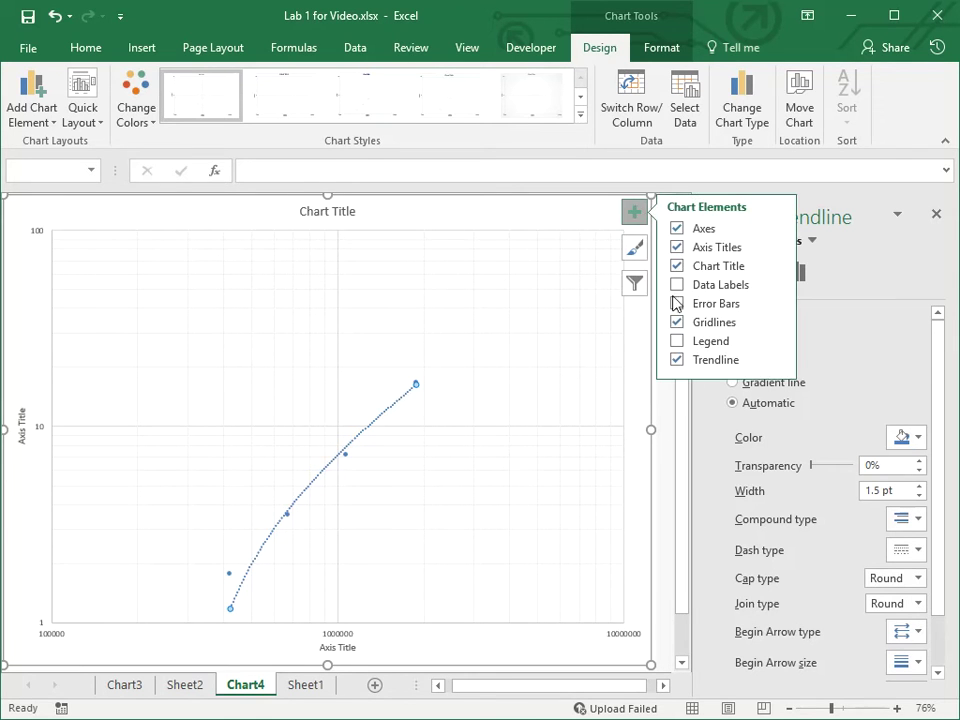
left_click(677, 360)
left_click(677, 360)
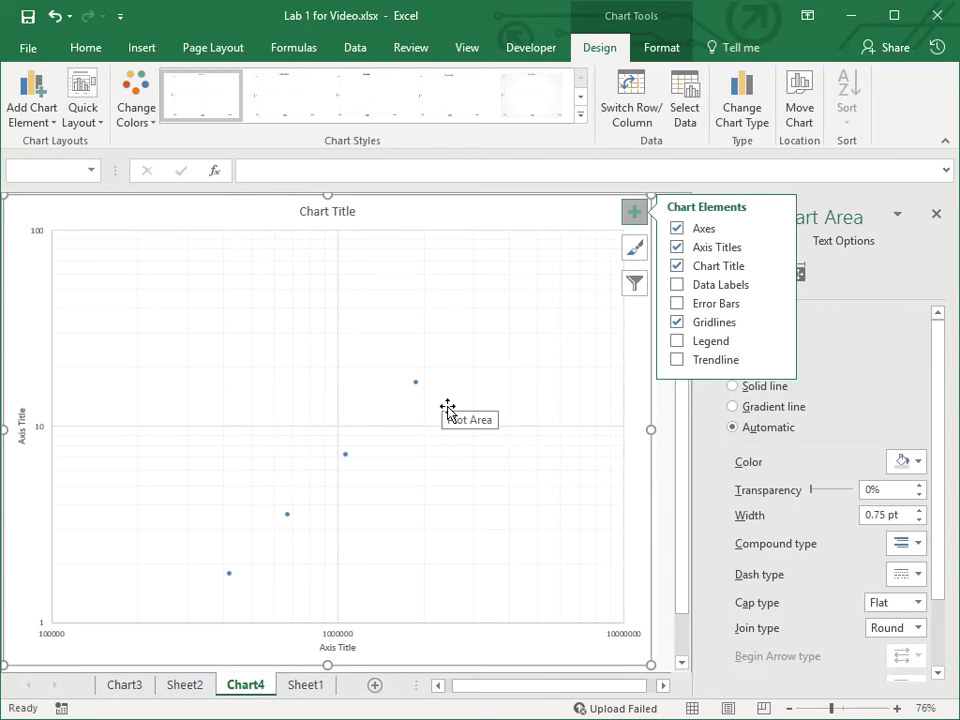
Switch to Sheet1 and review the orbital radius and period values alongside the r³ and T² columns
left_click(188, 688)
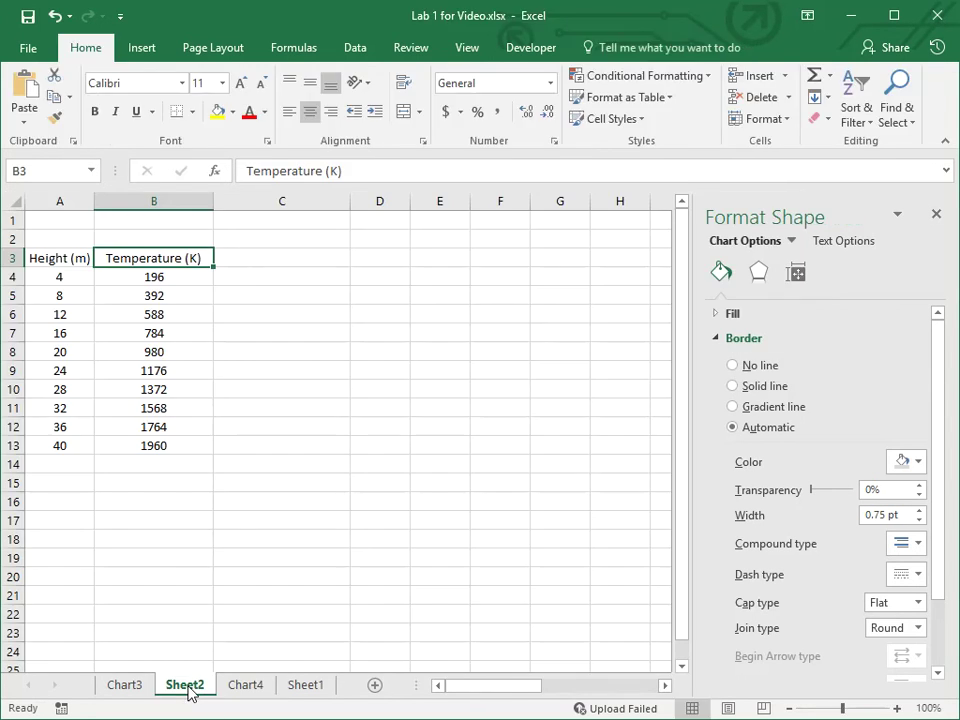
left_click(292, 686)
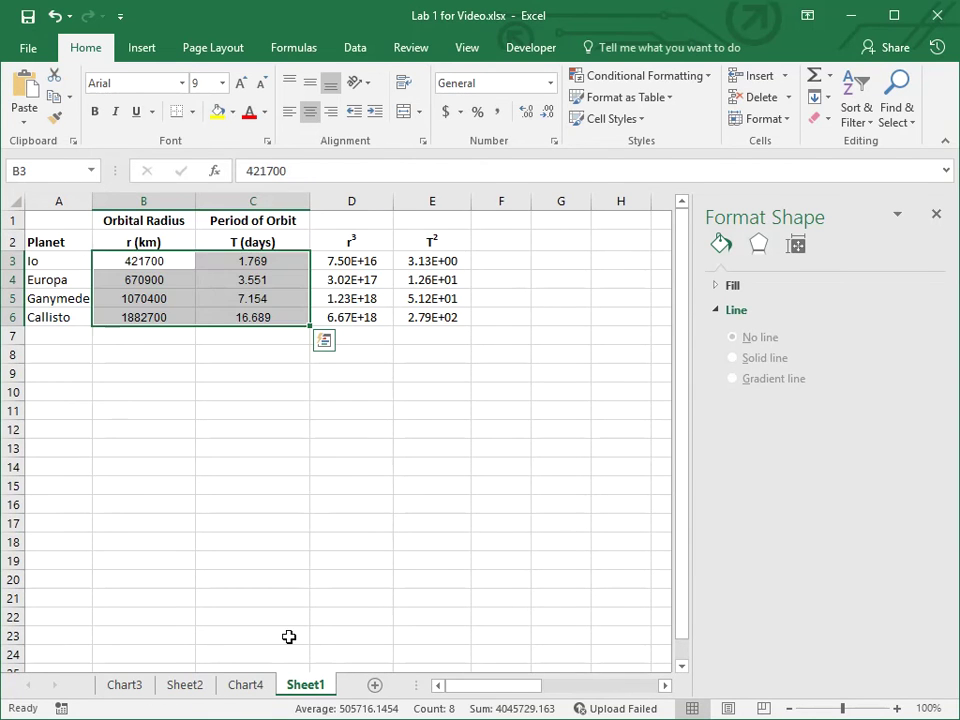
left_click_drag(135, 256, 140, 316)
left_click_drag(245, 262, 240, 314)
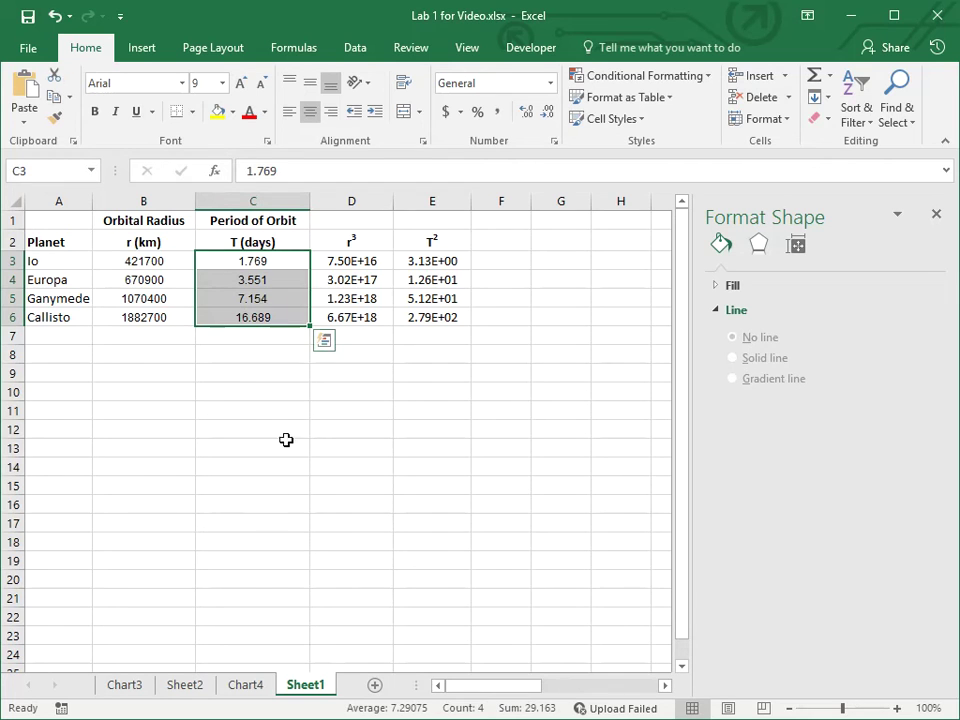
left_click_drag(345, 244, 422, 315)
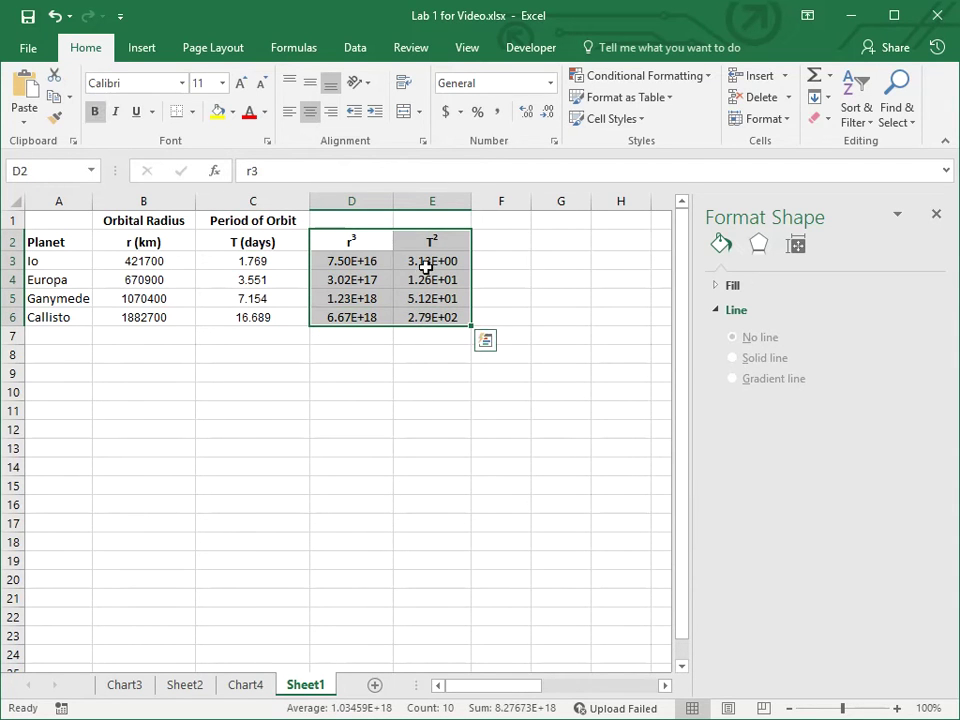
left_click(441, 240)
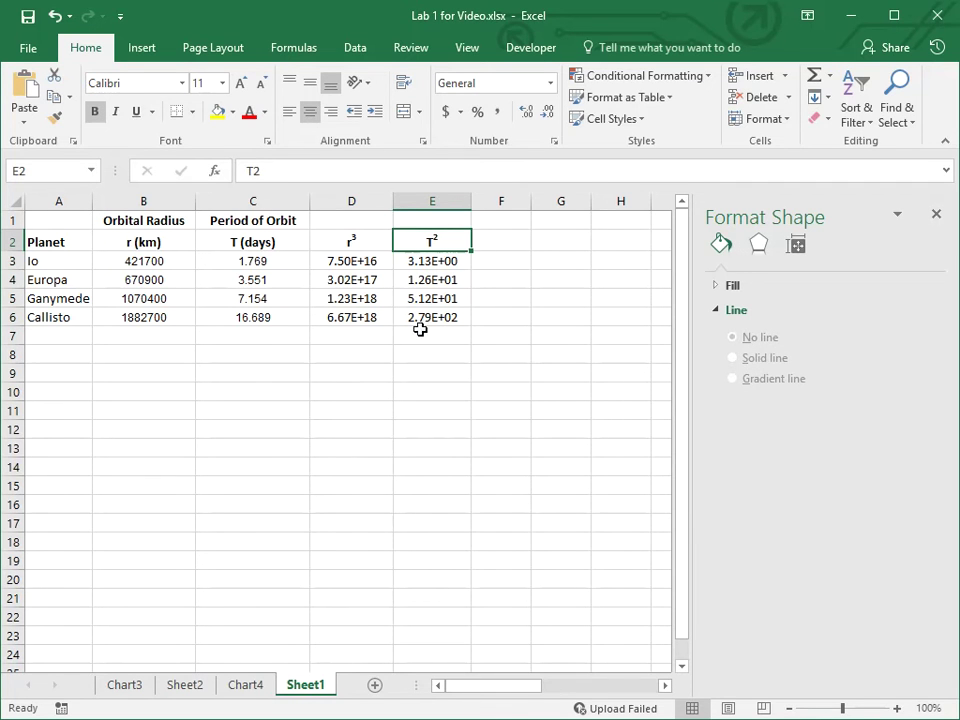
Insert a scatter chart of the r³ and T² values in D3:E6 and move it up over the data table
left_click(365, 242)
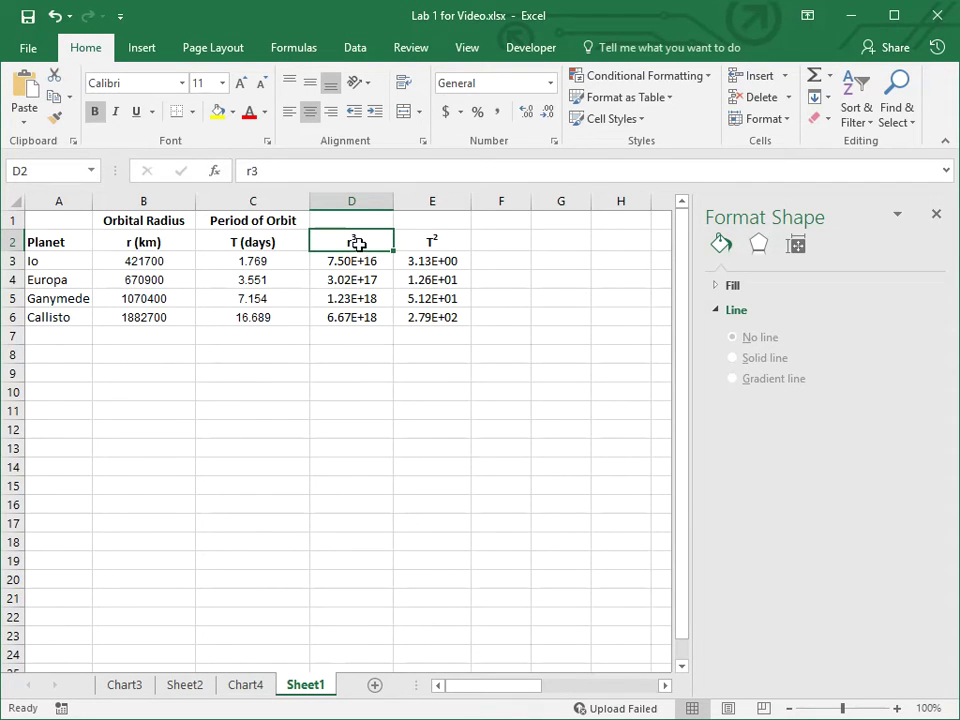
left_click(435, 389)
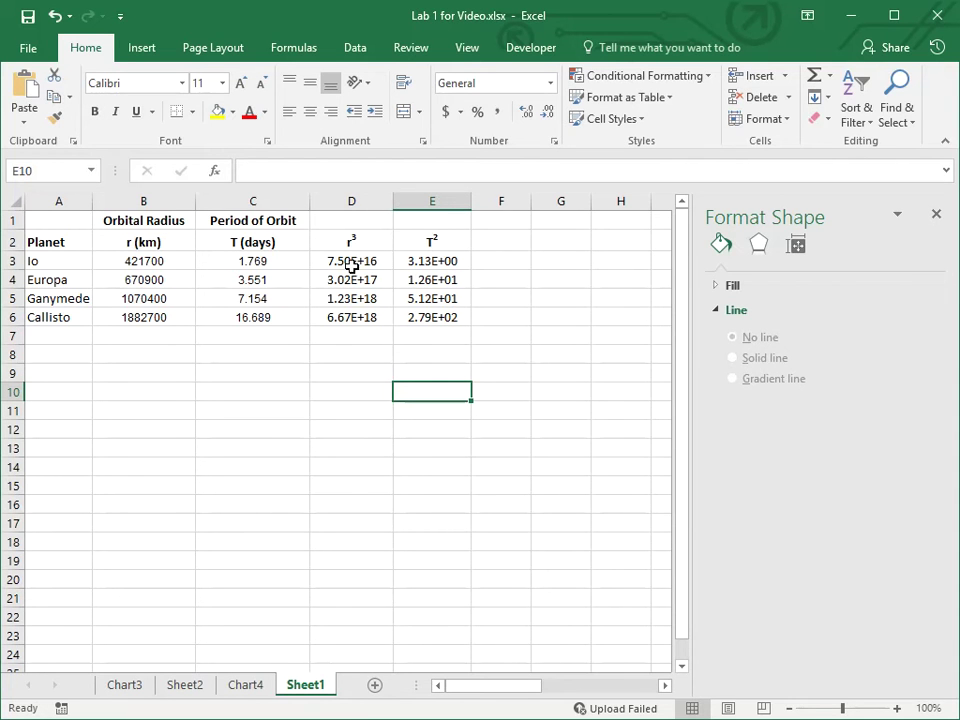
left_click_drag(358, 257, 431, 317)
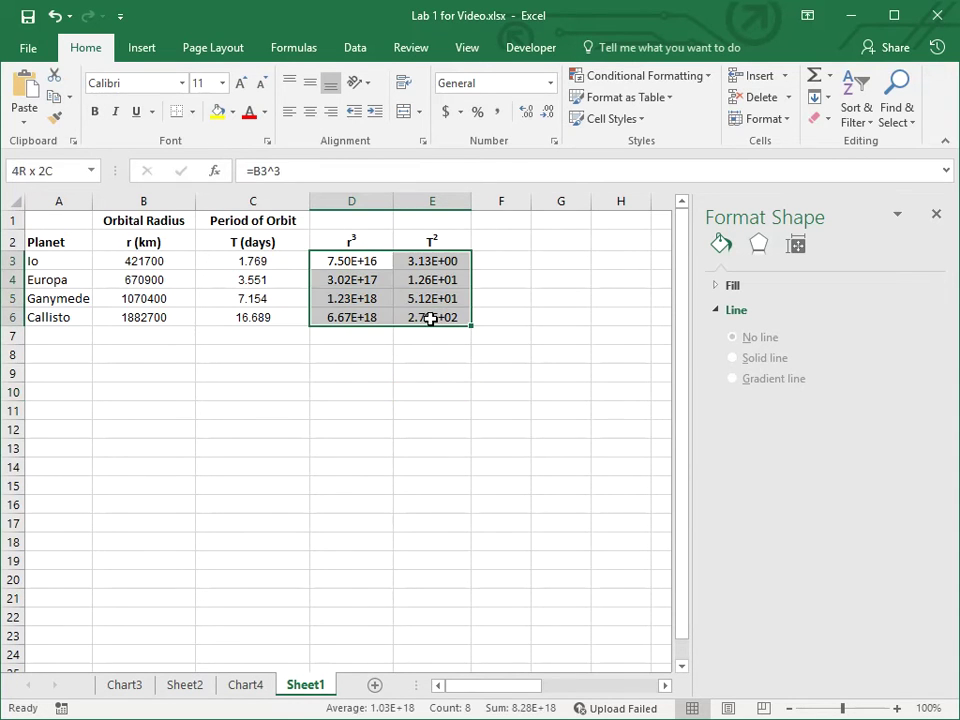
left_click(143, 48)
left_click(431, 122)
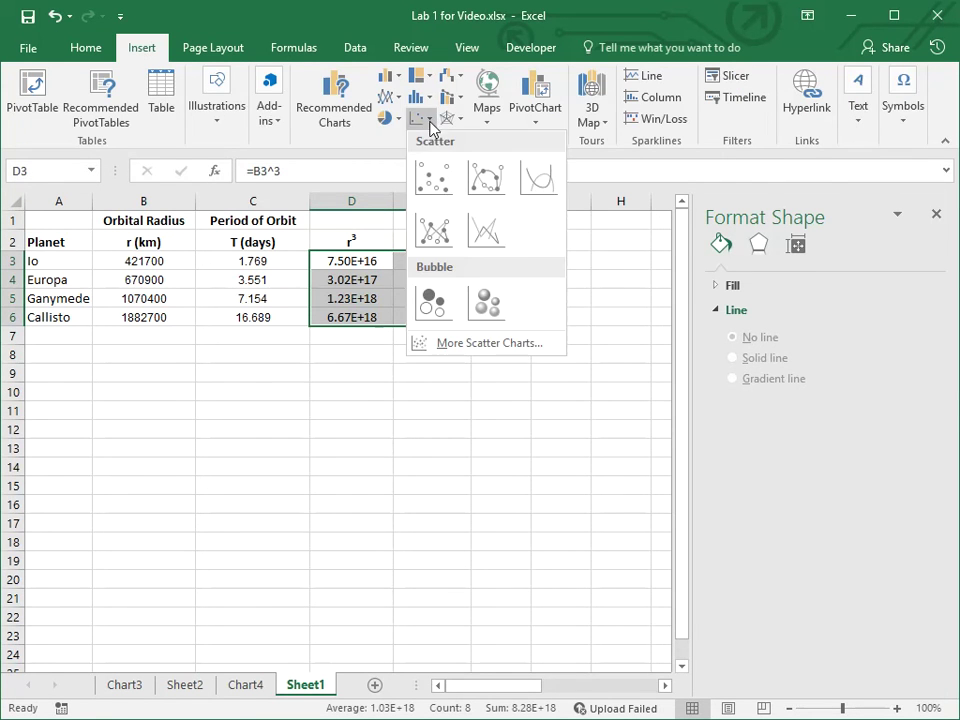
left_click(431, 180)
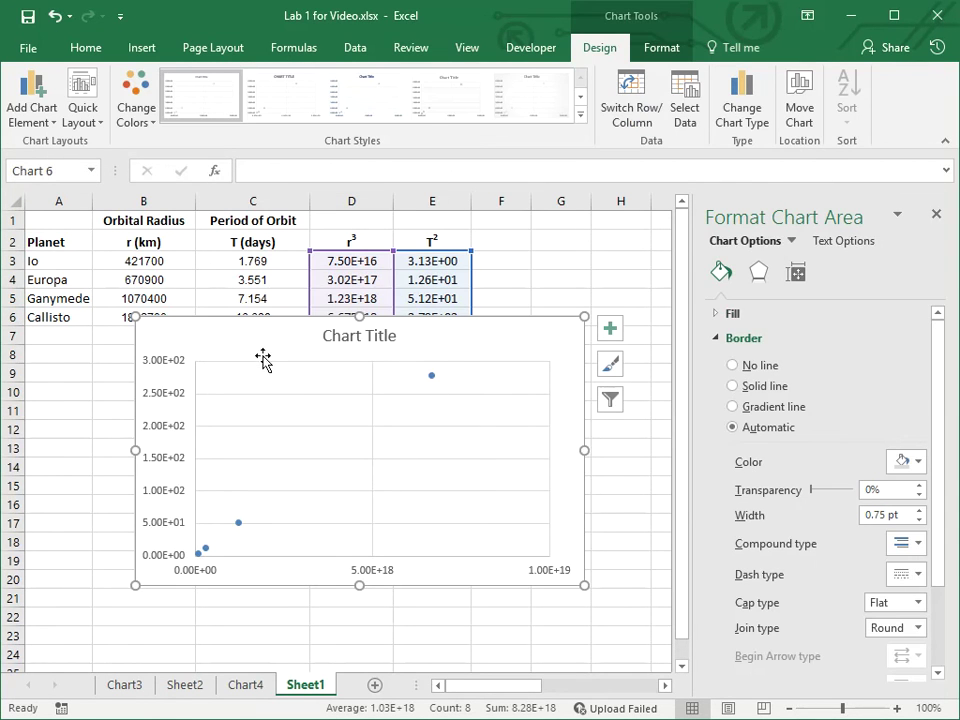
left_click_drag(107, 280, 72, 252)
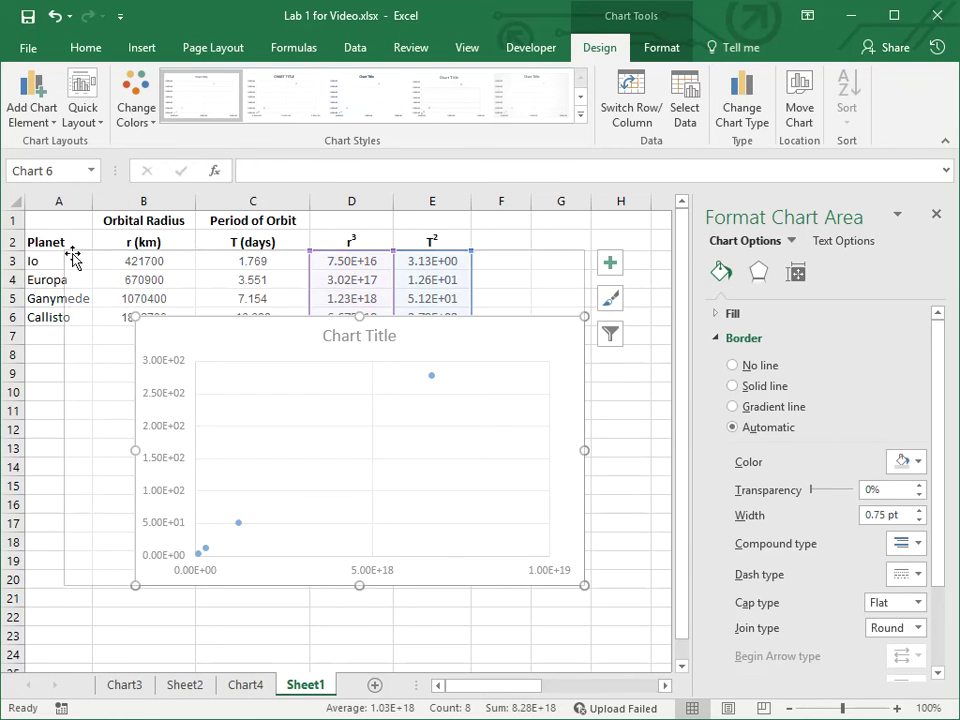
Add axis titles and primary minor horizontal and vertical gridlines to the new chart, and move it below the Europa row
left_click(610, 264)
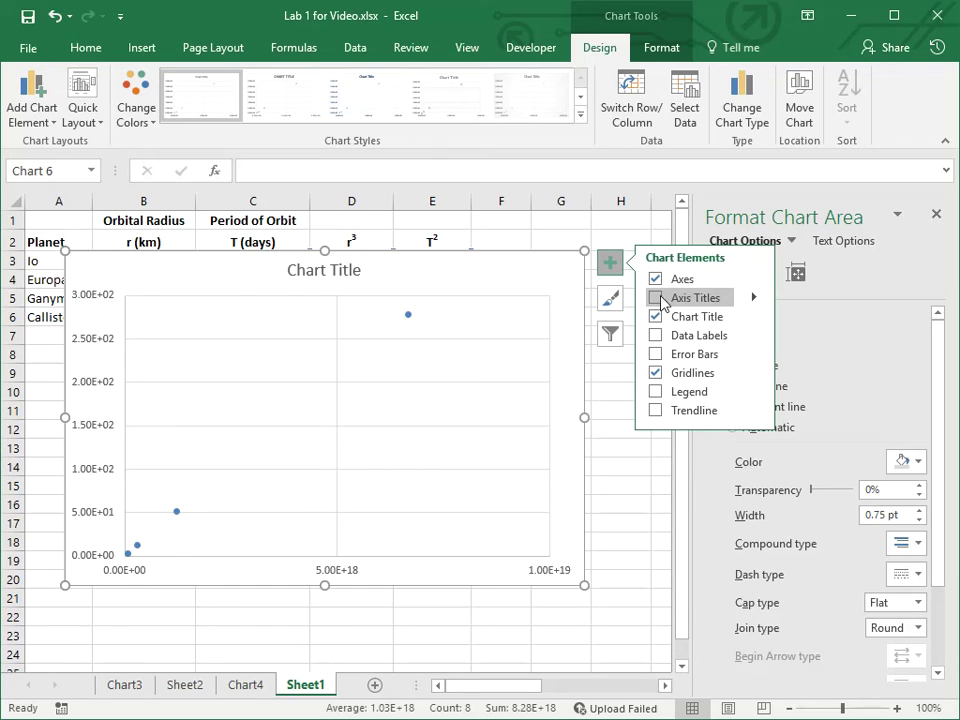
left_click(657, 299)
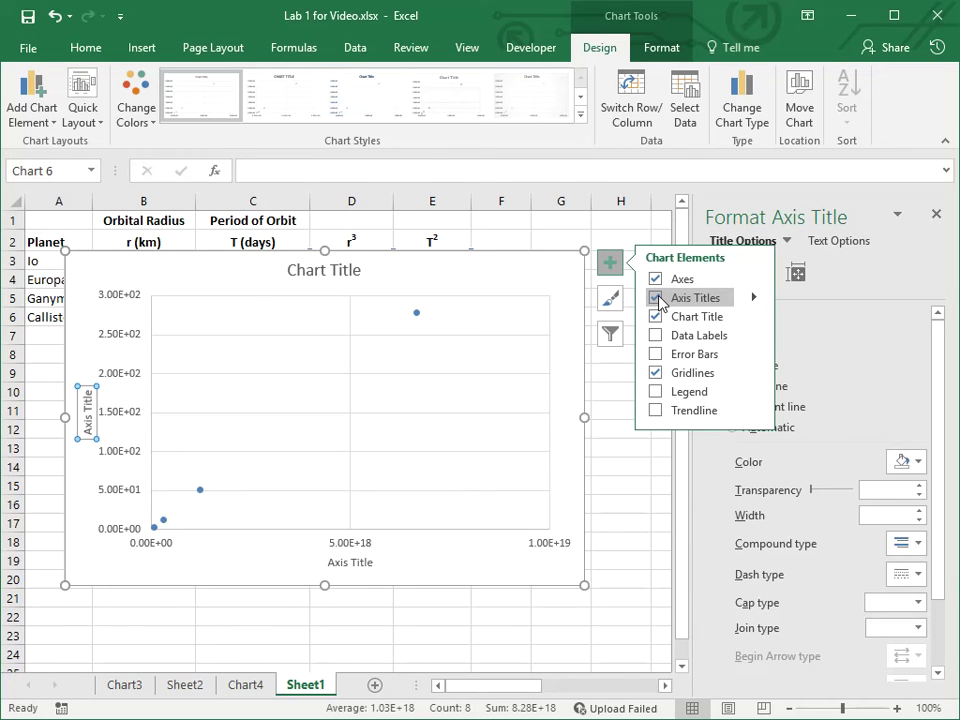
mouse_move(758, 377)
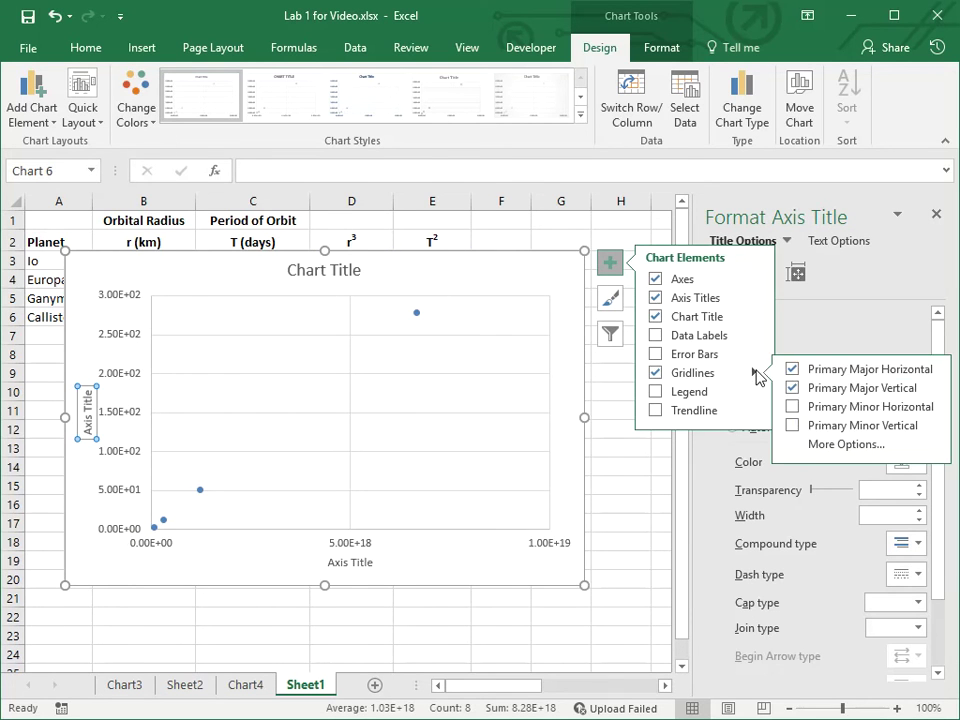
left_click(793, 425)
left_click(794, 407)
left_click(221, 561)
left_click_drag(191, 283, 222, 325)
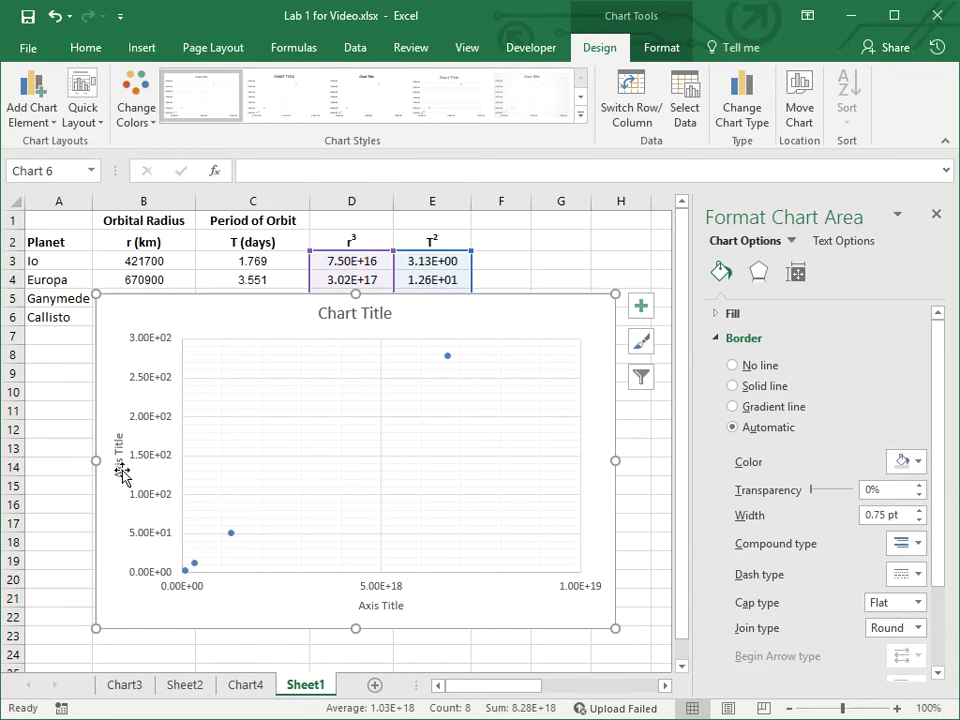
Change the scatter chart's title to "T^2 versus r^3"
left_click(121, 473)
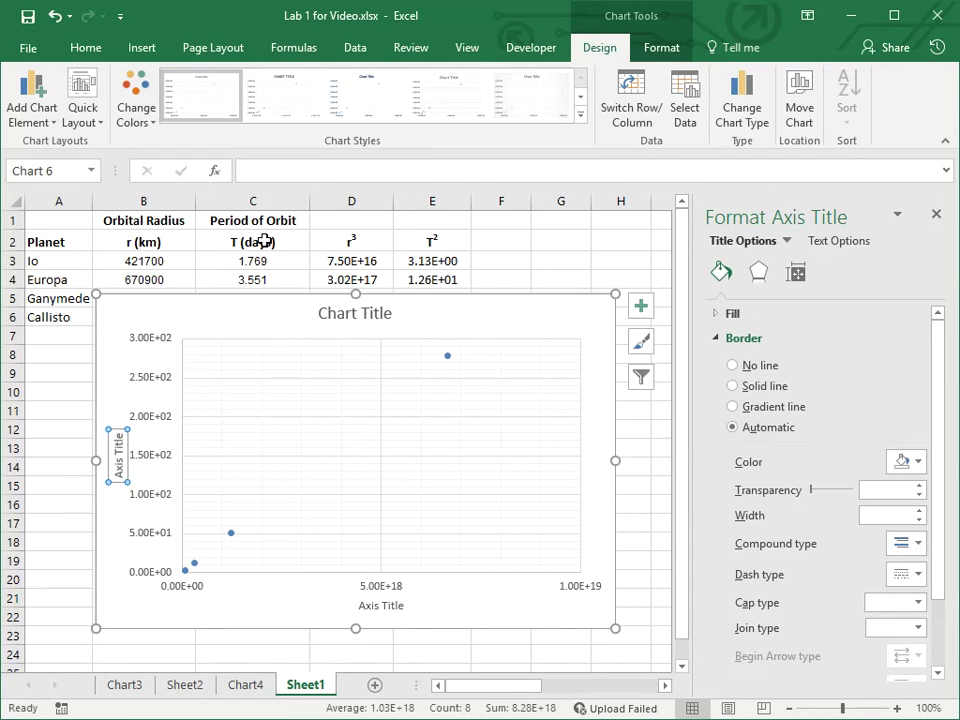
left_click(395, 608)
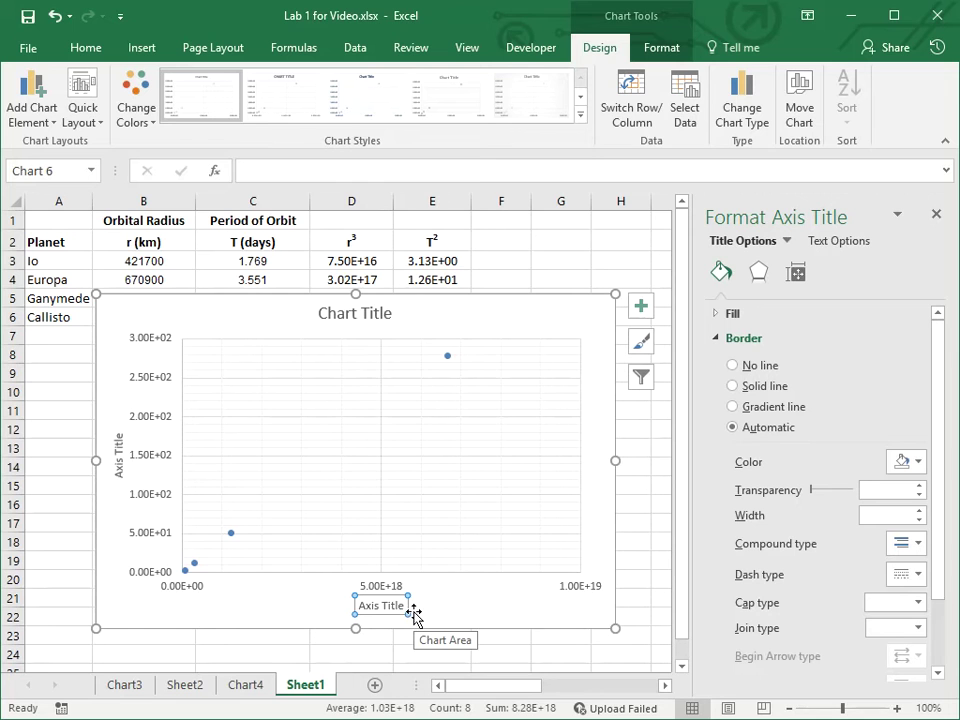
left_click(387, 319)
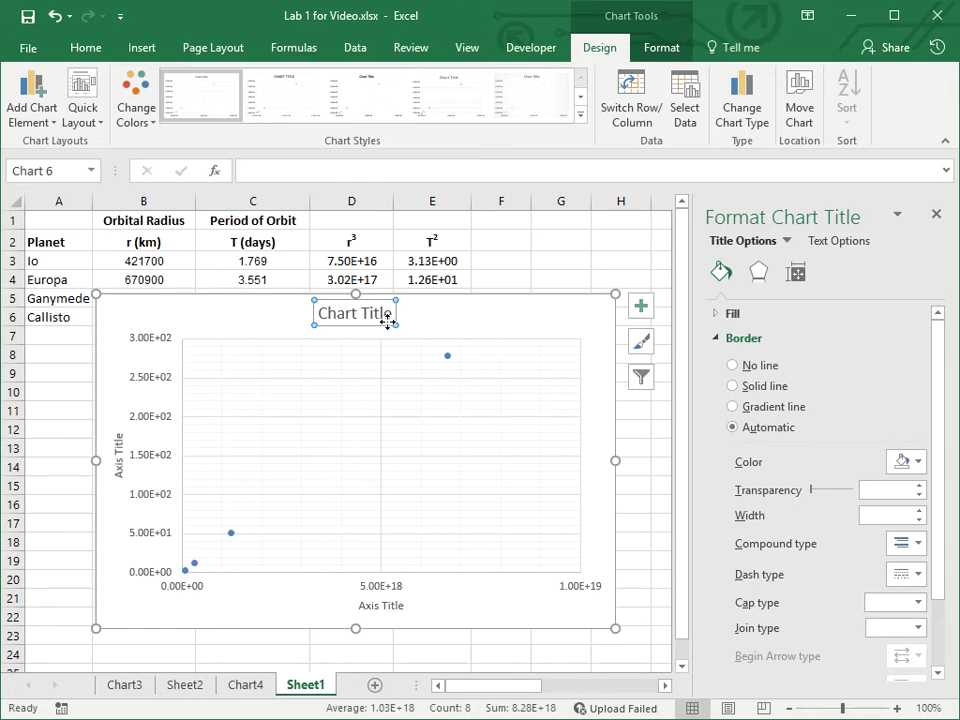
left_click_drag(391, 312, 302, 311)
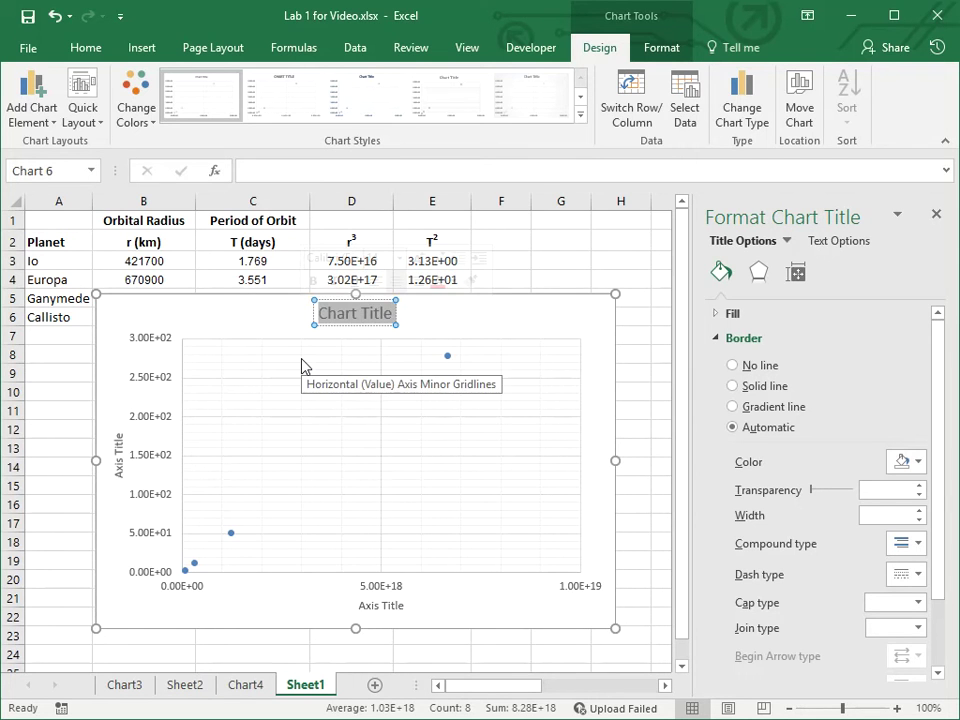
type("T")
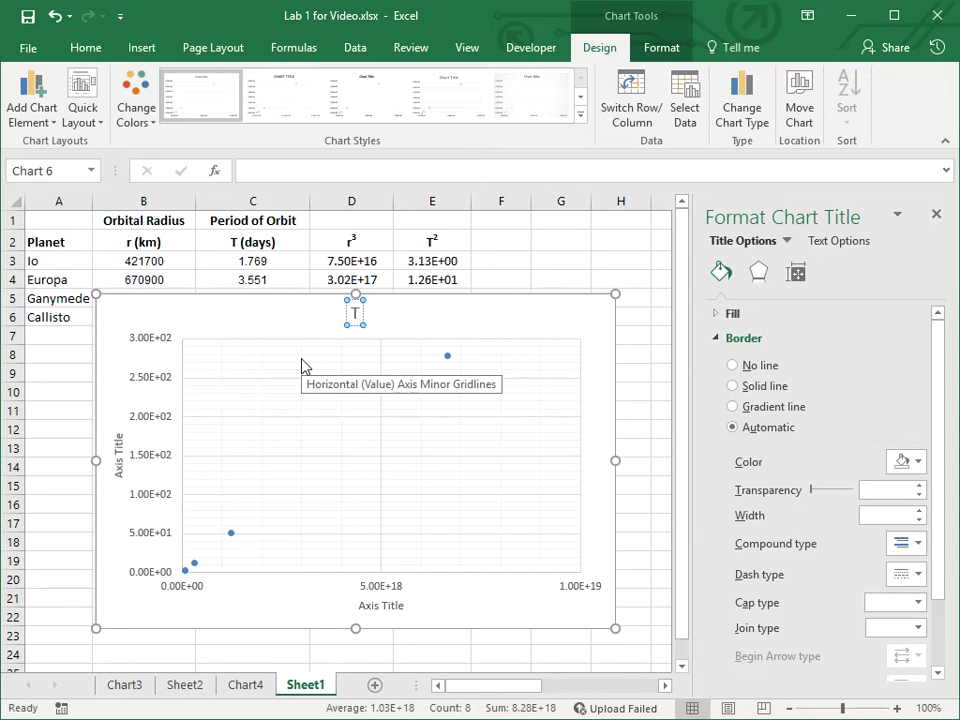
type("^2")
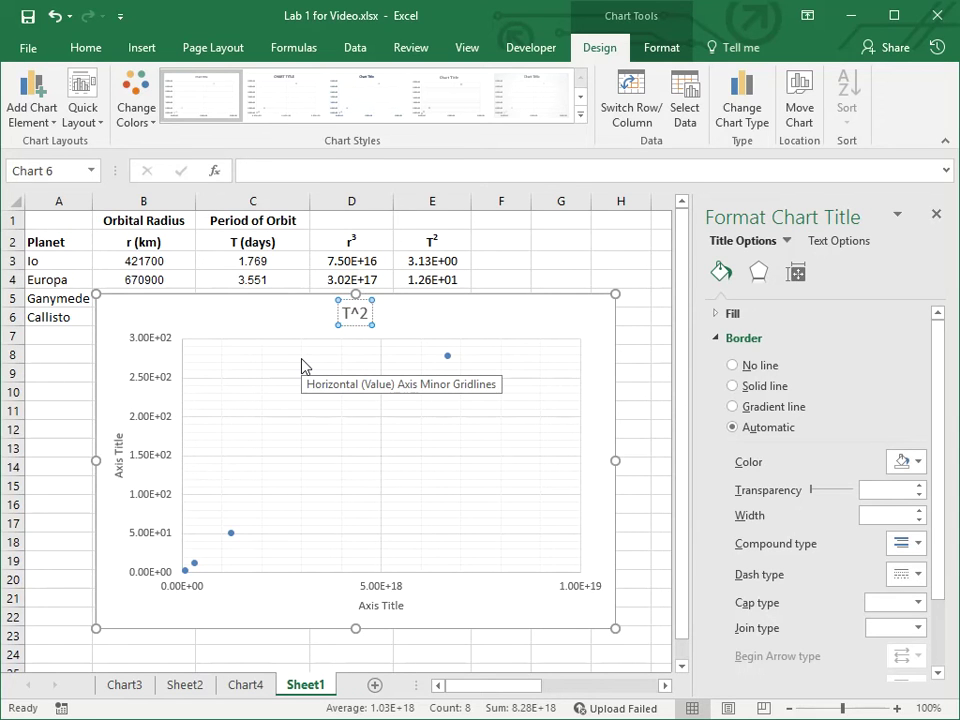
type(" versus")
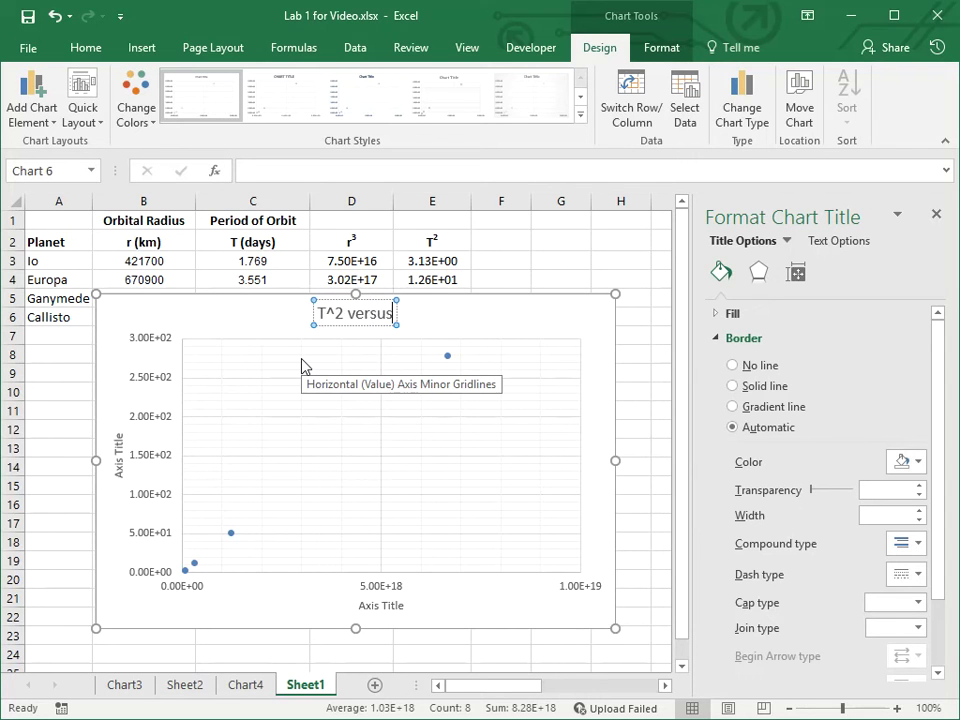
type(" r")
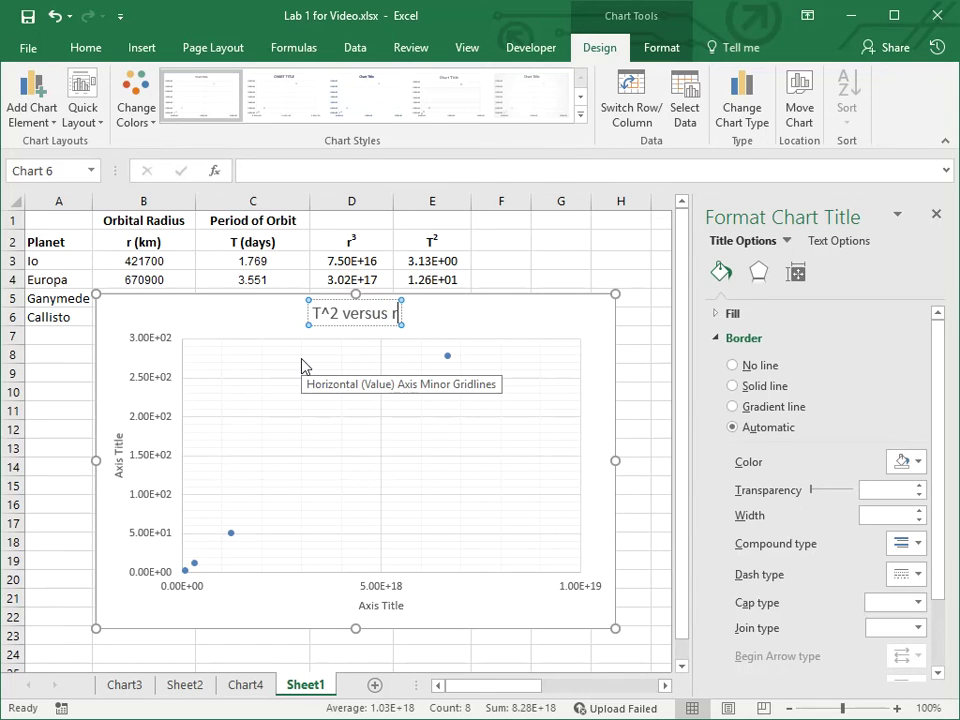
type("^3")
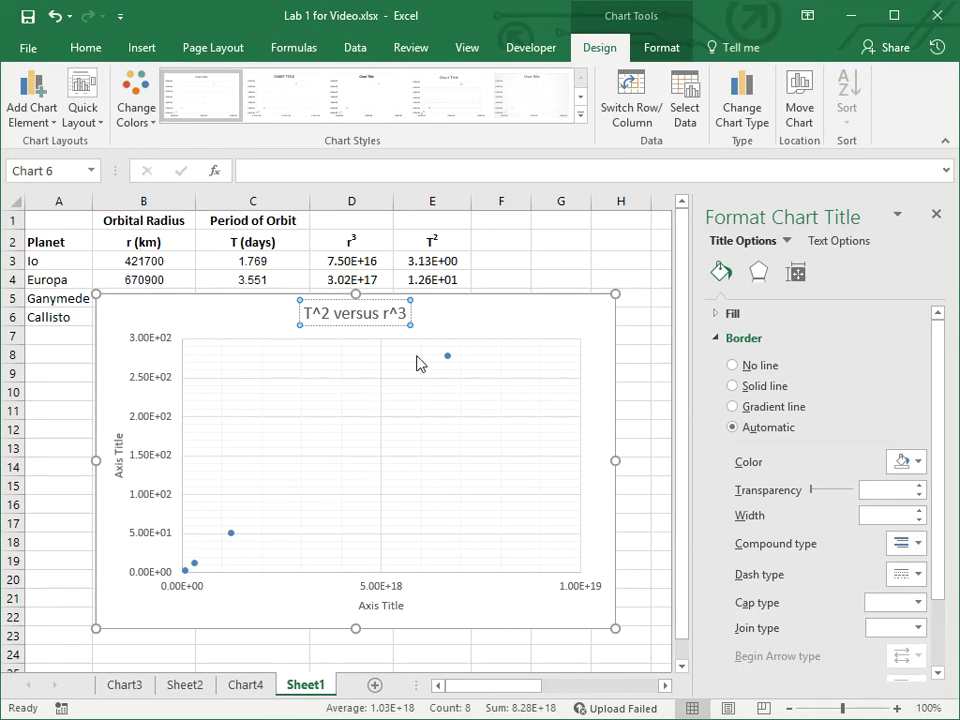
left_click(495, 323)
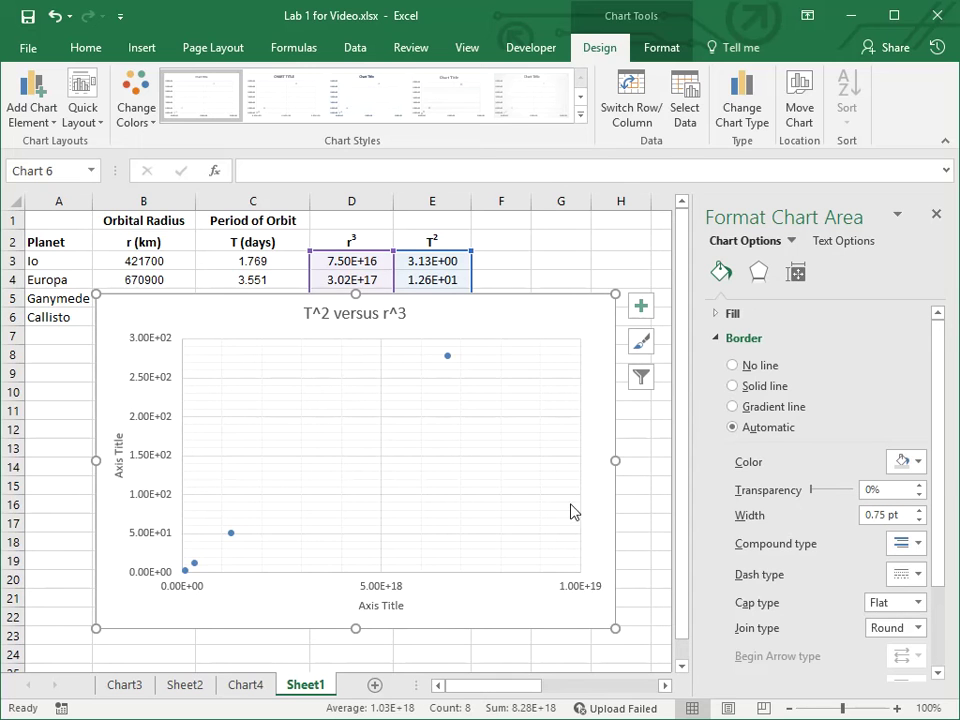
Add a trendline to the T^2 versus r^3 chart and open its formatting options
left_click(640, 306)
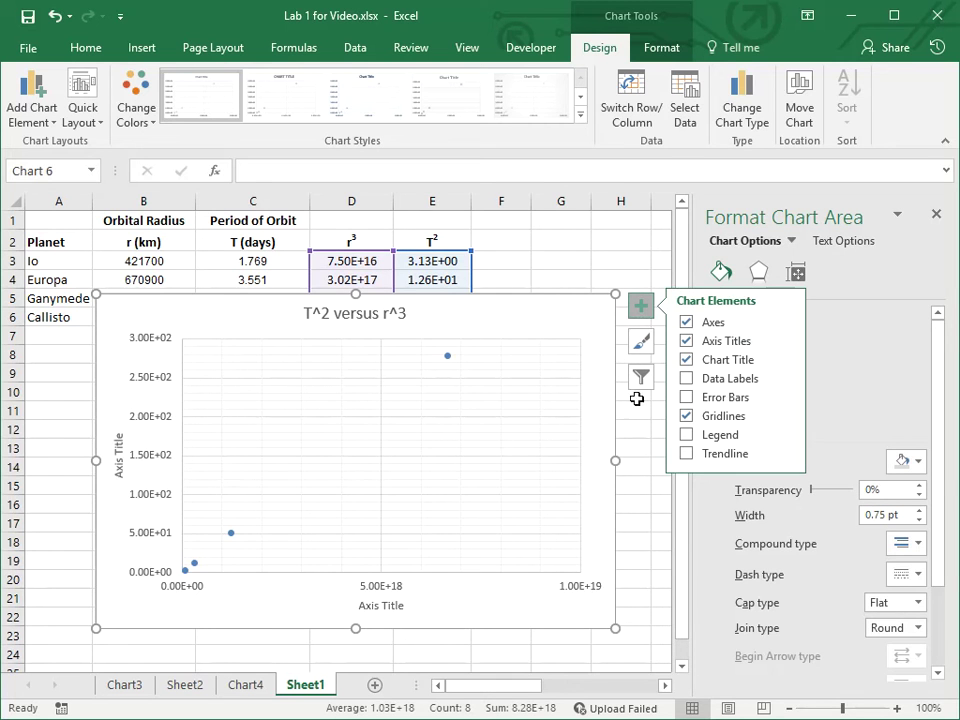
left_click(686, 455)
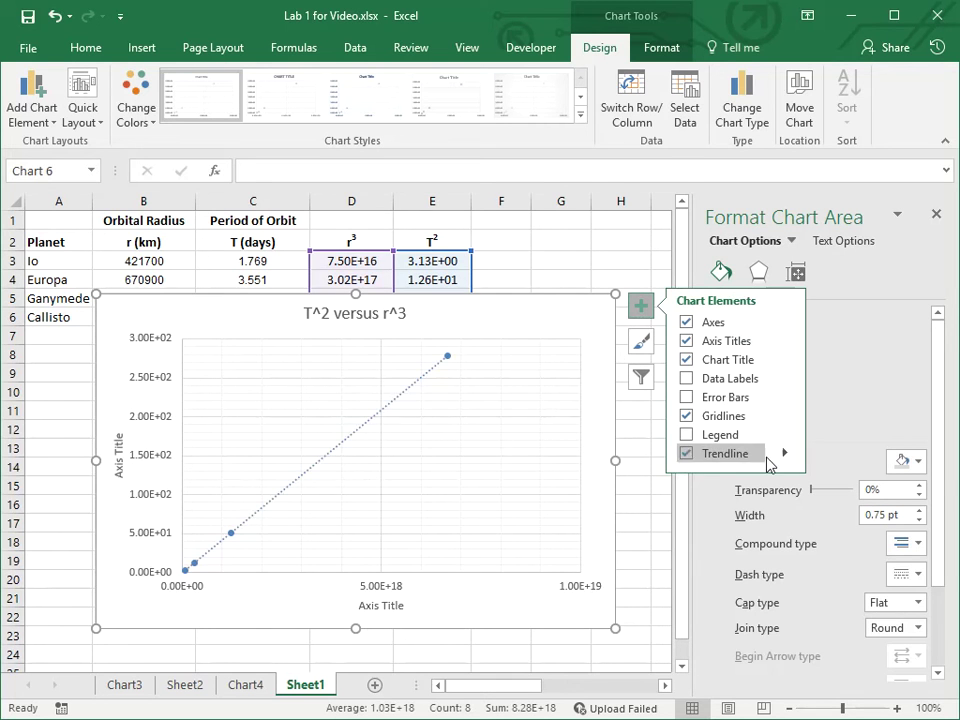
mouse_move(786, 454)
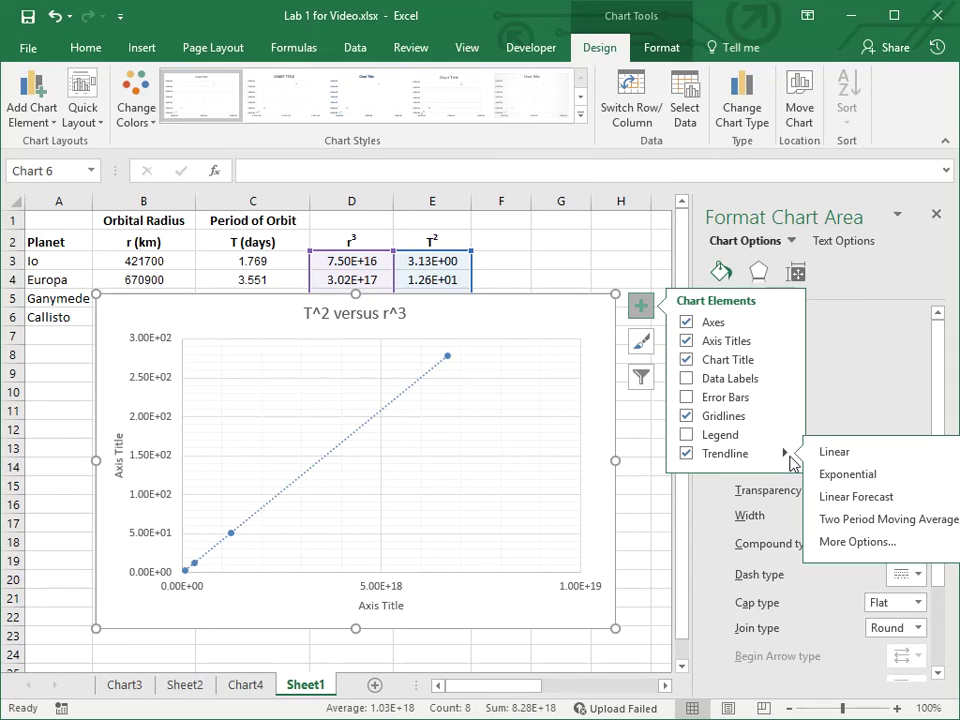
left_click(852, 542)
scroll(944, 643, "down", 2)
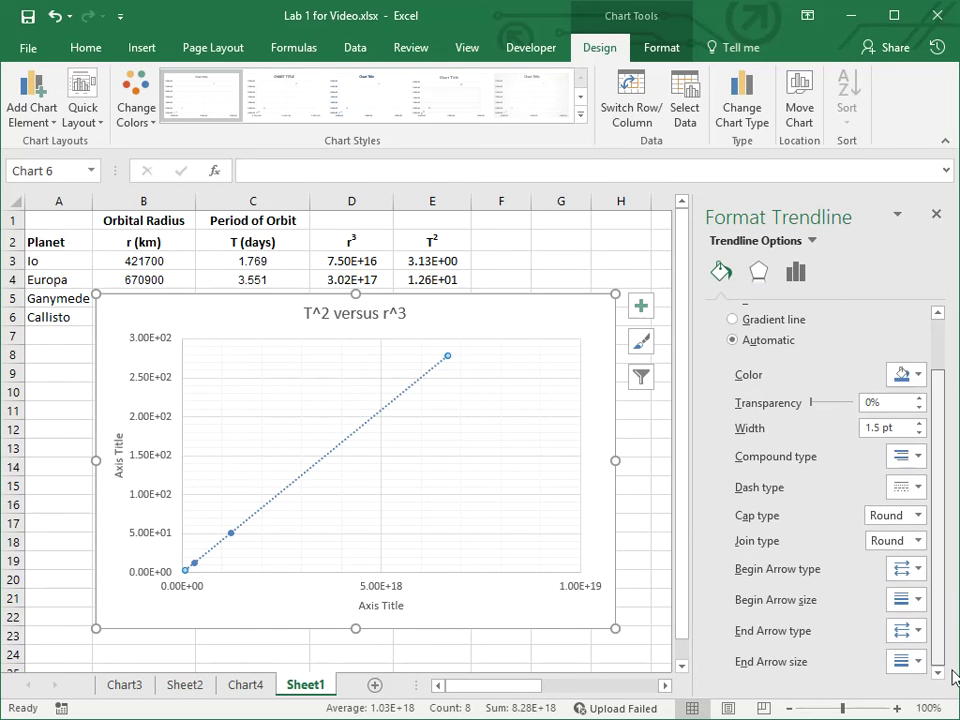
left_click_drag(482, 306, 452, 255)
left_click(602, 241)
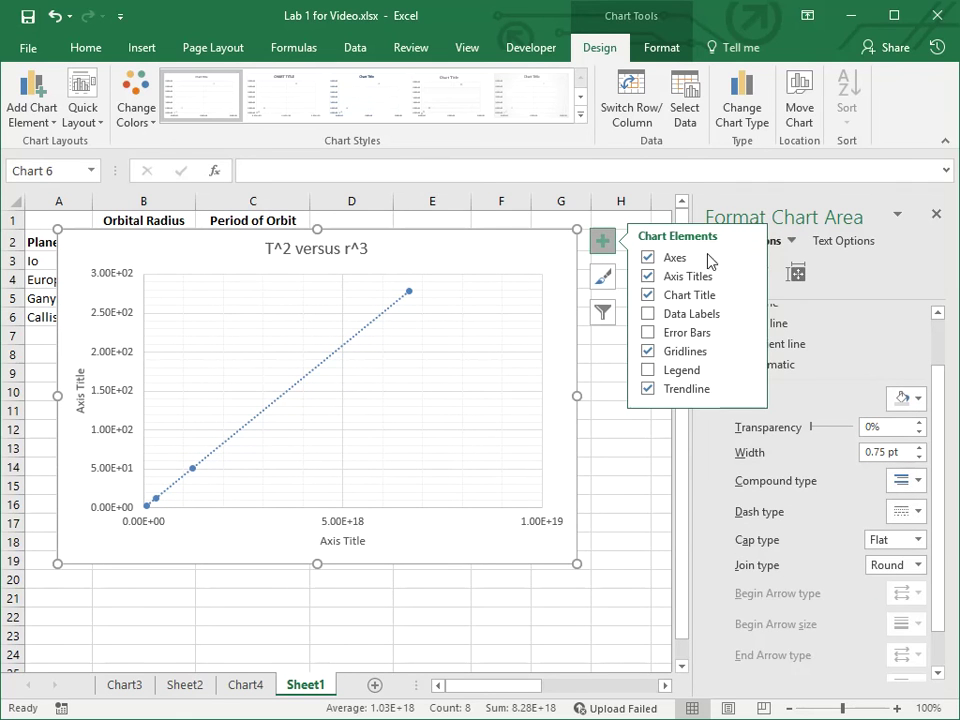
left_click(746, 388)
left_click(810, 488)
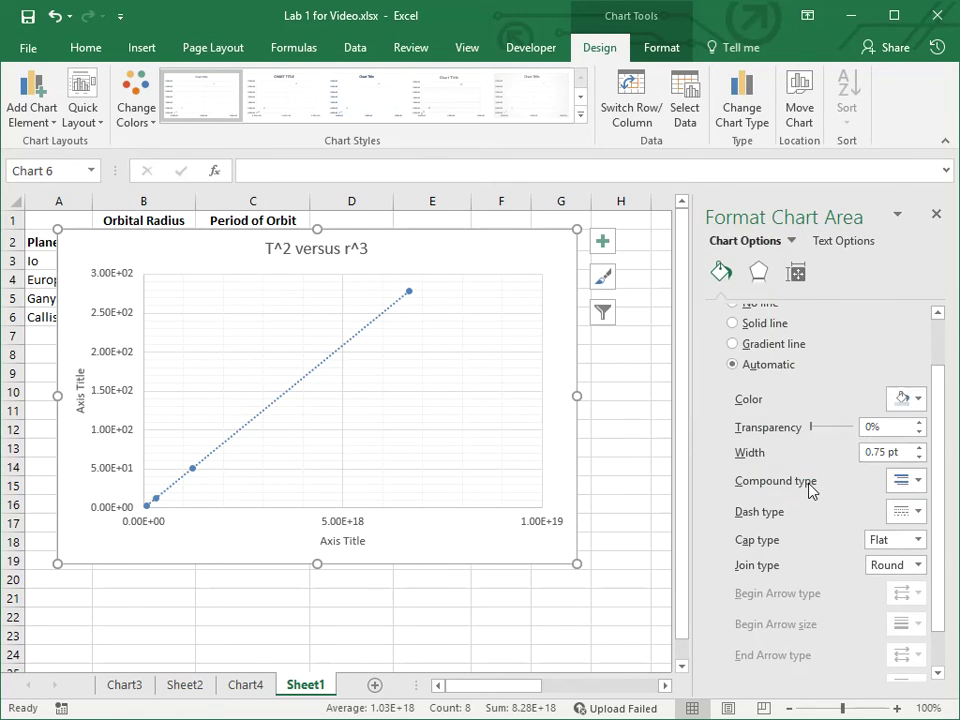
scroll(935, 415, "up", 2)
left_click_drag(938, 440, 873, 332)
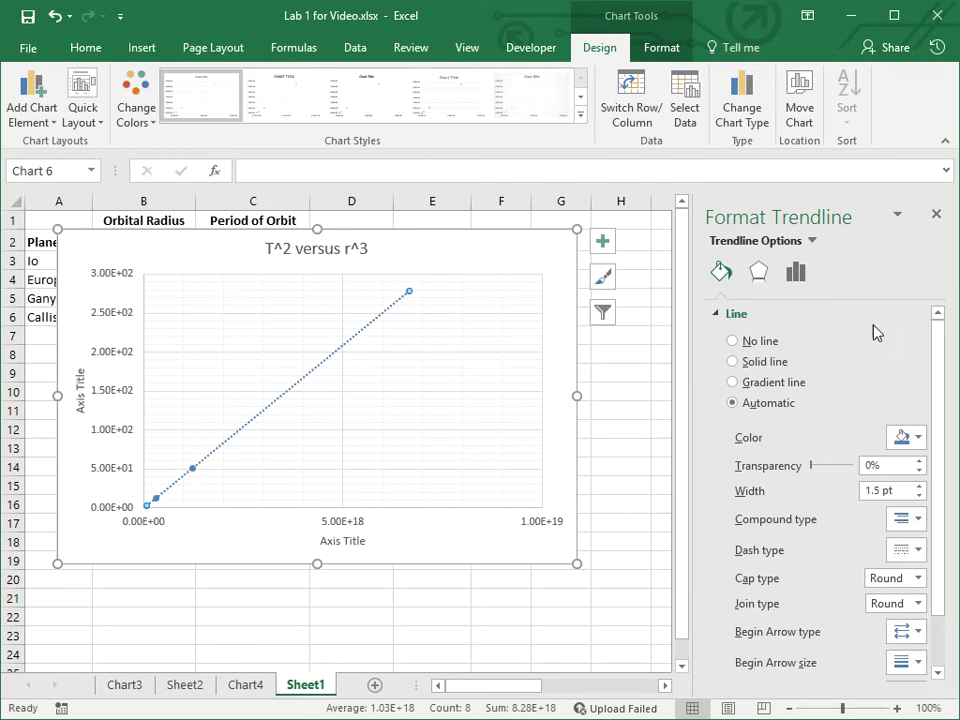
left_click(762, 275)
left_click(796, 273)
left_click(936, 214)
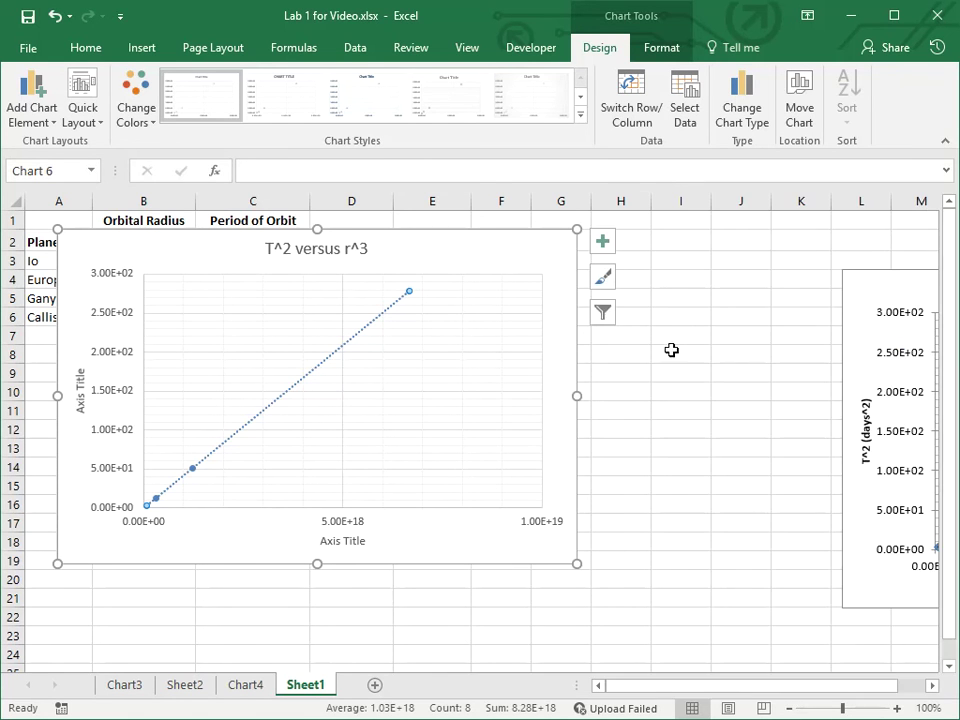
Open the formatting options of the linear trendline and display its equation on the chart
left_click(604, 243)
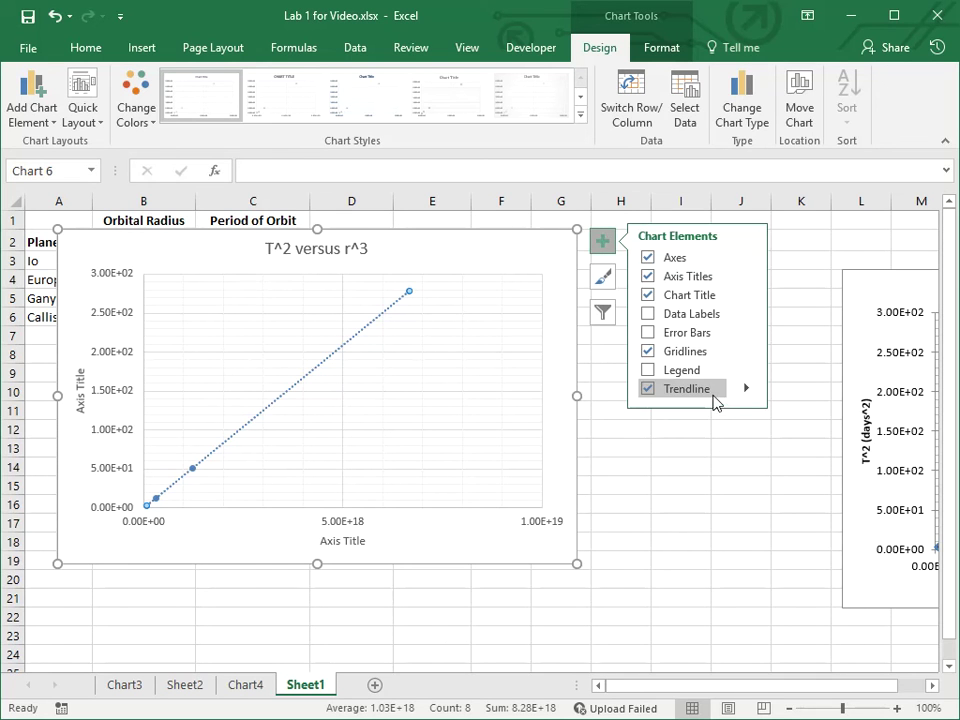
left_click(745, 389)
left_click(802, 478)
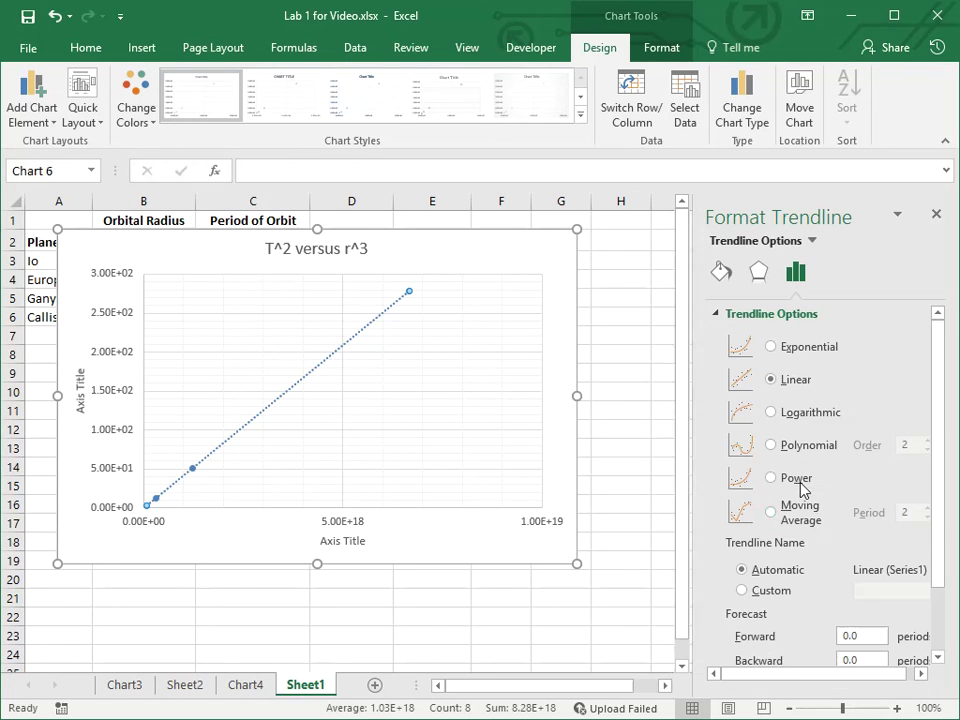
left_click_drag(936, 560, 936, 634)
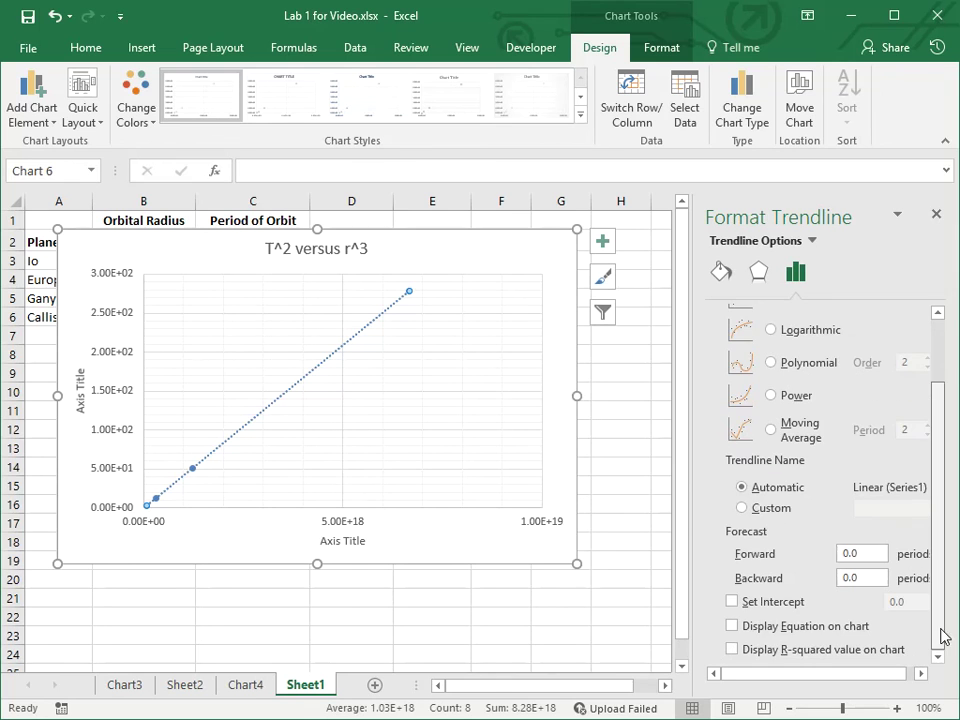
left_click(733, 627)
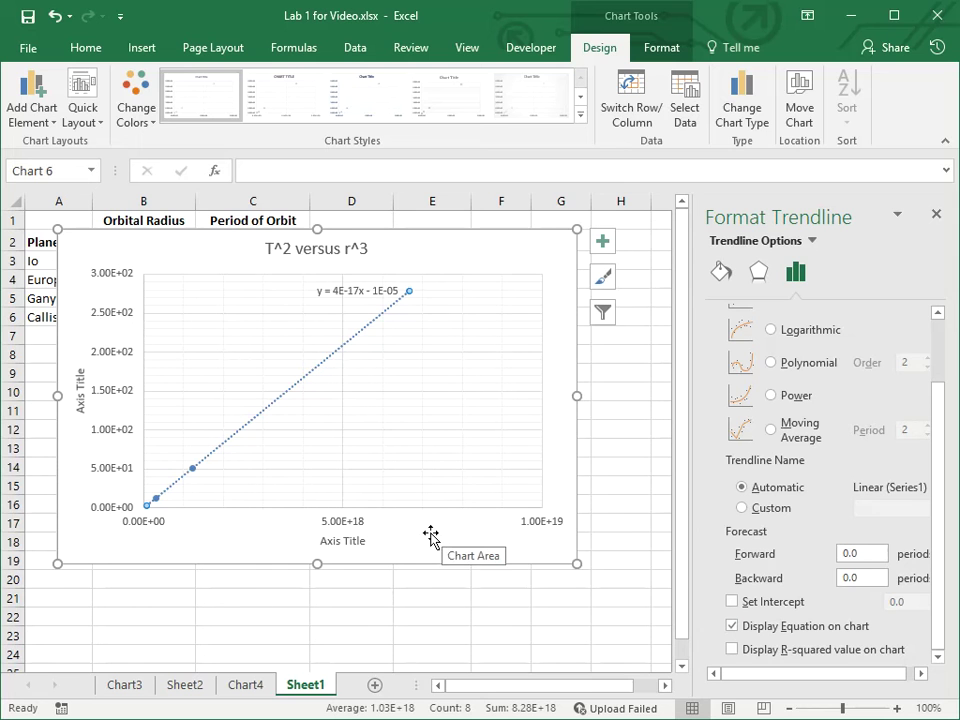
Move the chart down below the Ganymede row and shift the trendline equation label slightly away from the Callisto data point
left_click_drag(412, 253, 444, 326)
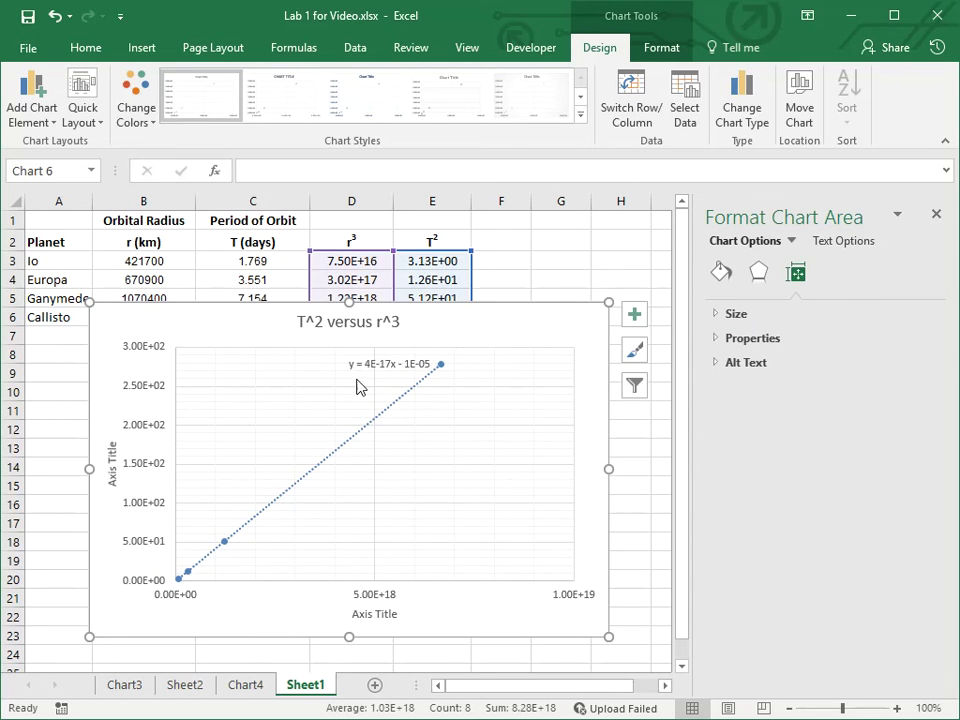
left_click(388, 368)
left_click_drag(398, 372, 372, 379)
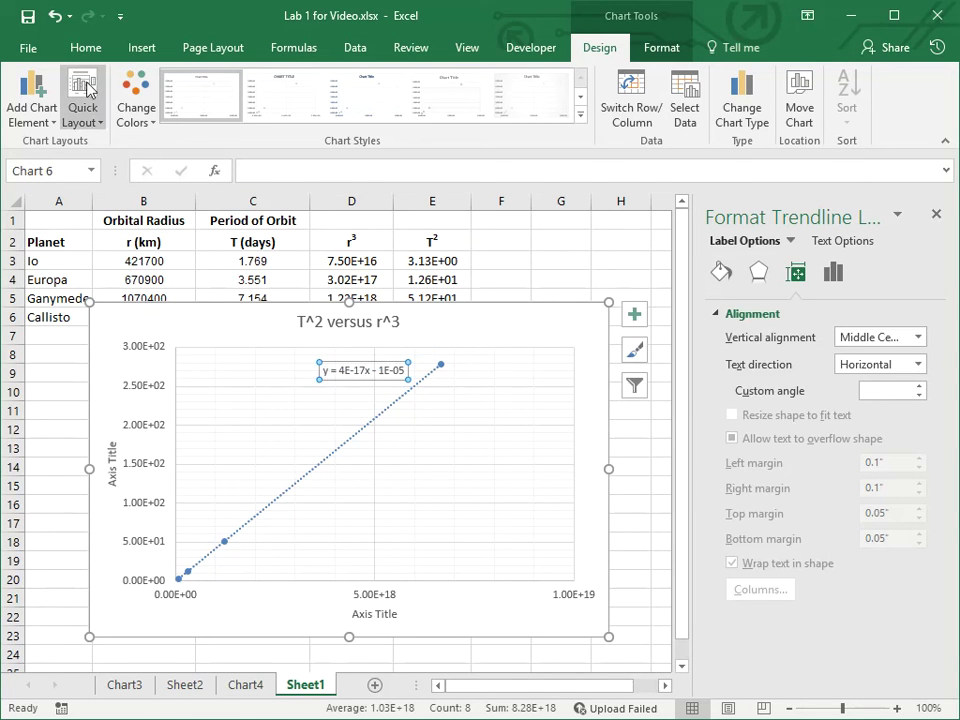
left_click(32, 50)
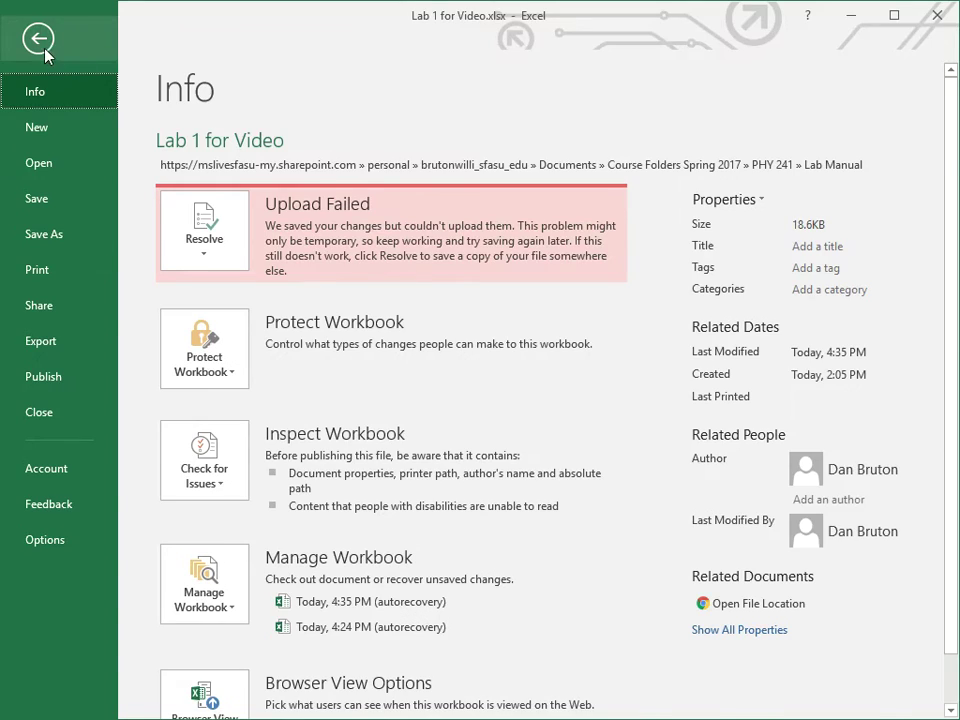
Enlarge the trendline equation label's text on the T^2 versus r^3 chart to 12 pt
left_click(44, 48)
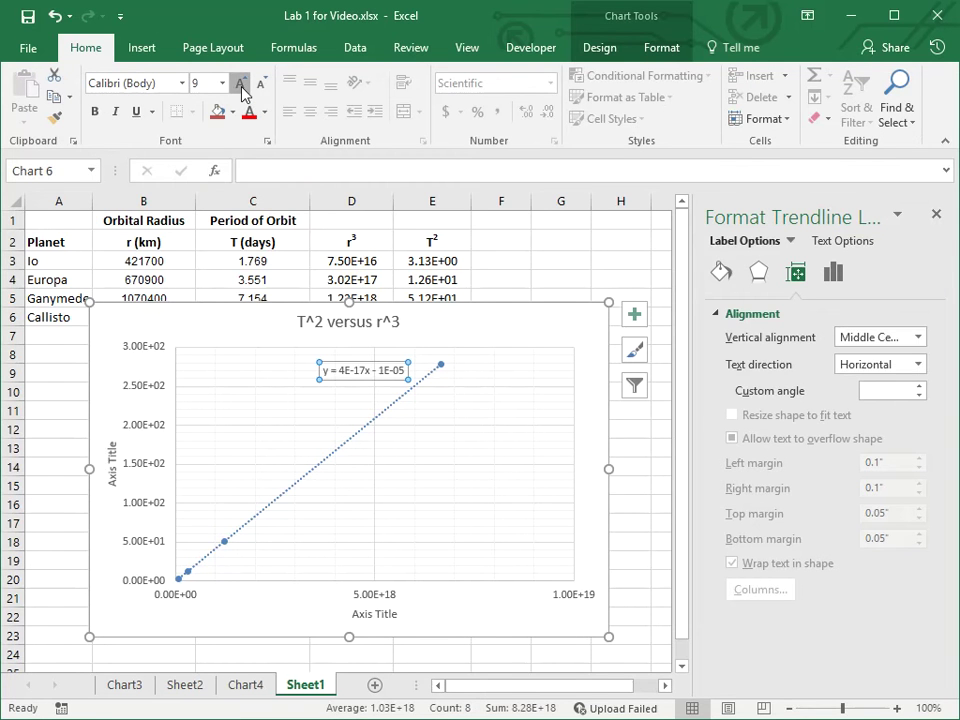
left_click(240, 83)
left_click(240, 83)
left_click(240, 83)
left_click(240, 83)
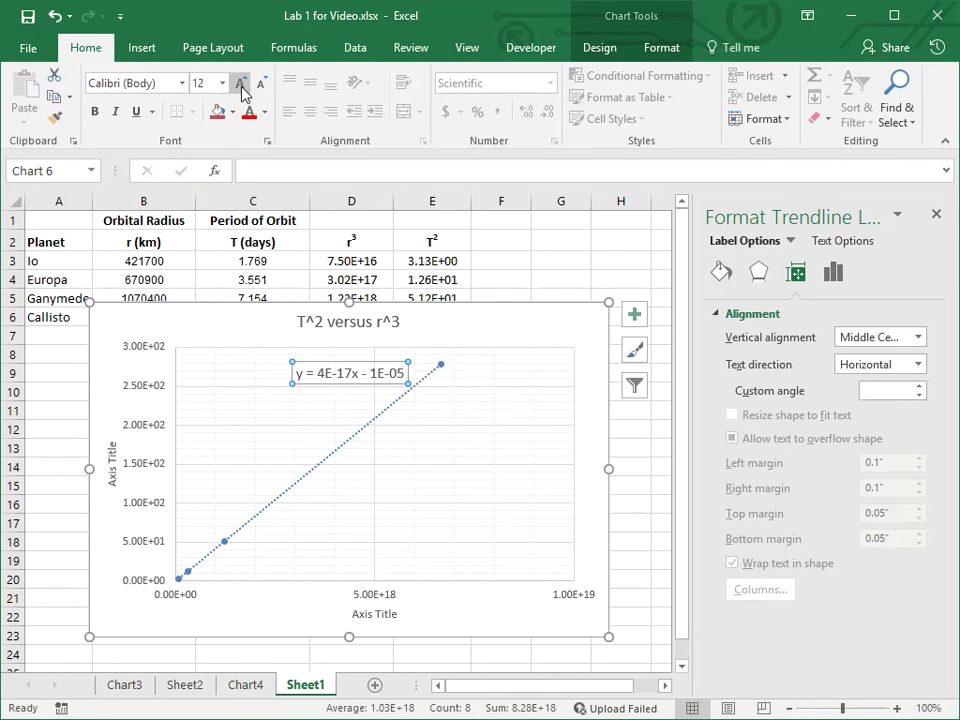
Replace the y in the trendline equation label with the T² heading copied from cell E2
left_click_drag(303, 376, 103, 396)
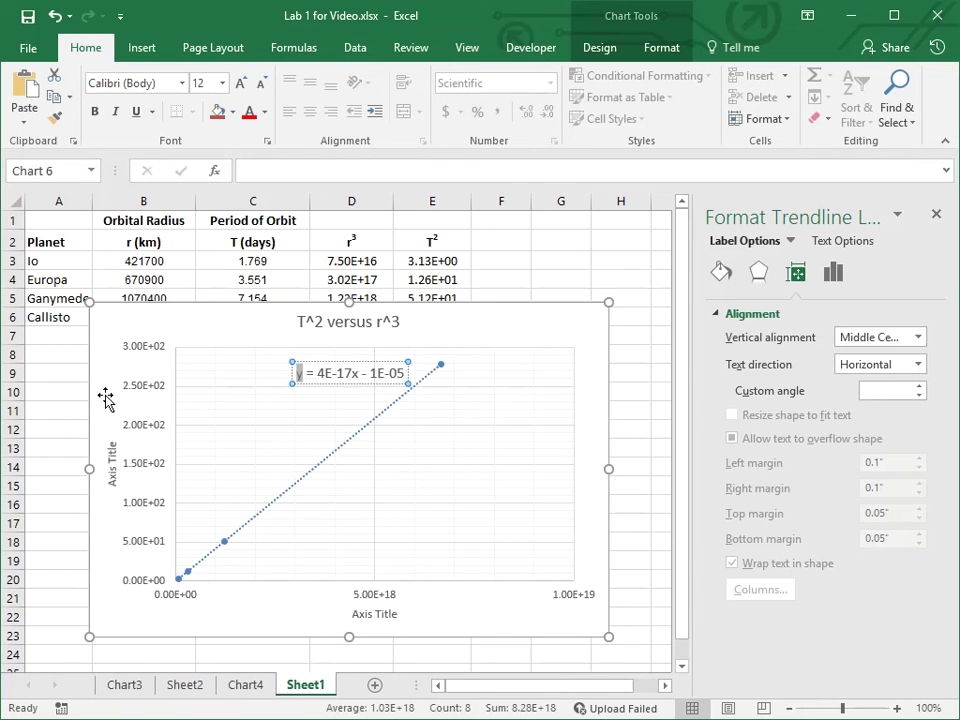
left_click(437, 240)
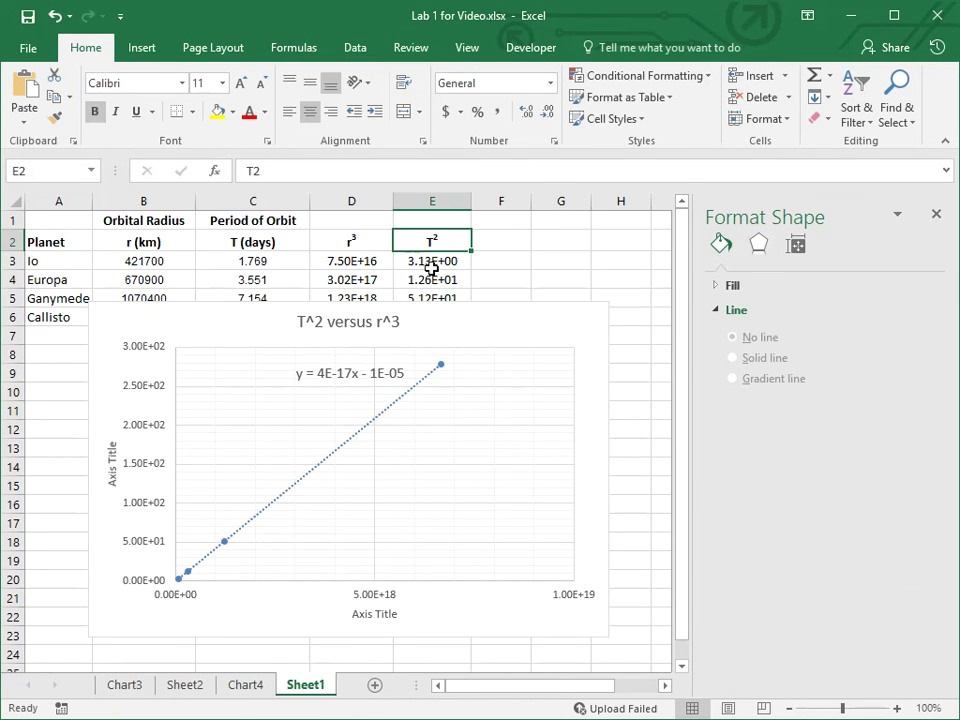
key("ctrl+c")
left_click(303, 375)
key("BackSpace")
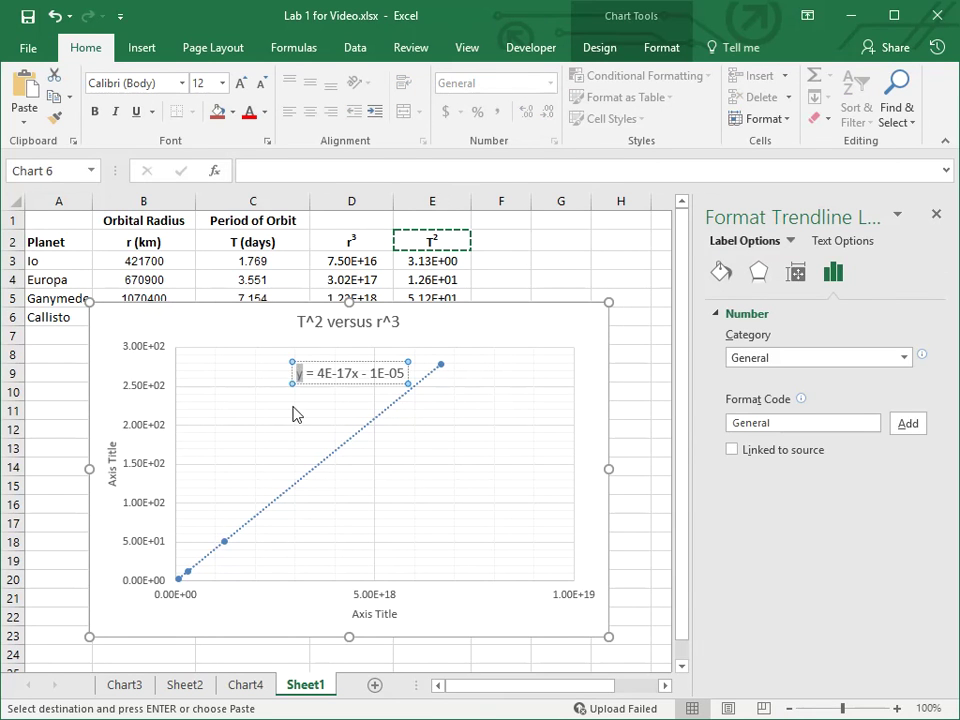
key("ctrl+v")
key("BackSpace")
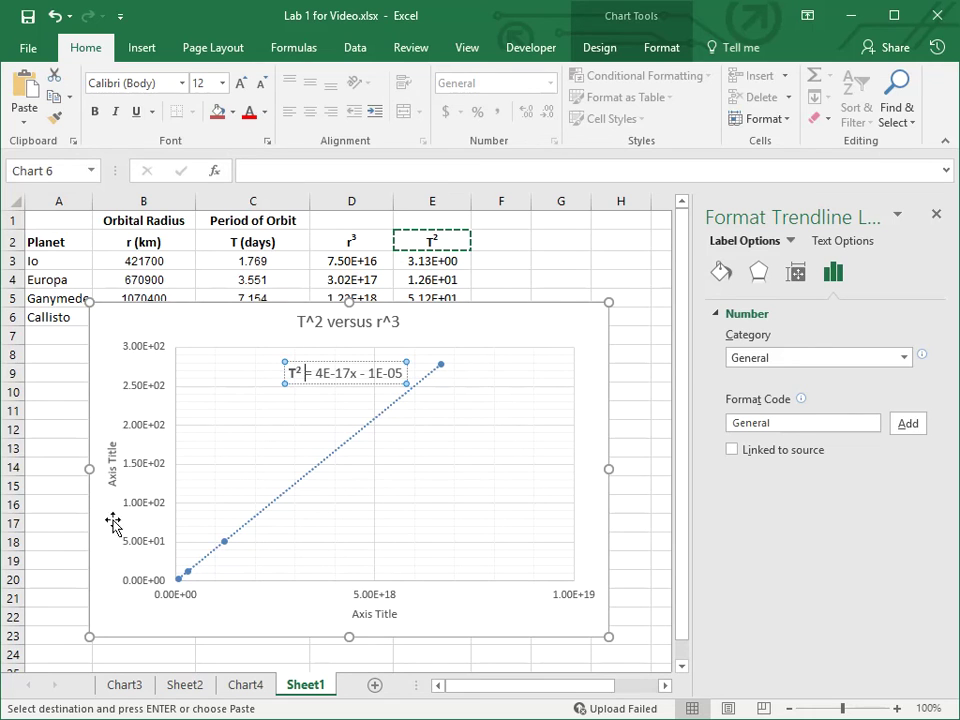
Replace the vertical axis title's placeholder text with the copied T² heading
left_click(117, 478)
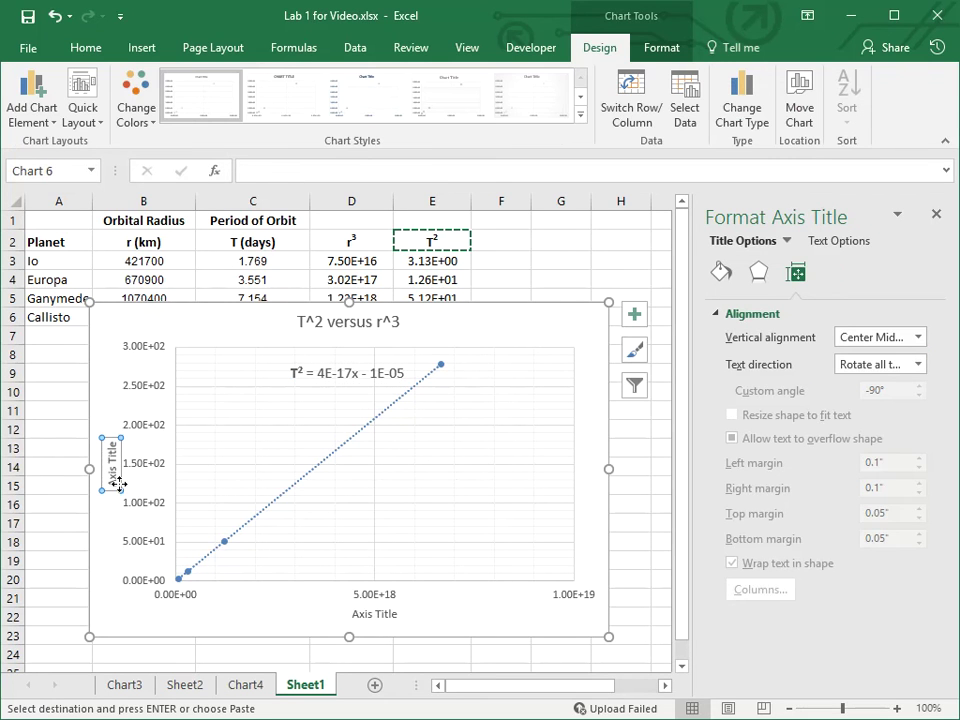
key("ctrl+v")
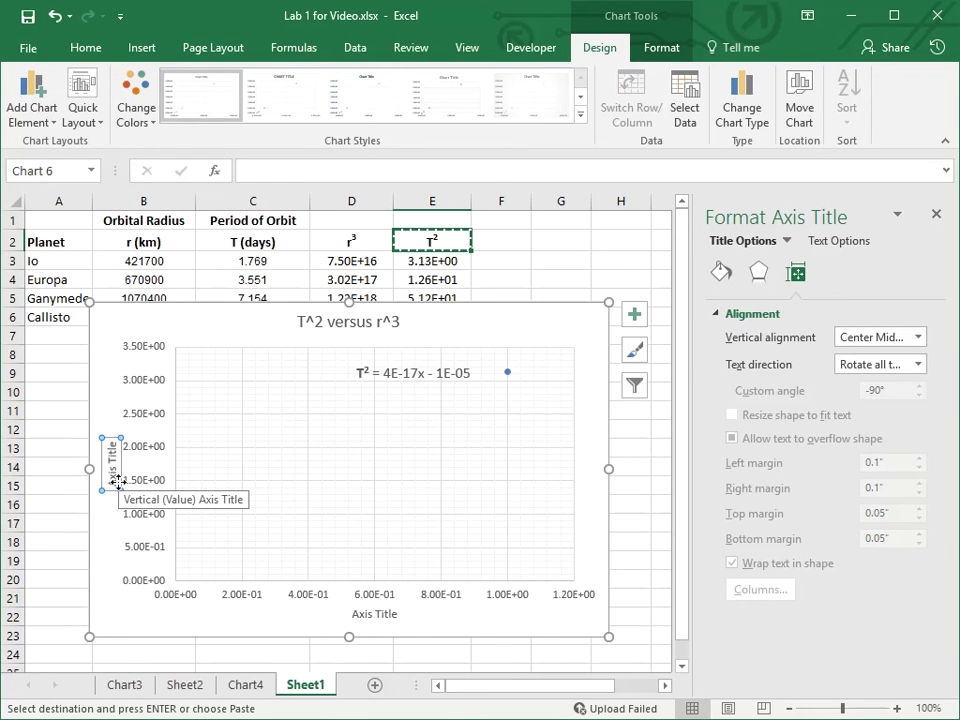
triple_click(112, 476)
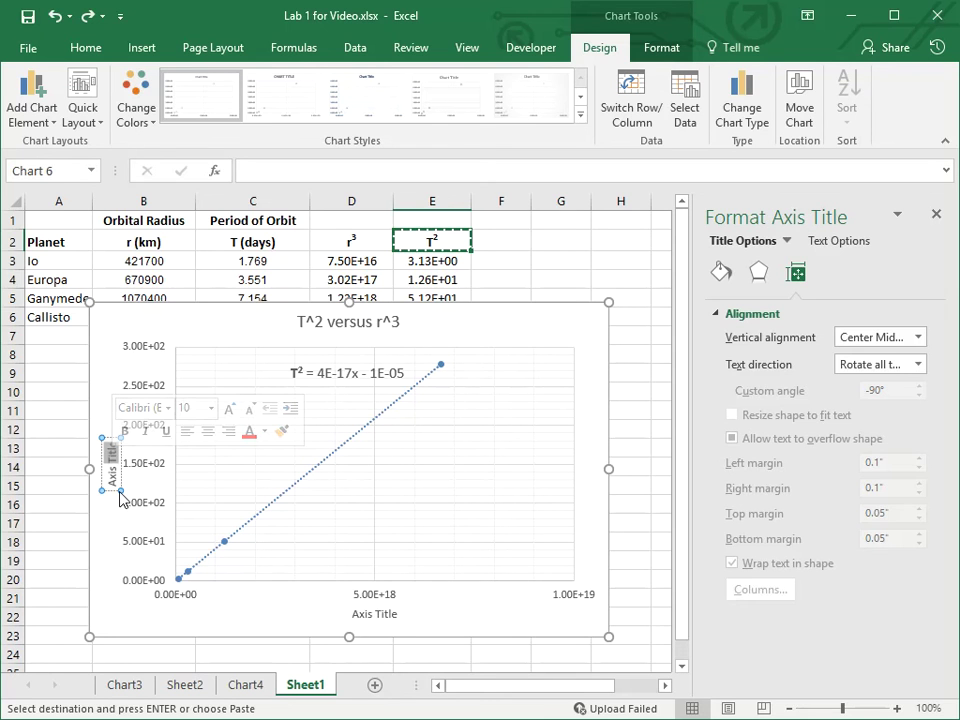
key("ctrl+a")
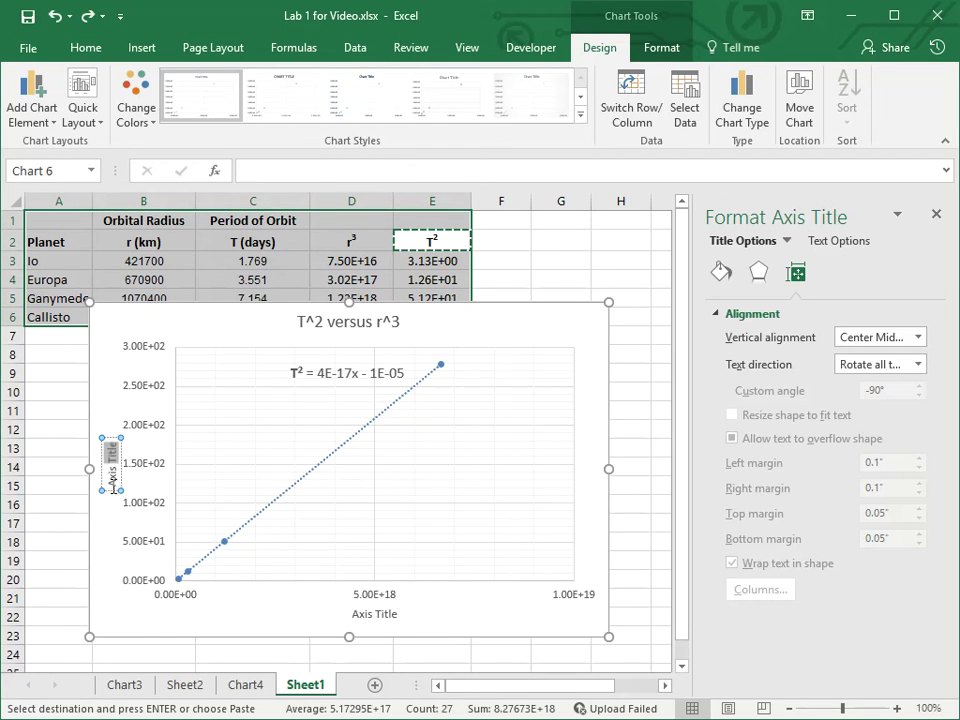
left_click(112, 487)
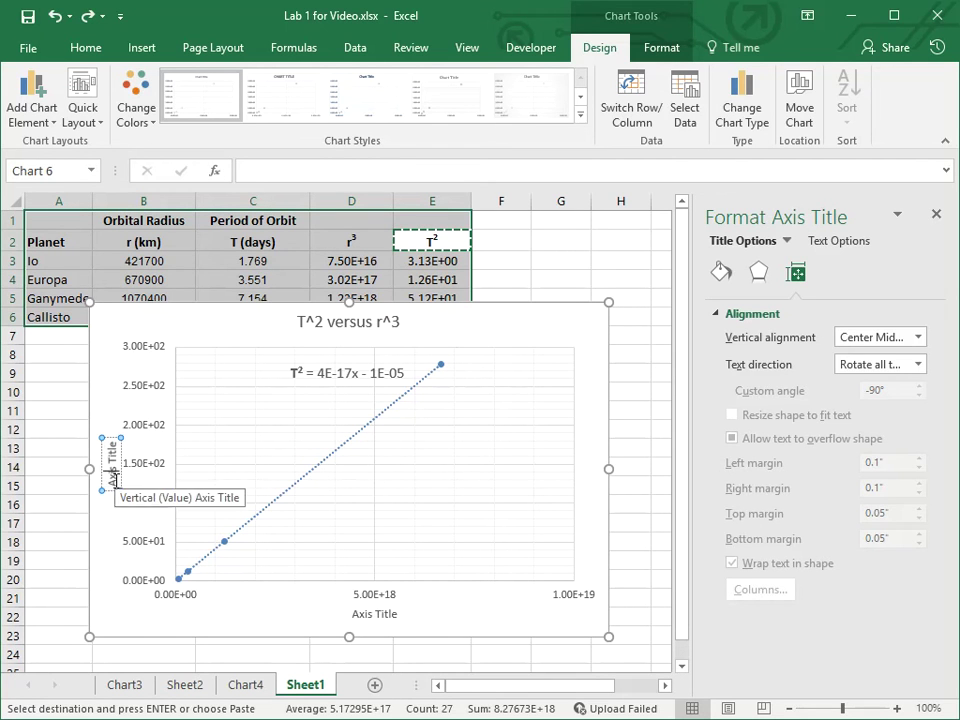
triple_click(112, 462)
key("ctrl+v")
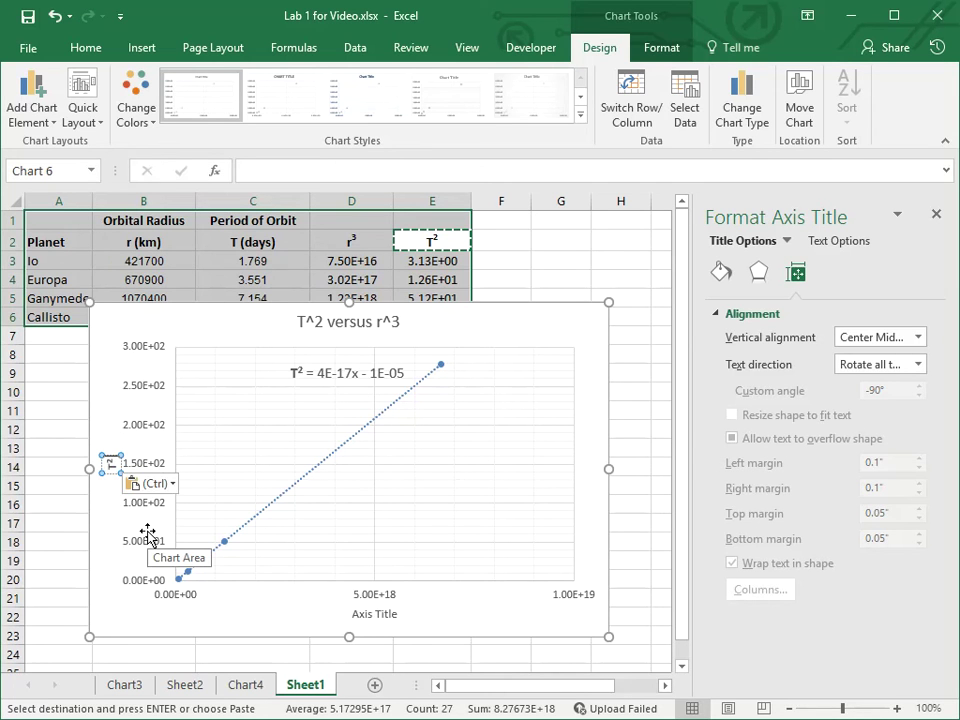
key("Escape")
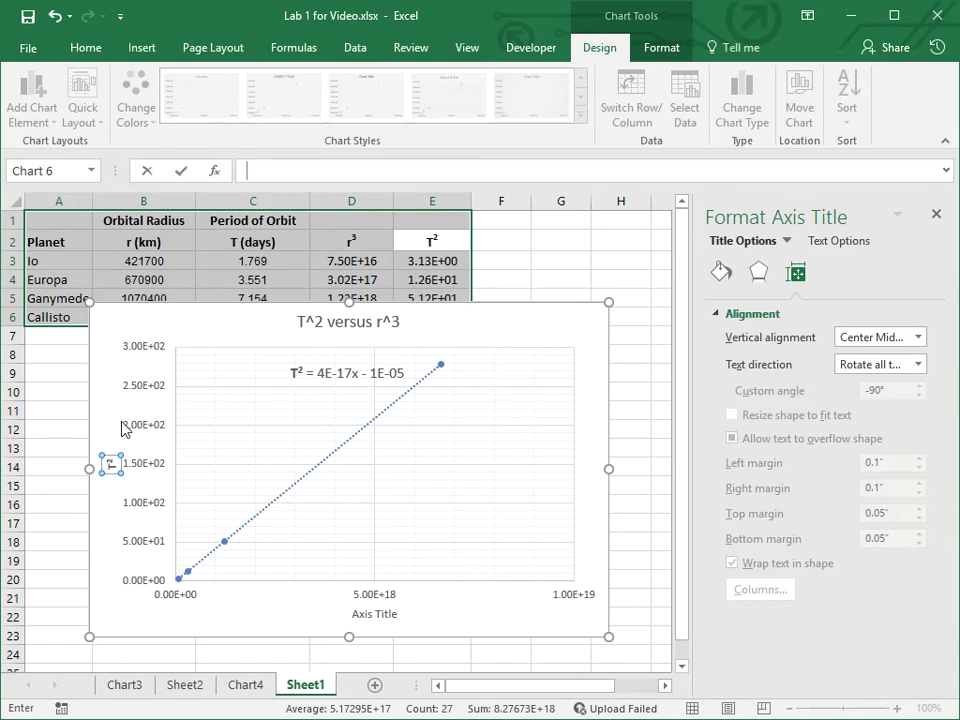
Append the unit "(days^2)" after T² in the vertical axis title
left_click(120, 422)
left_click(112, 464)
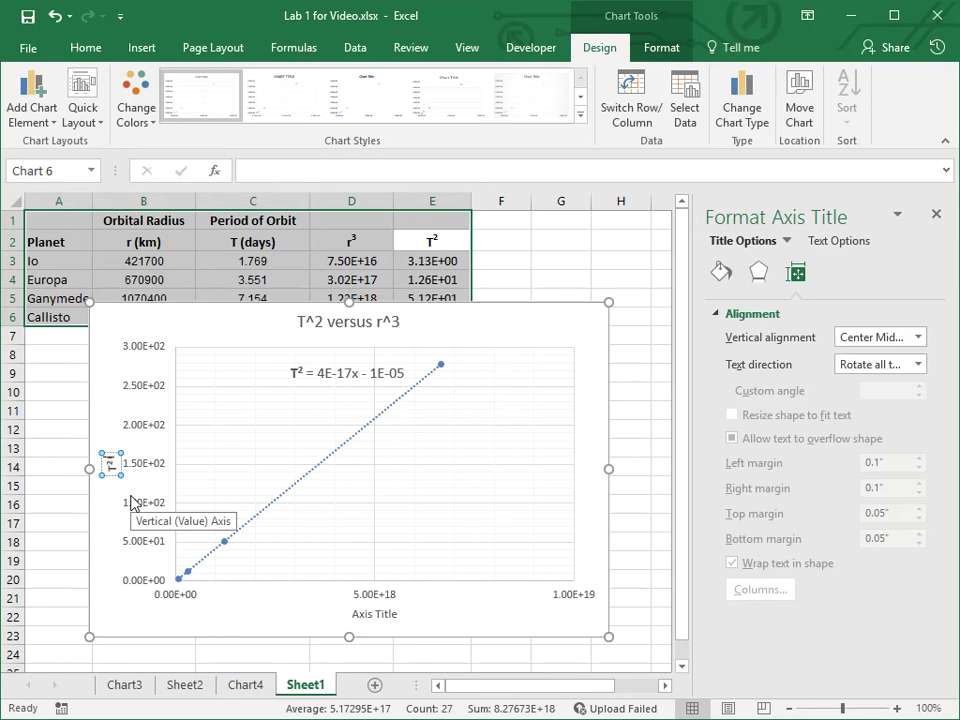
type("(days)")
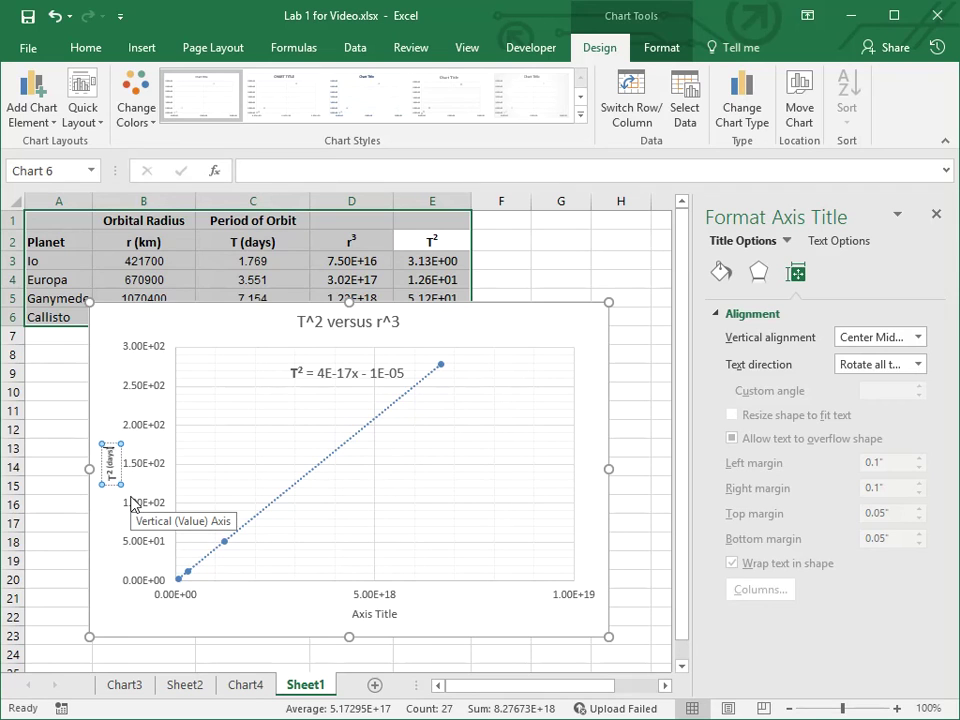
type("^2")
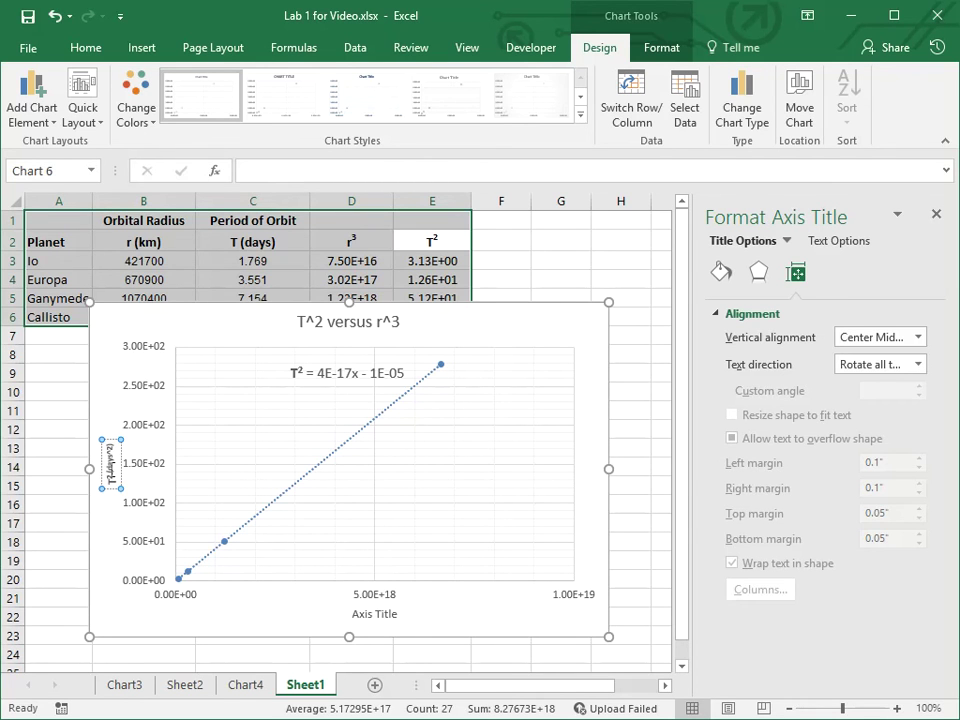
Remove the superscript formatting from the "(days^2)" part of the vertical axis title
left_click(114, 470)
left_click_drag(110, 474, 112, 435)
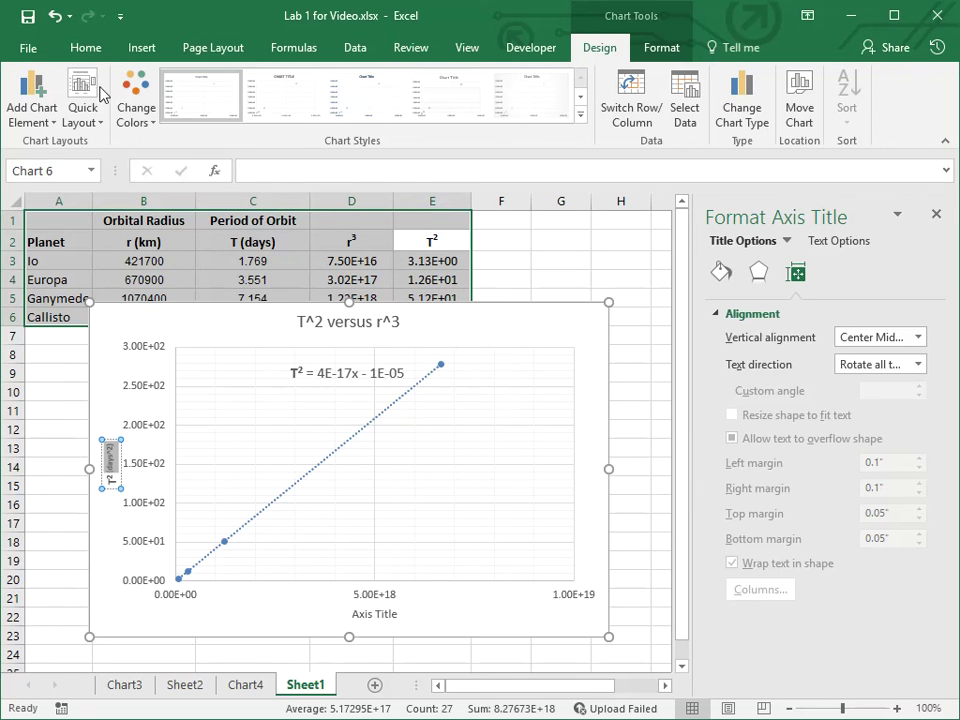
left_click(85, 48)
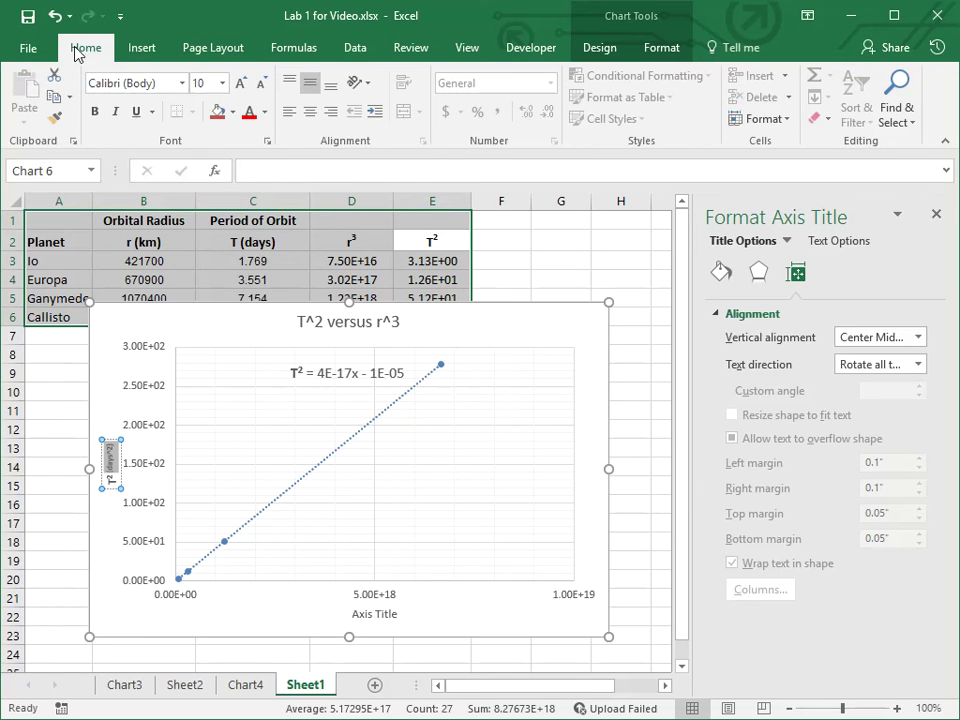
left_click(268, 145)
left_click(281, 422)
left_click(282, 438)
left_click(282, 438)
left_click(570, 497)
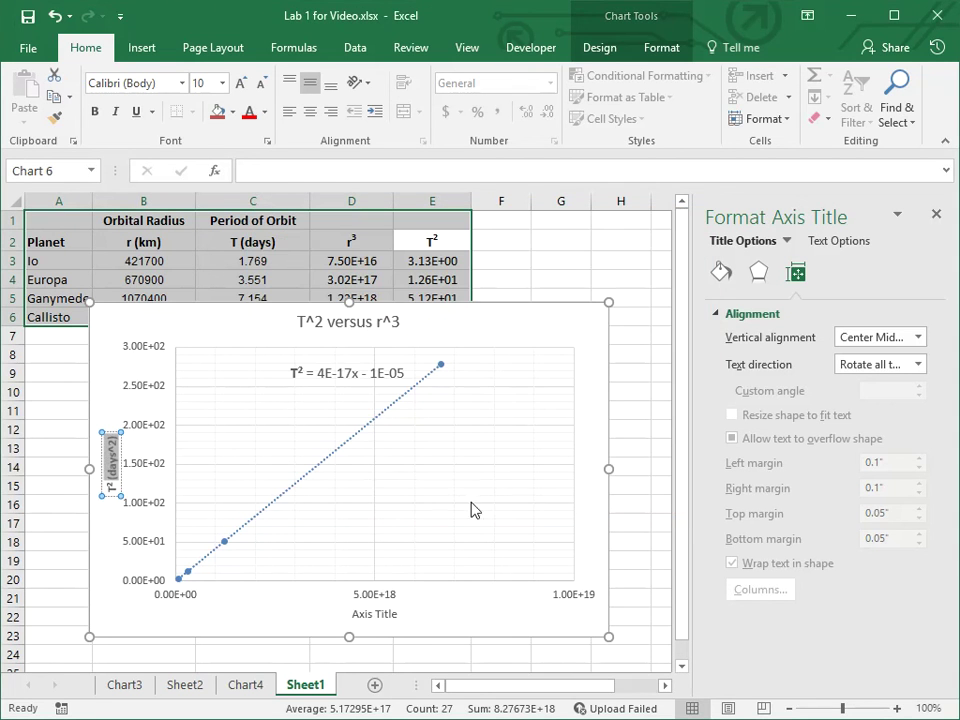
left_click(137, 550)
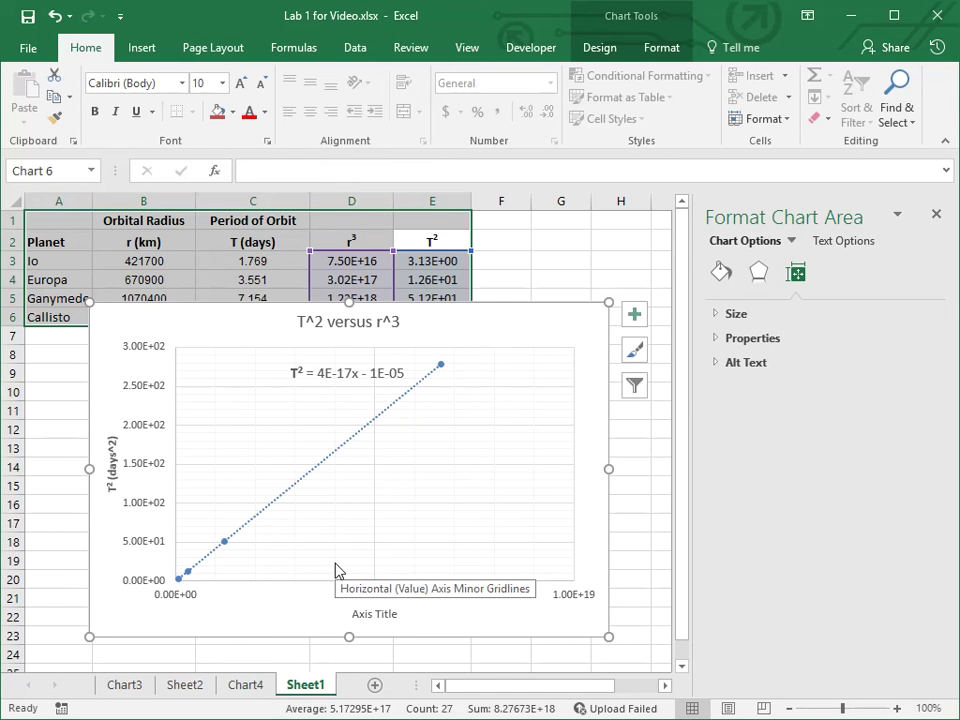
Replace the x in the trendline equation label with the r³ heading copied from cell D2
left_click(366, 246)
key("ctrl+c")
left_click(362, 373)
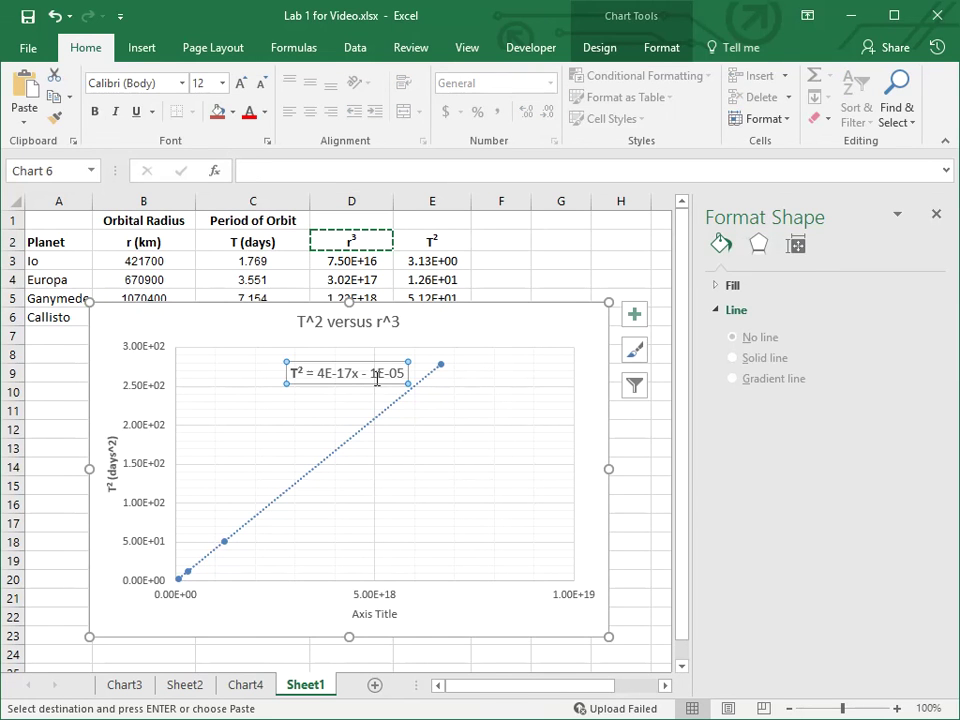
left_click(359, 372)
key("BackSpace")
key("ctrl+v")
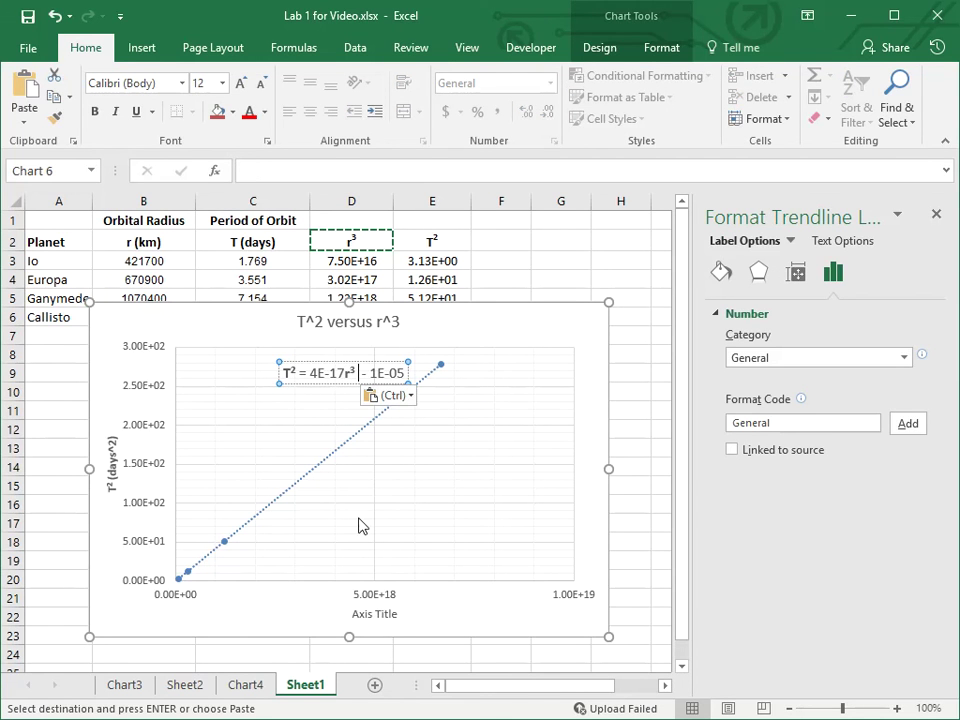
Set the horizontal axis title to "r³ (km^3)" using the copied r³ heading
left_click(384, 618)
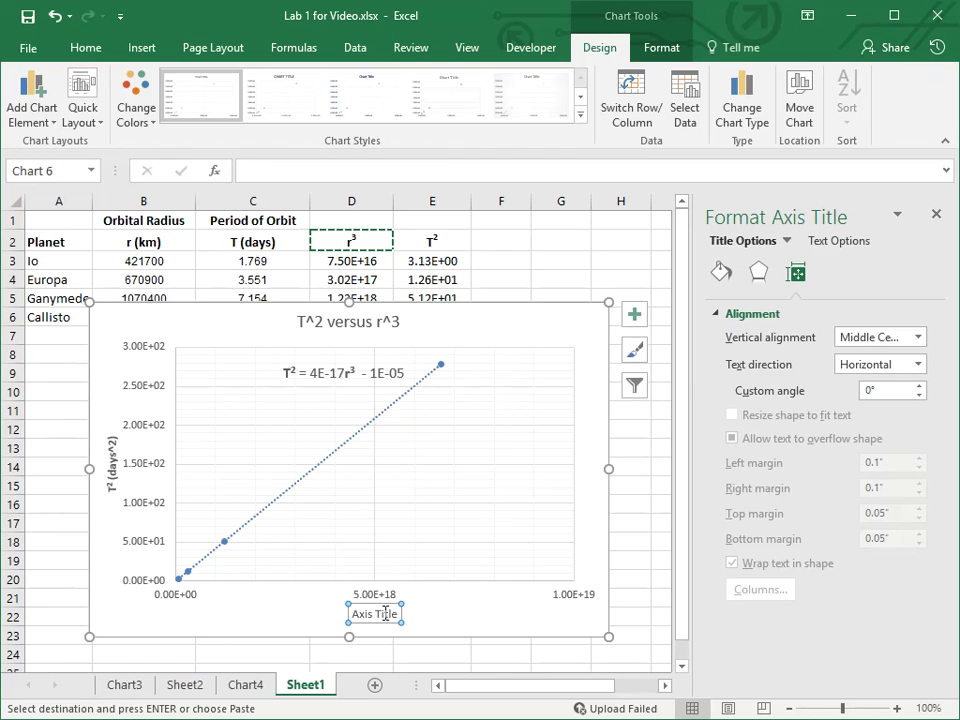
triple_click(390, 614)
key("ctrl+v")
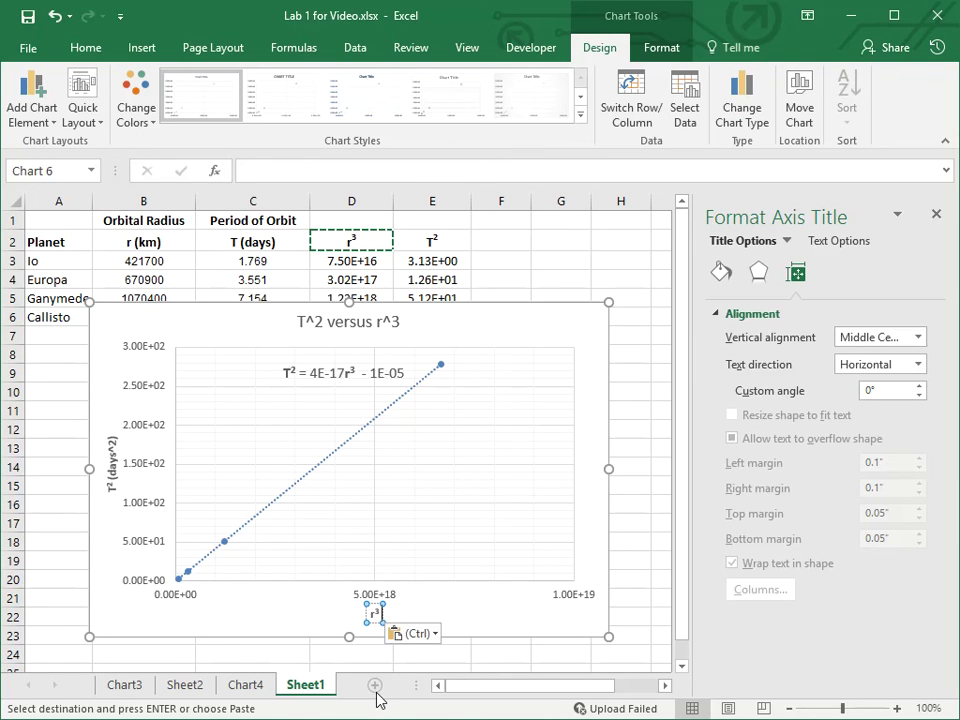
type("(km")
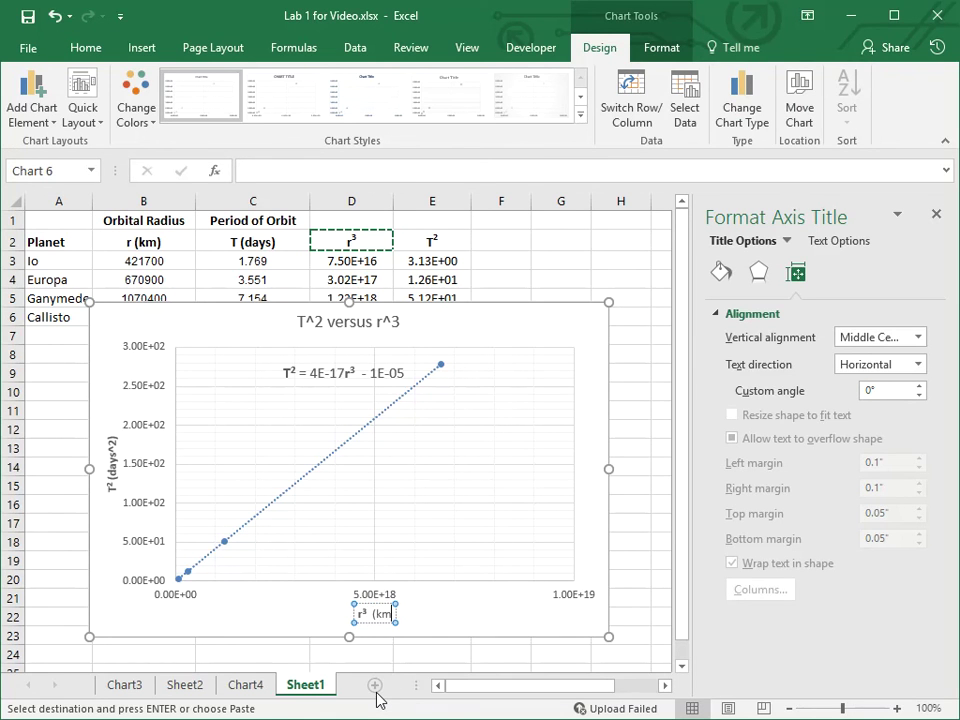
type("^3)")
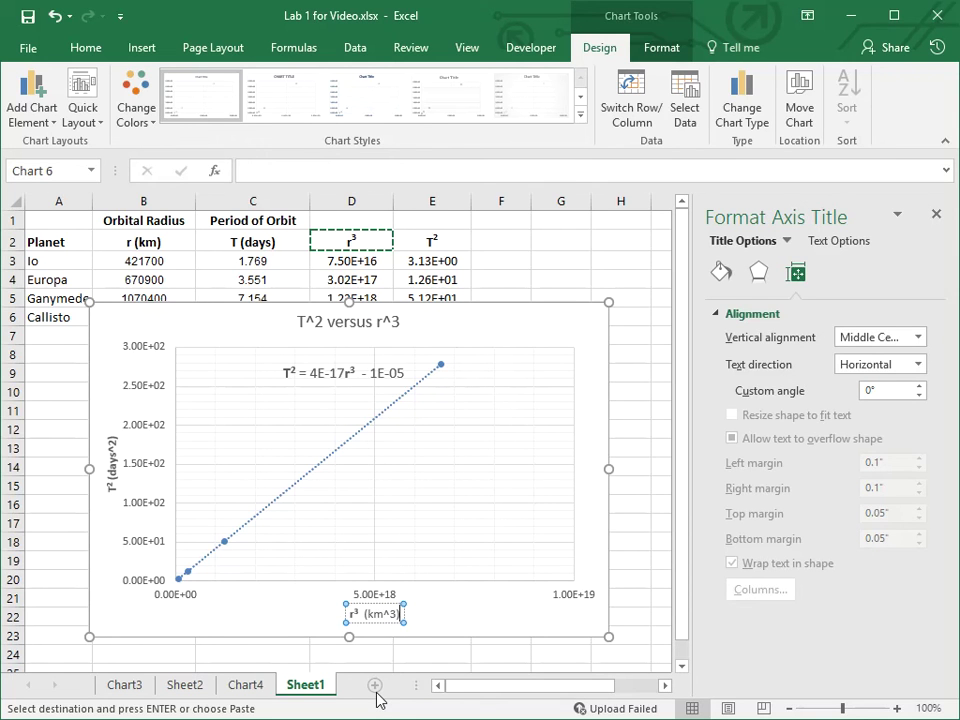
left_click(300, 606)
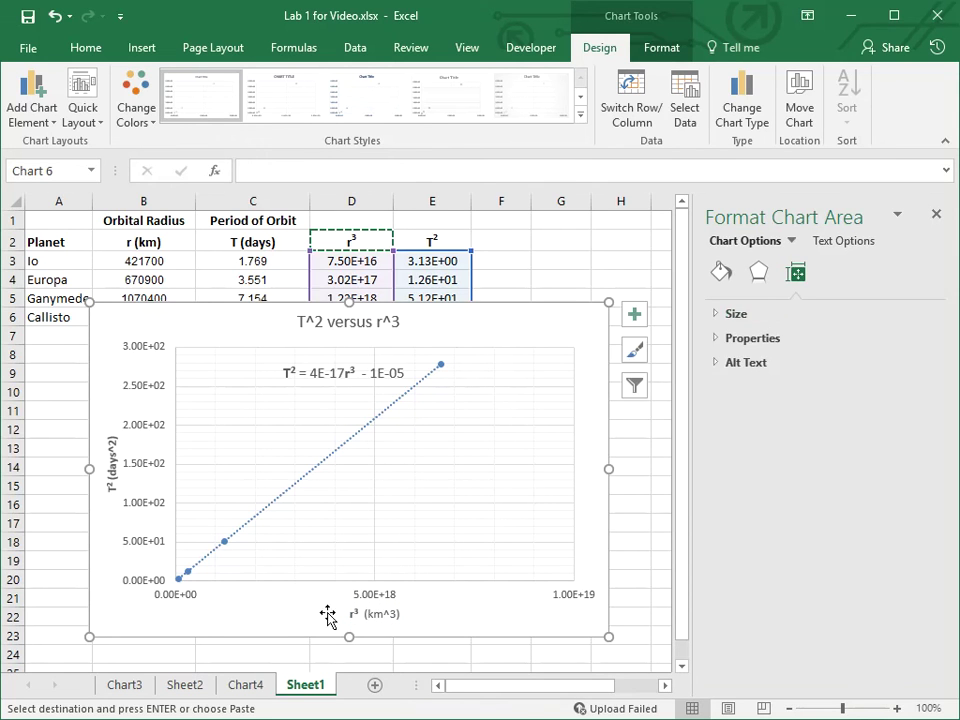
Try to apply the Scientific number format with 2 decimal places to the trendline equation label
left_click(330, 380)
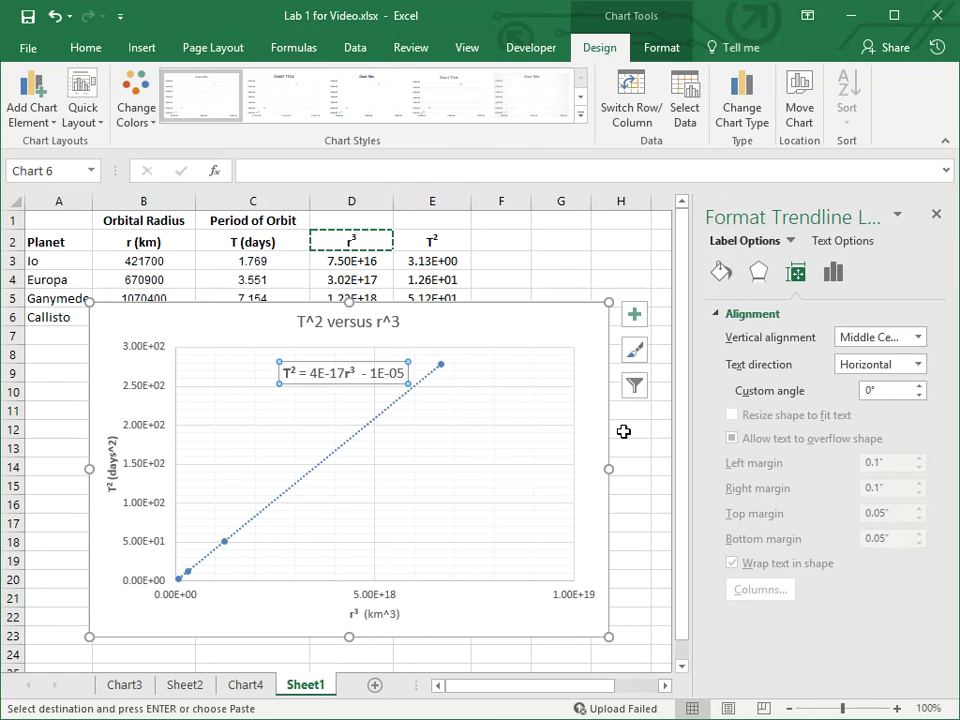
right_click(355, 383)
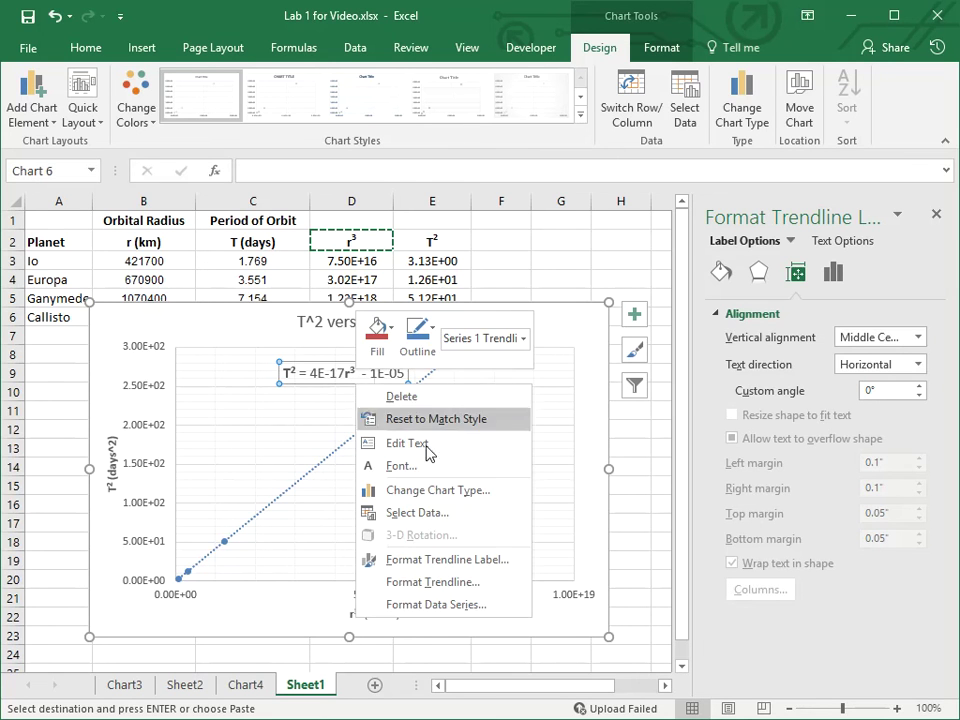
left_click(455, 561)
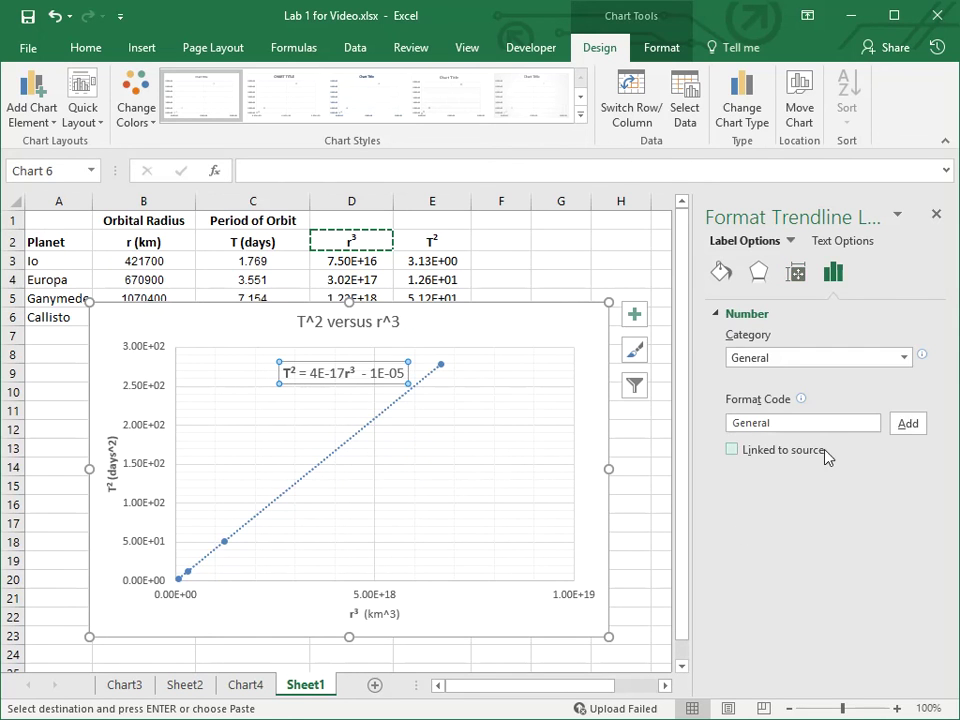
left_click(903, 360)
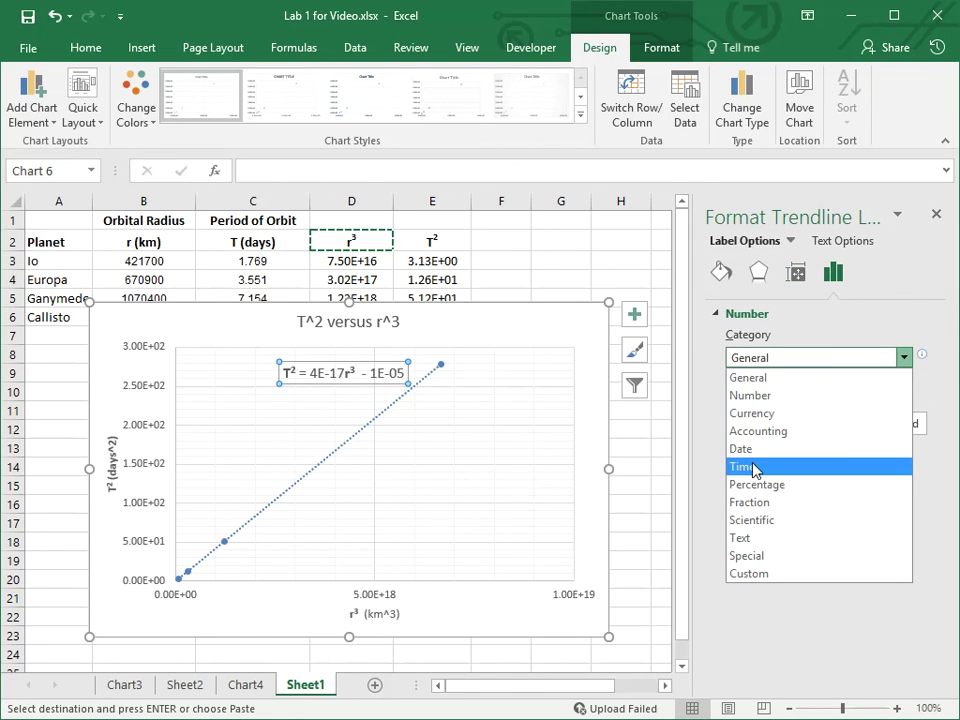
left_click(740, 521)
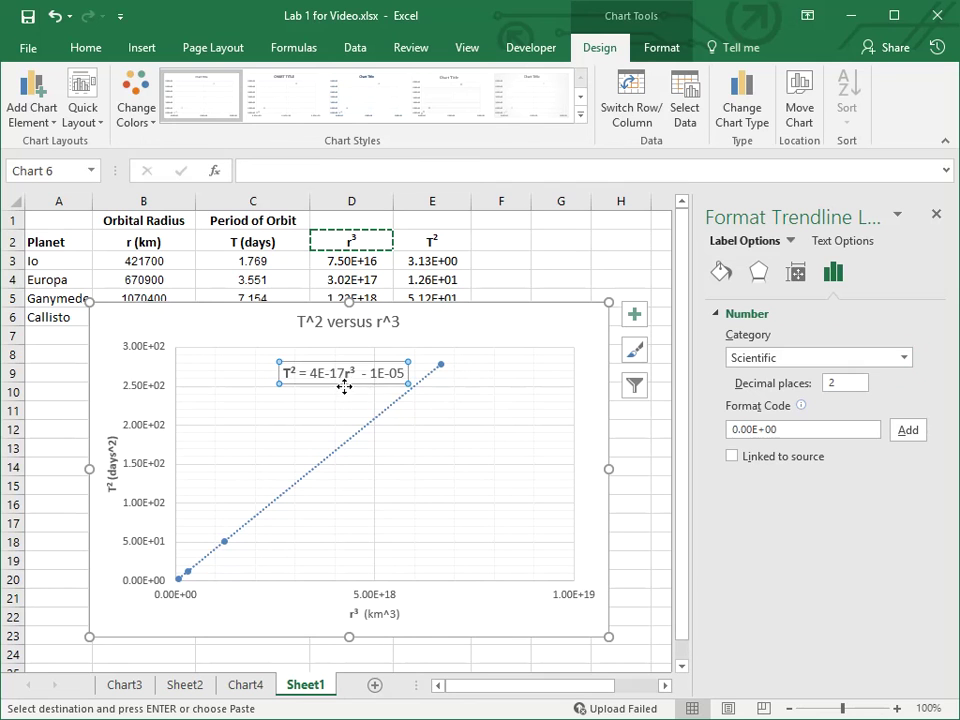
Remove the equation label and the trendline from the T^2 versus r^3 chart on Sheet1
left_click(555, 456)
left_click(418, 431)
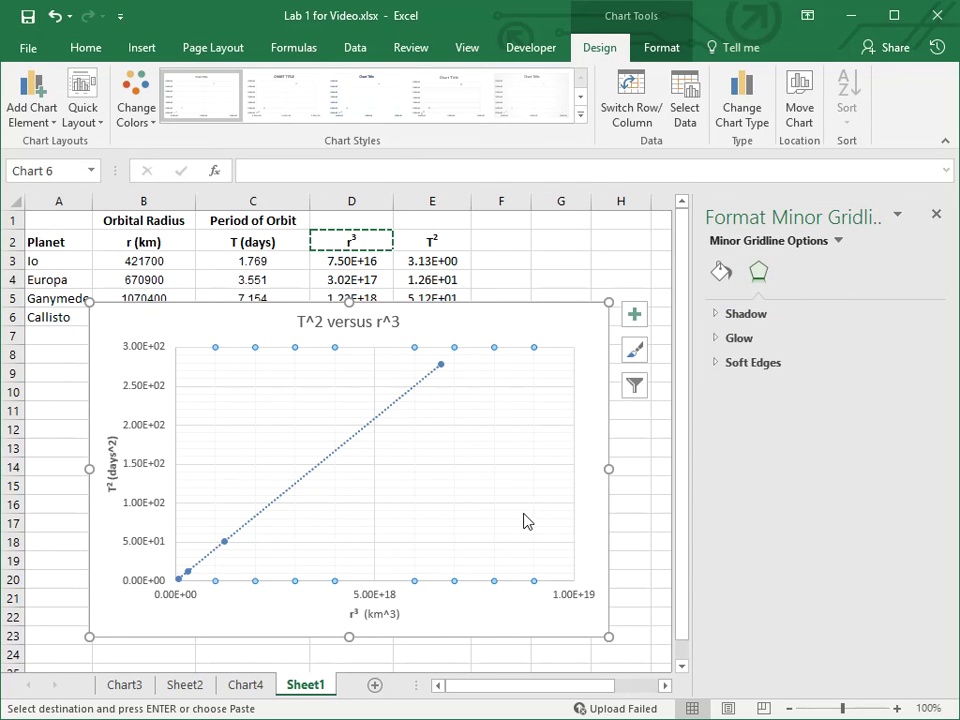
left_click(533, 340)
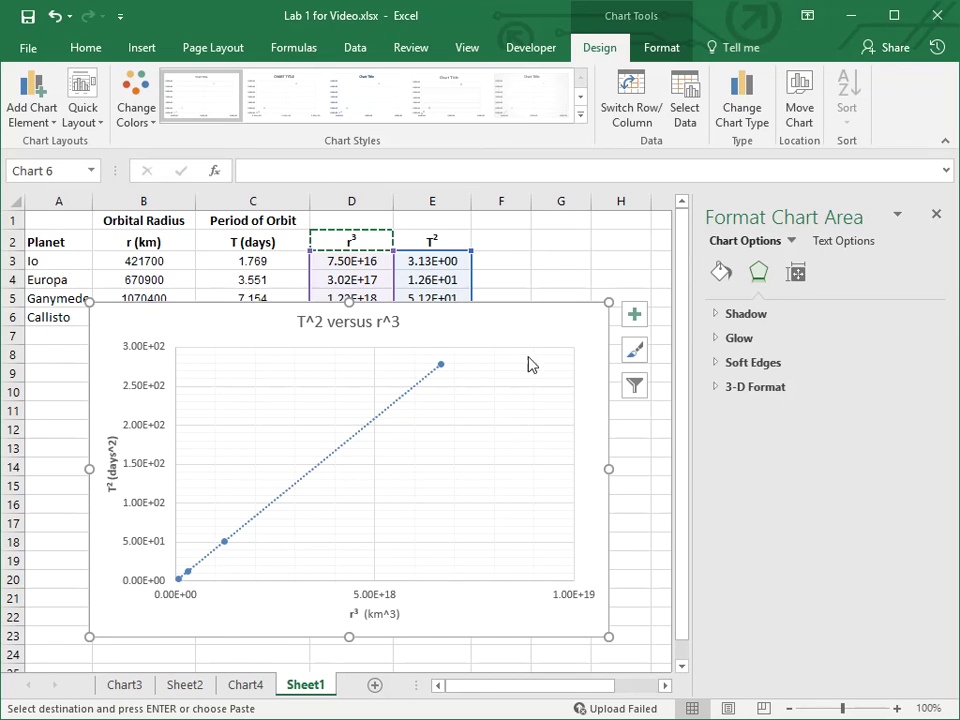
left_click(634, 314)
left_click(780, 463)
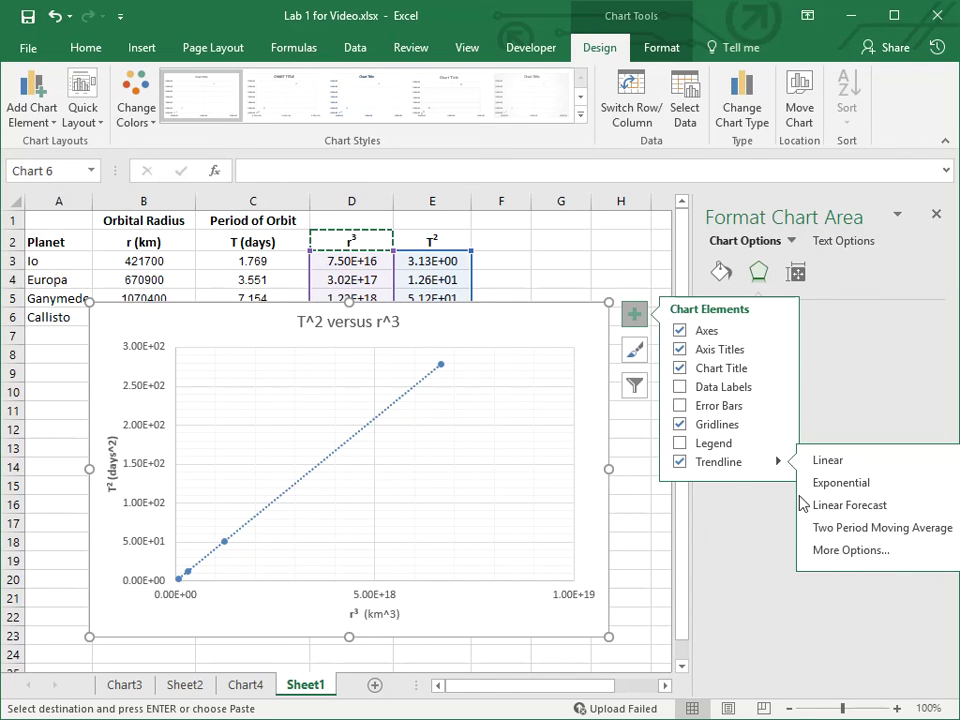
left_click(815, 549)
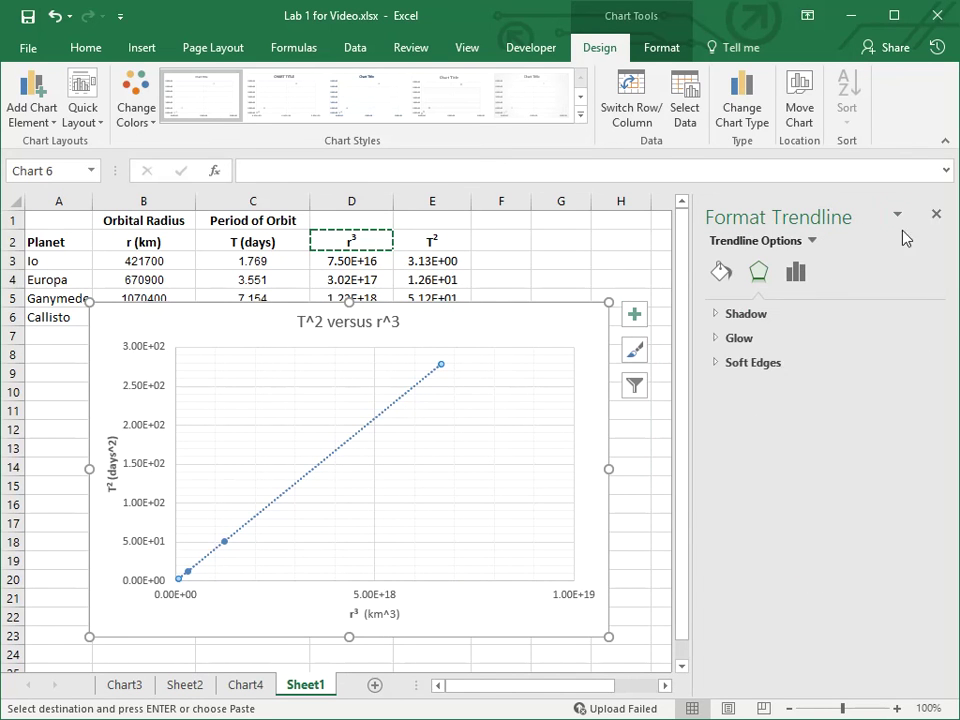
left_click(936, 214)
left_click(634, 314)
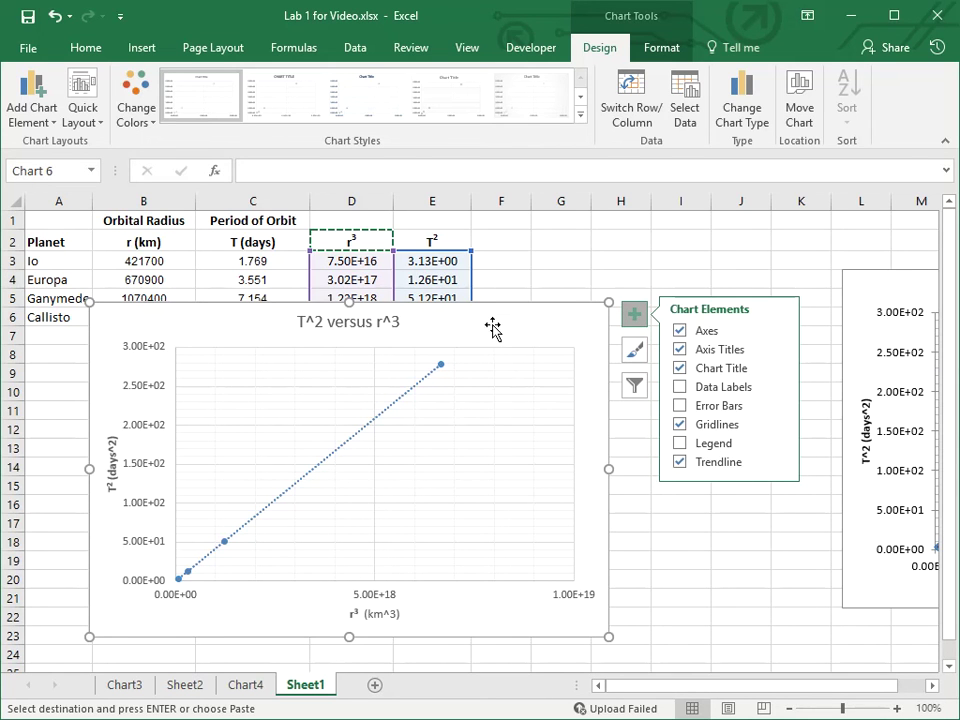
left_click(680, 462)
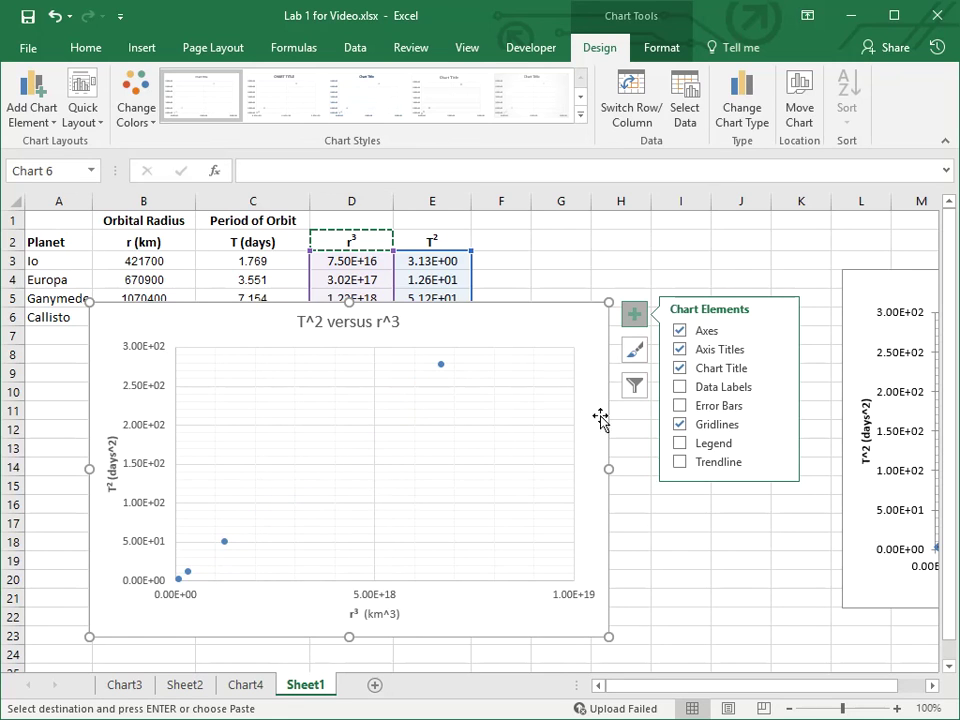
Move the T^2 versus r^3 chart from Sheet1 to its own new chart sheet
left_click_drag(505, 317, 475, 243)
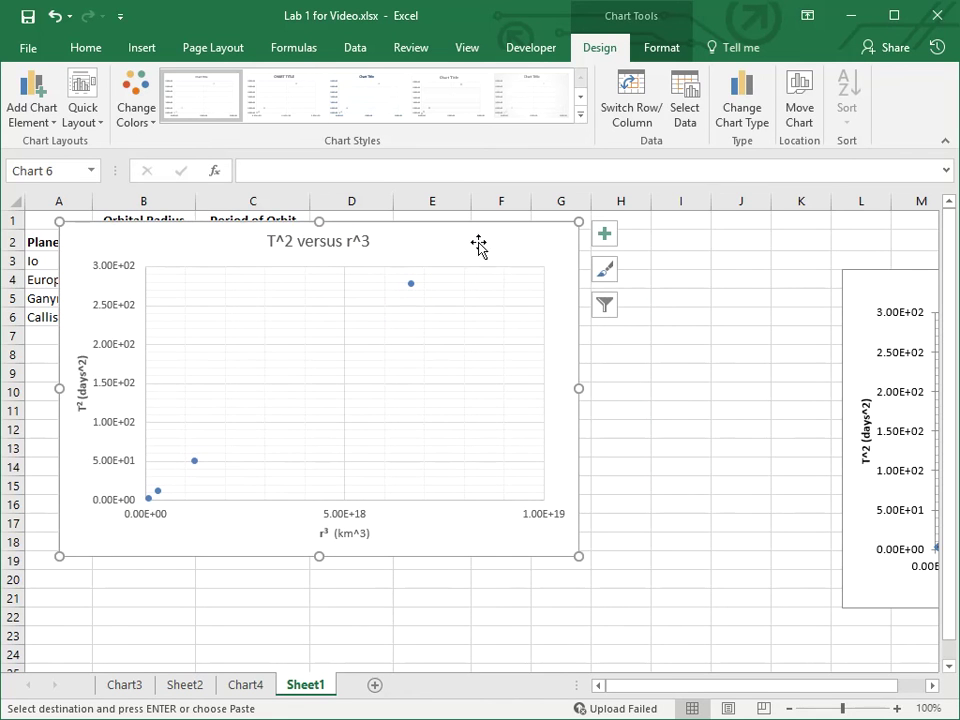
right_click(479, 247)
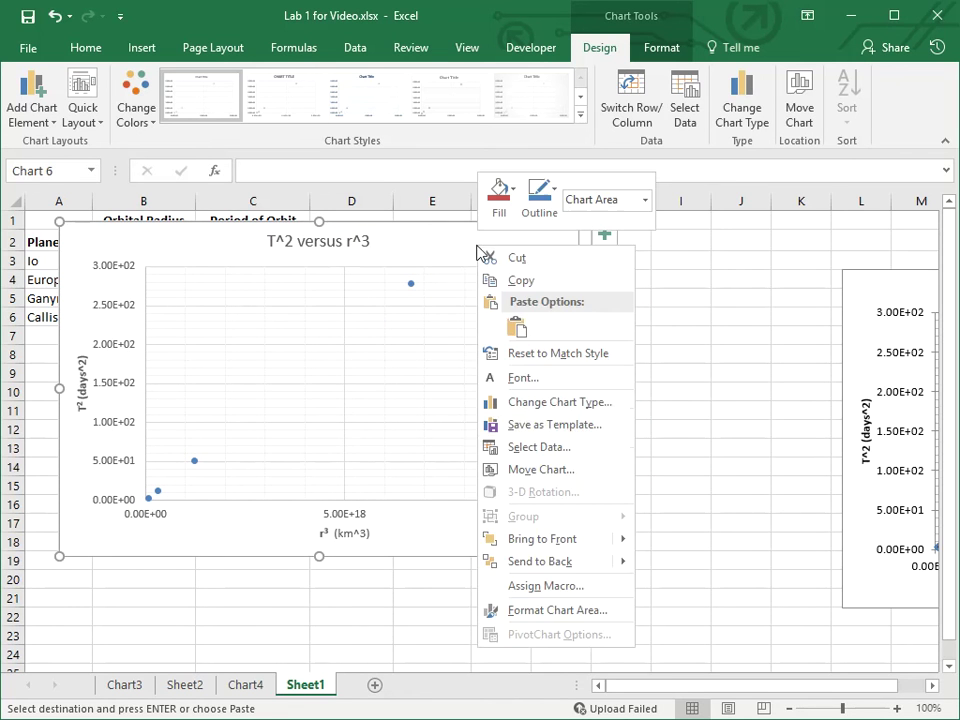
left_click(546, 470)
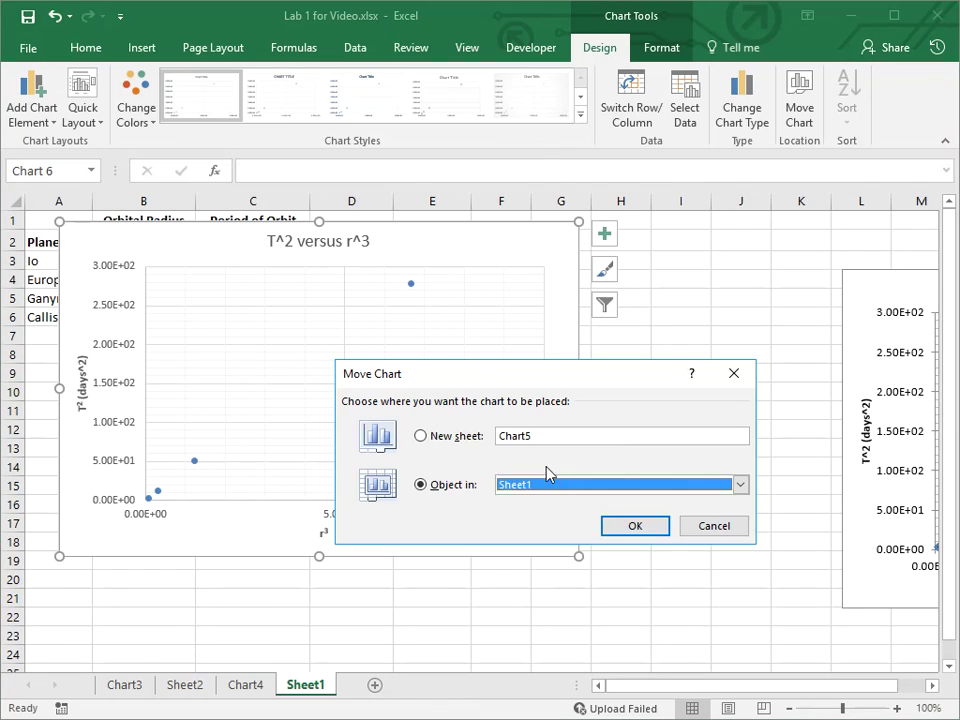
left_click(430, 438)
left_click(626, 528)
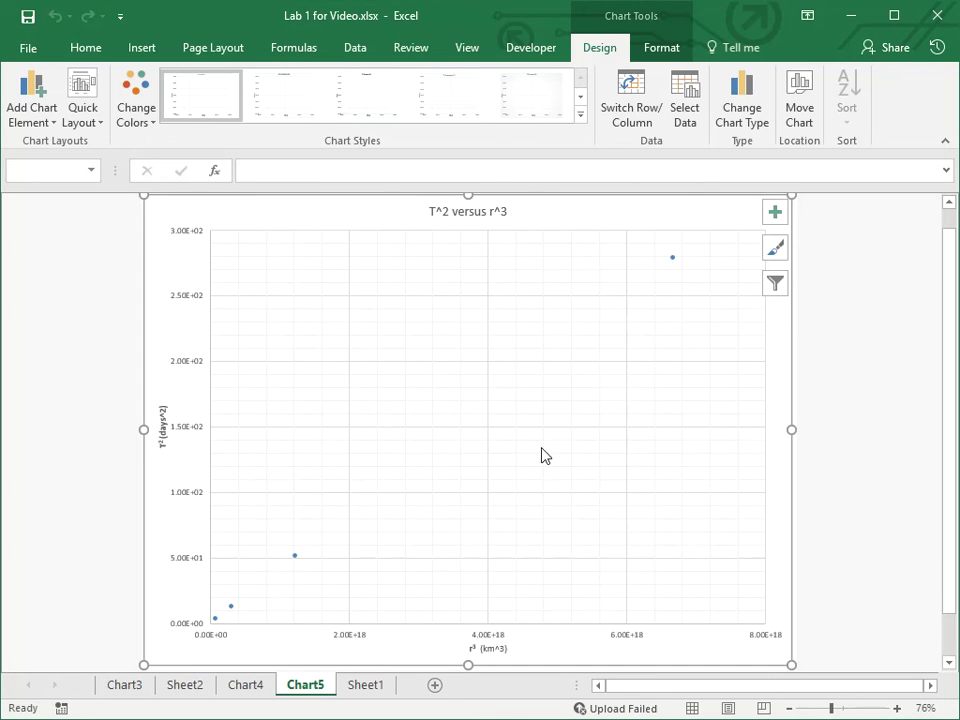
Add a linear trendline to the T^2 versus r^3 chart and display its equation on the chart
left_click(774, 212)
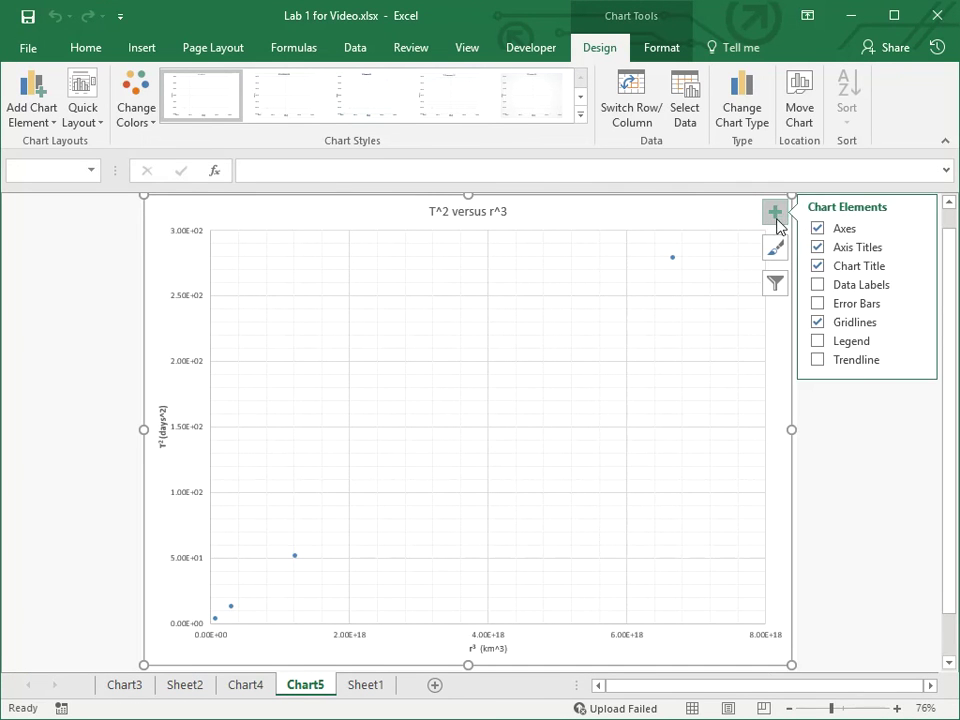
left_click(828, 362)
mouse_move(915, 360)
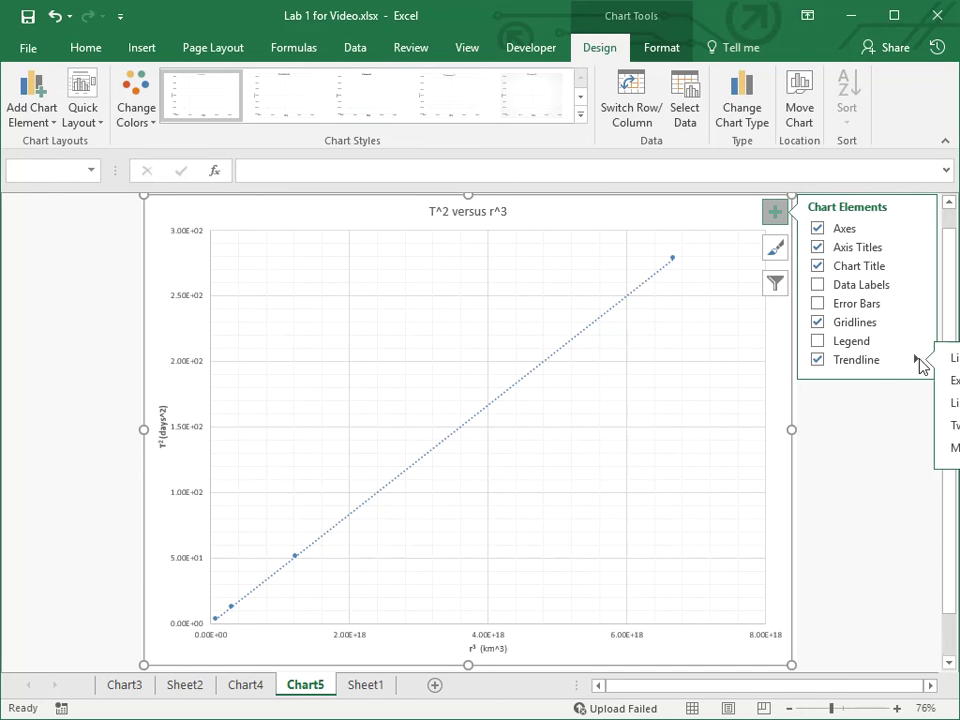
left_click(952, 446)
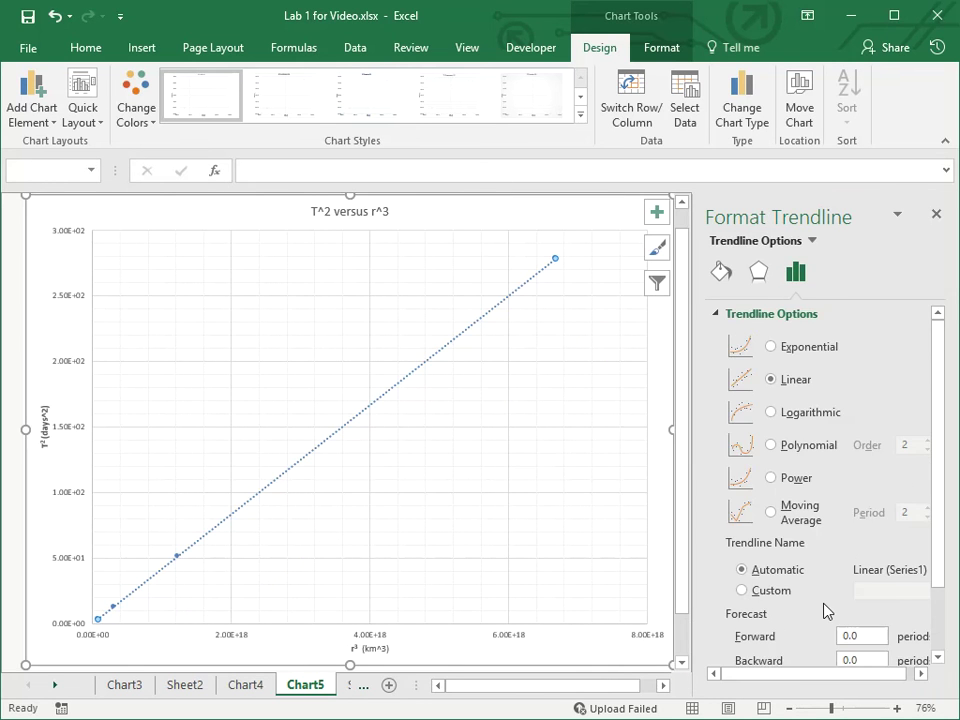
scroll(827, 610, "down", 3)
left_click(734, 626)
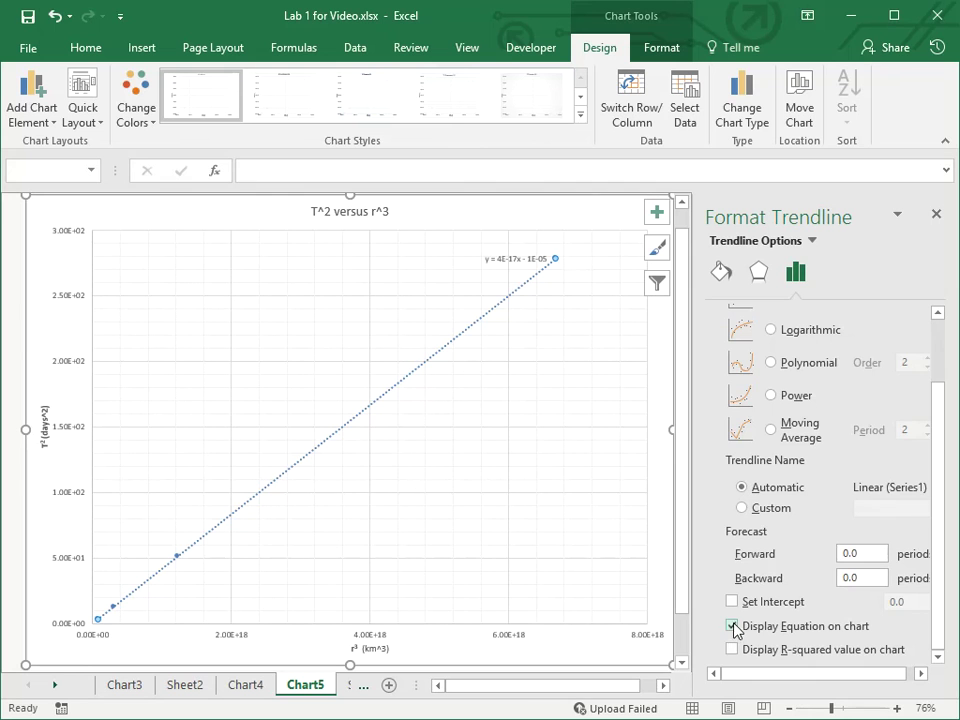
Apply the Scientific number format with 2 decimal places to the trendline equation label
left_click(512, 266)
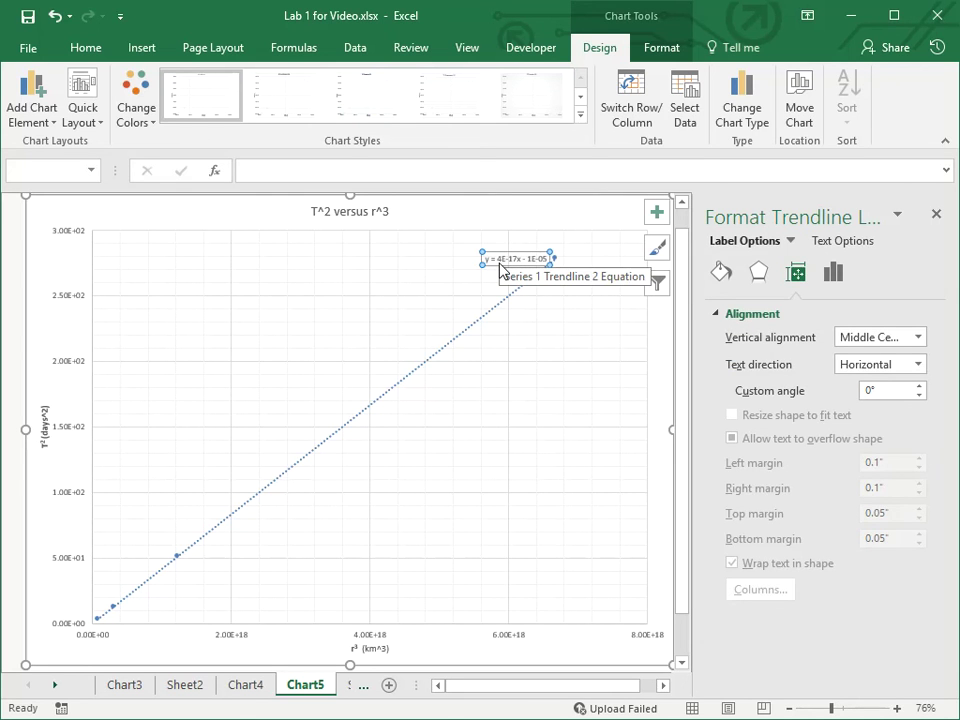
right_click(500, 270)
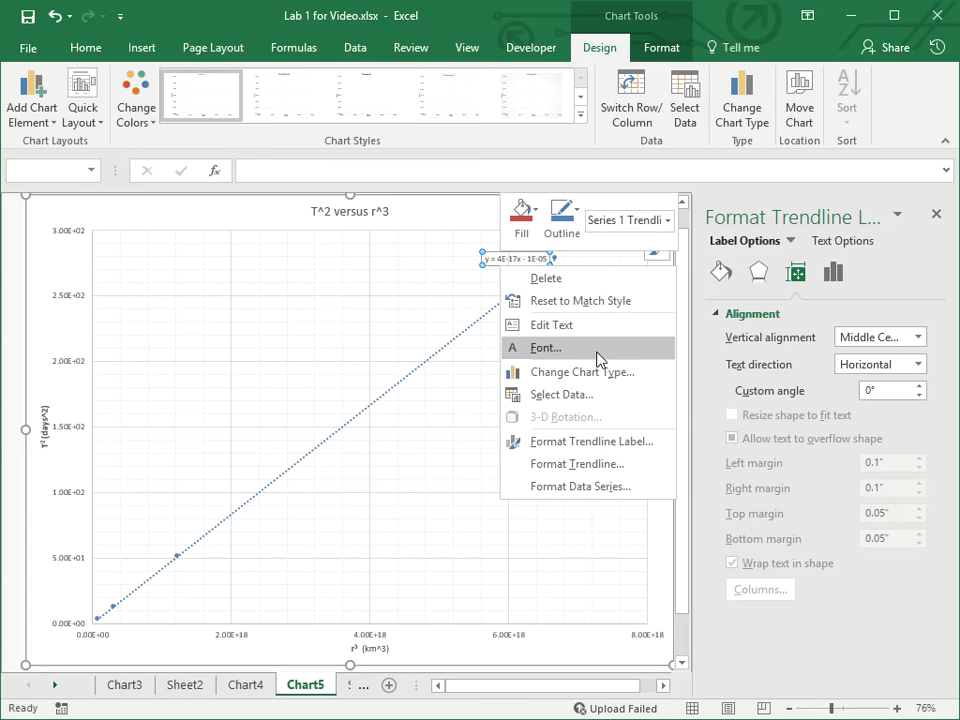
left_click(597, 441)
left_click(904, 357)
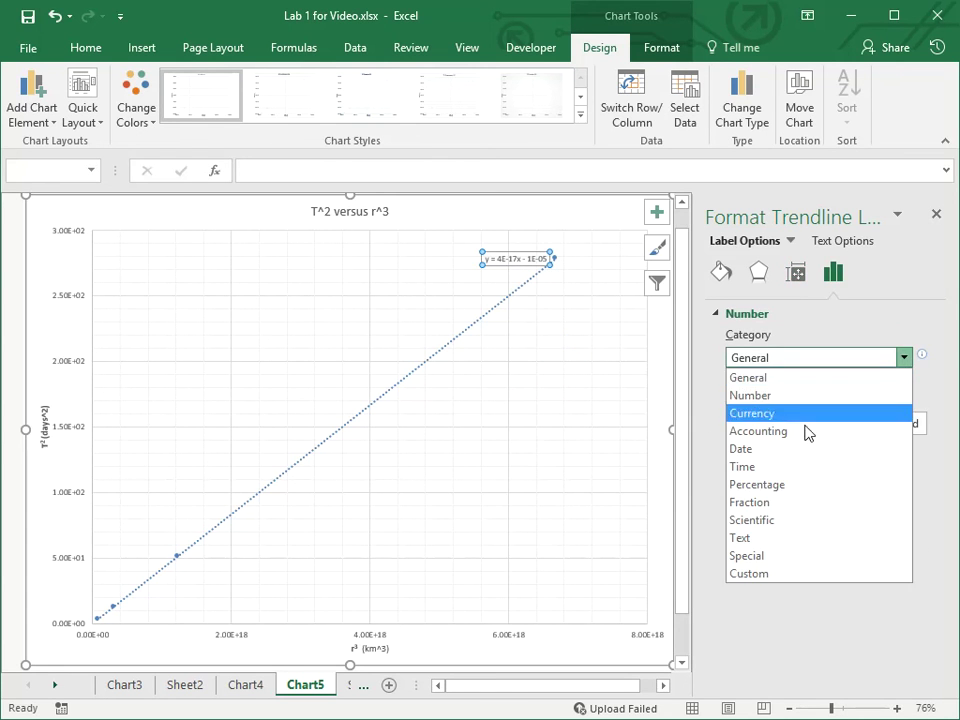
left_click(793, 520)
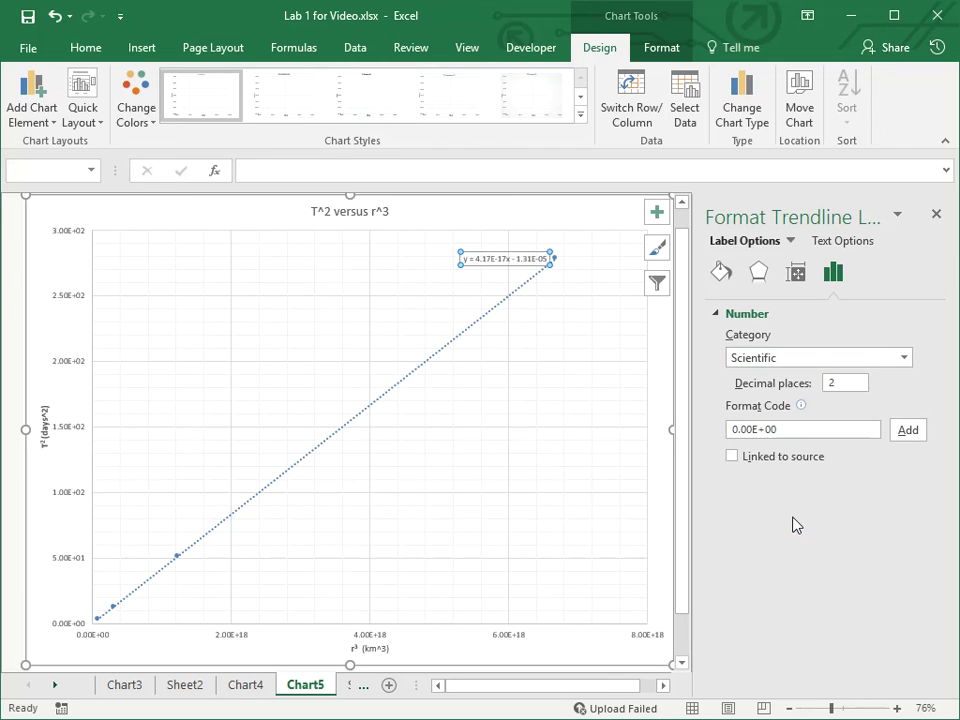
Enlarge the trendline equation label to font size 18 and move it to the empty plot area below the trendline
left_click(85, 47)
left_click(240, 84)
left_click(240, 84)
left_click(240, 84)
left_click(240, 84)
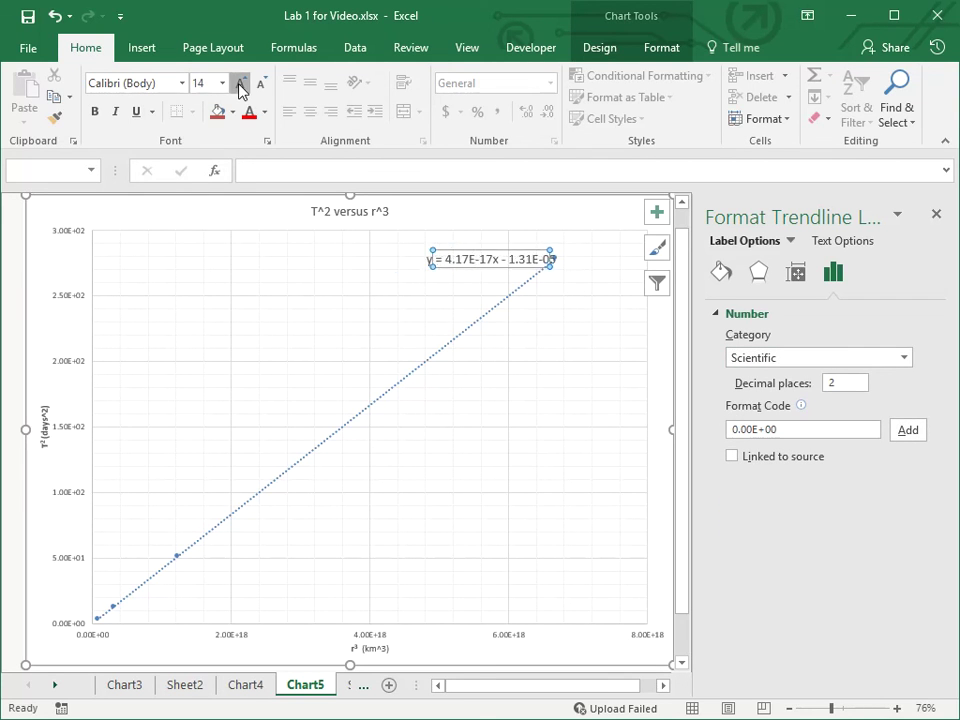
left_click(240, 84)
left_click(240, 84)
left_click_drag(441, 268, 399, 446)
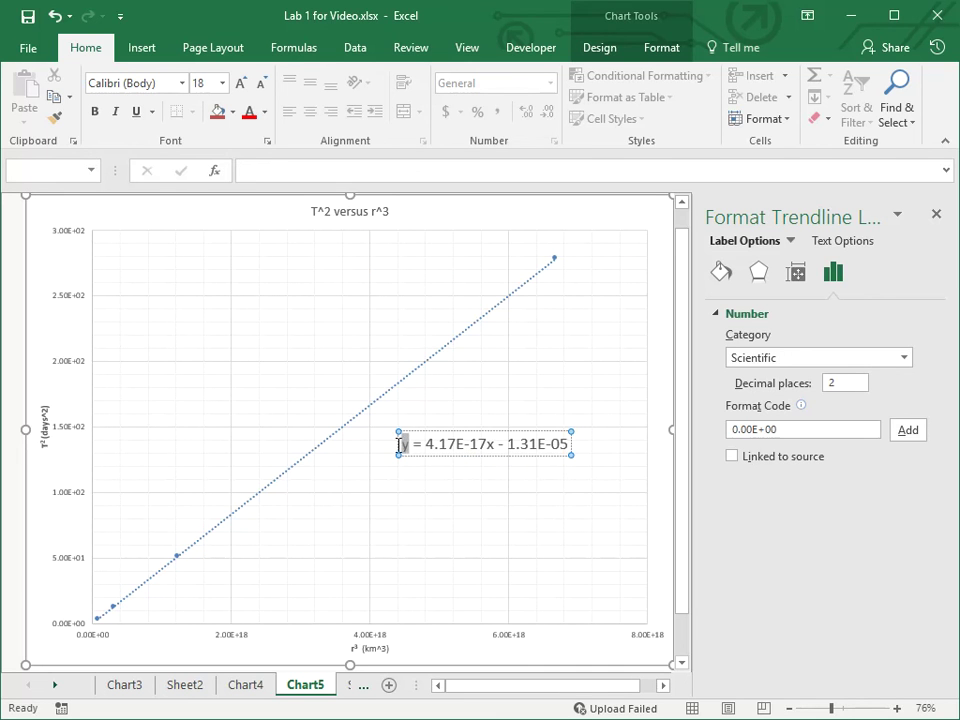
Replace the y in the trendline equation with T2 and format the 2 as superscript
type("T")
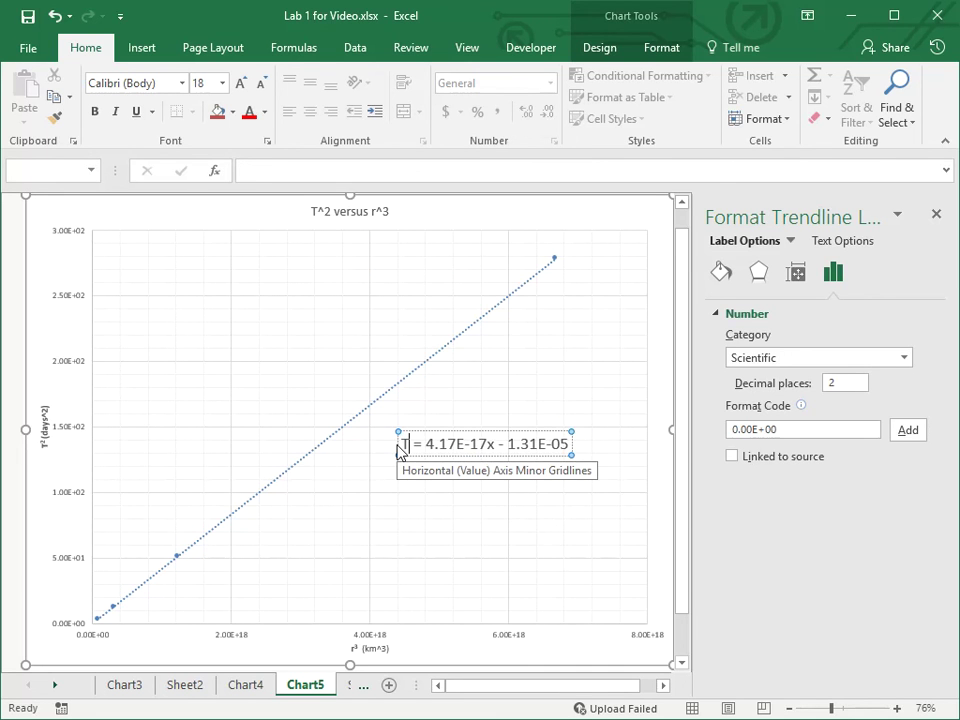
type("2")
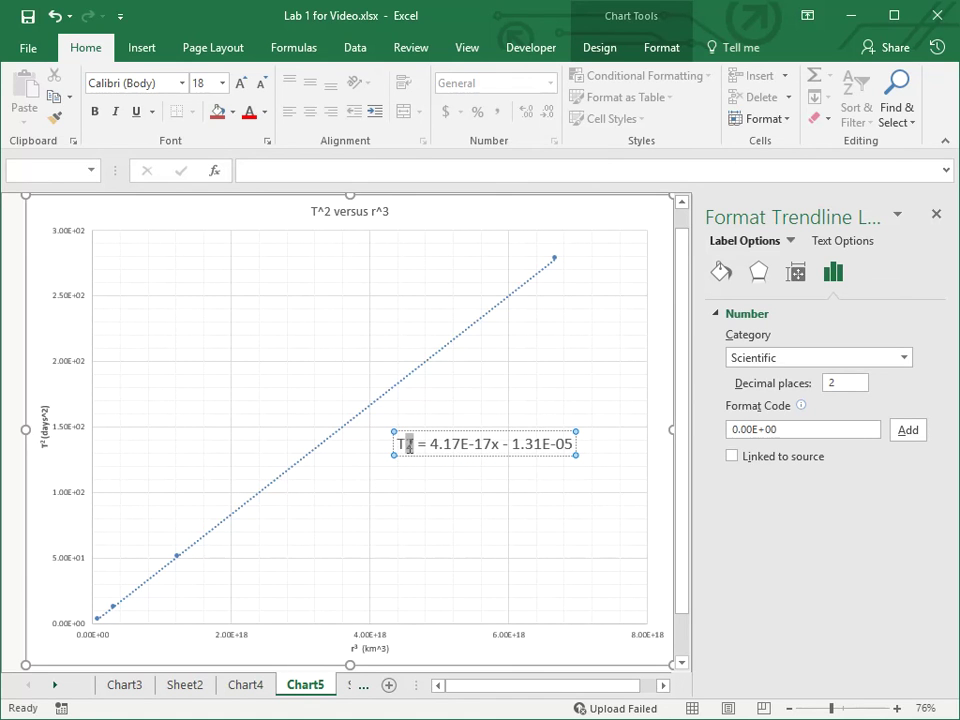
left_click(268, 143)
left_click(293, 421)
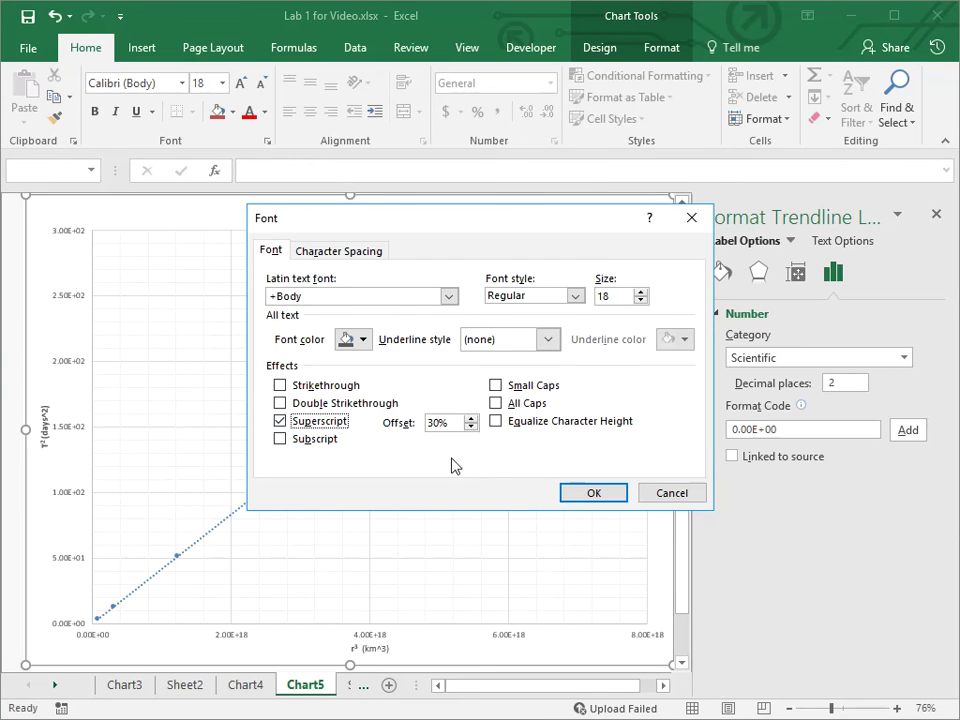
left_click(581, 493)
Replace the x in the trendline equation with a space and r3, and format the 3 as superscript
left_click(498, 444)
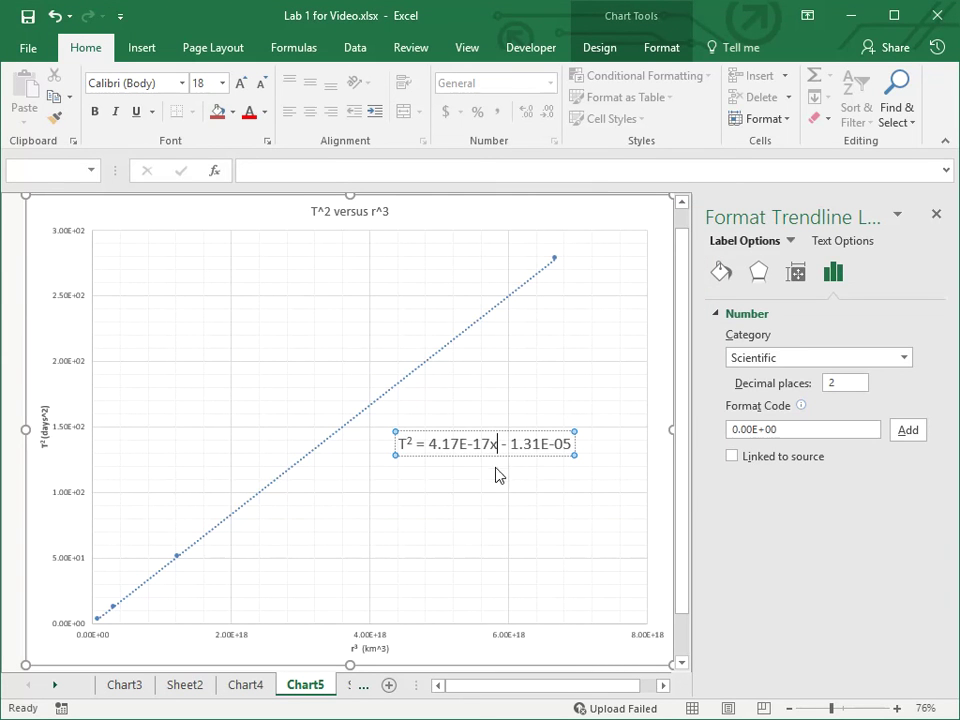
key("BackSpace")
type("r")
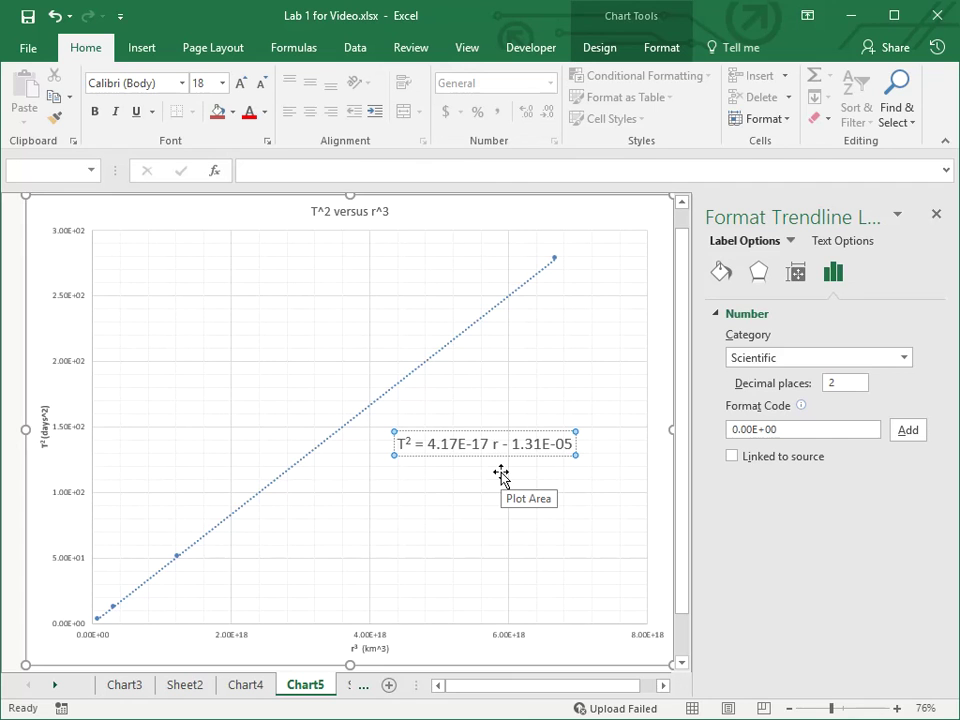
type("3")
left_click_drag(503, 442, 497, 452)
left_click(267, 140)
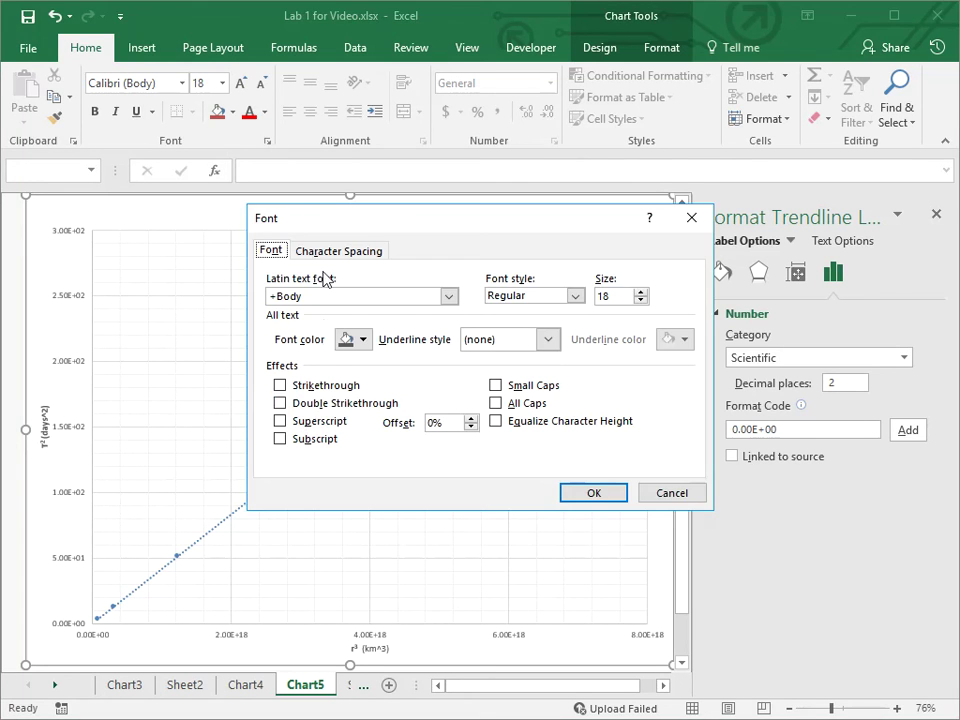
left_click(302, 419)
left_click(591, 494)
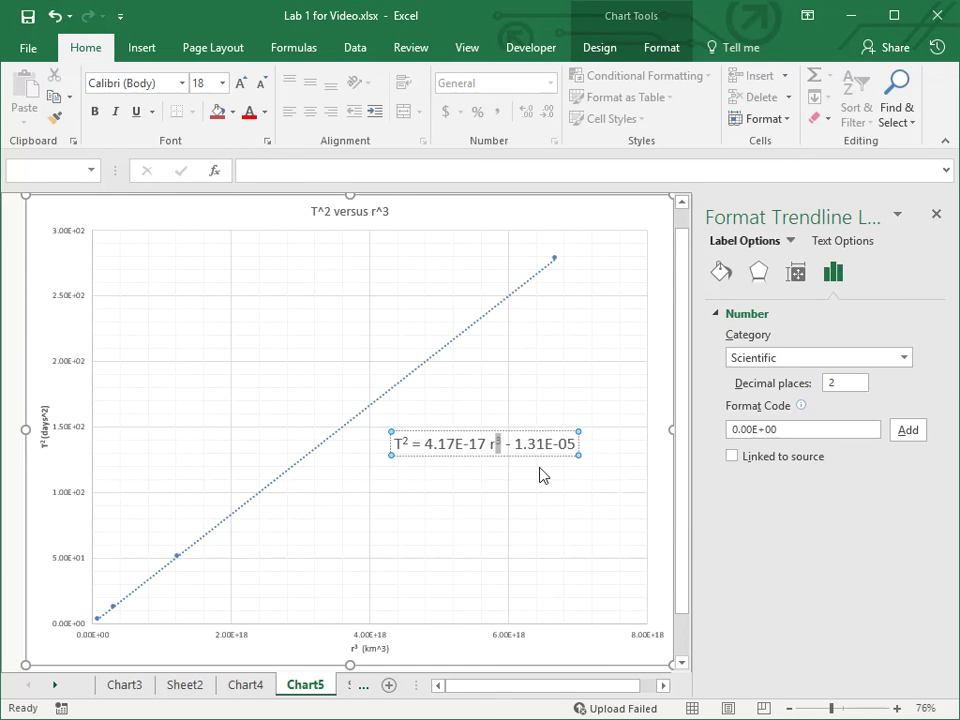
Enclose the slope coefficient 4.17E-17 in parentheses in the trendline equation label
left_click(481, 444)
key("Right")
type(")")
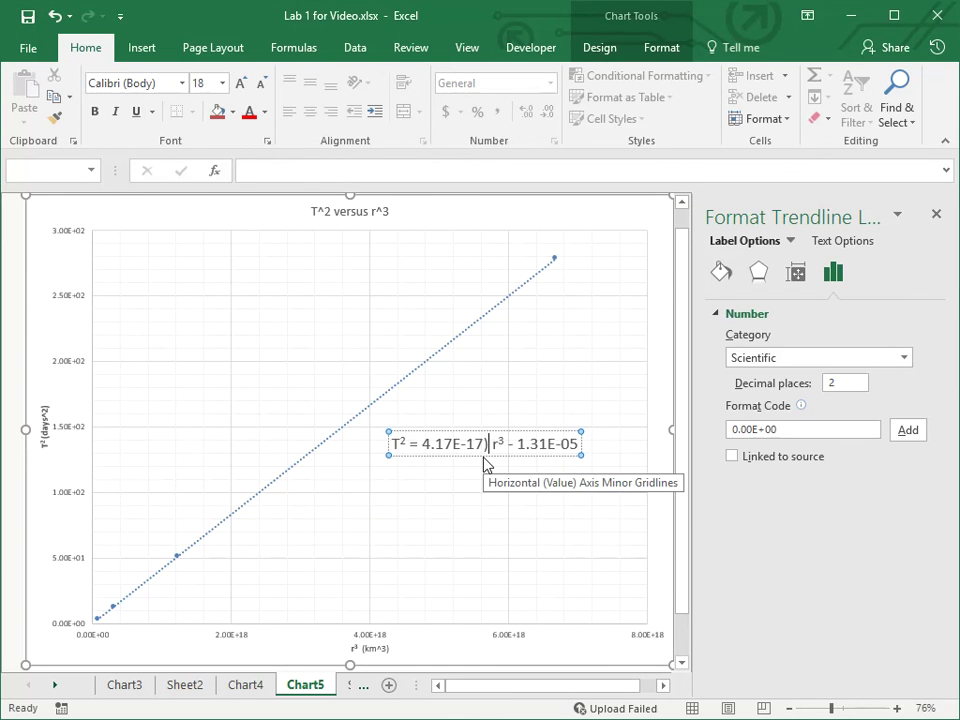
key("Left")
key("Left")
key("Left")
key("Left")
key("Left")
key("Left")
key("Left")
key("Left")
key("Left")
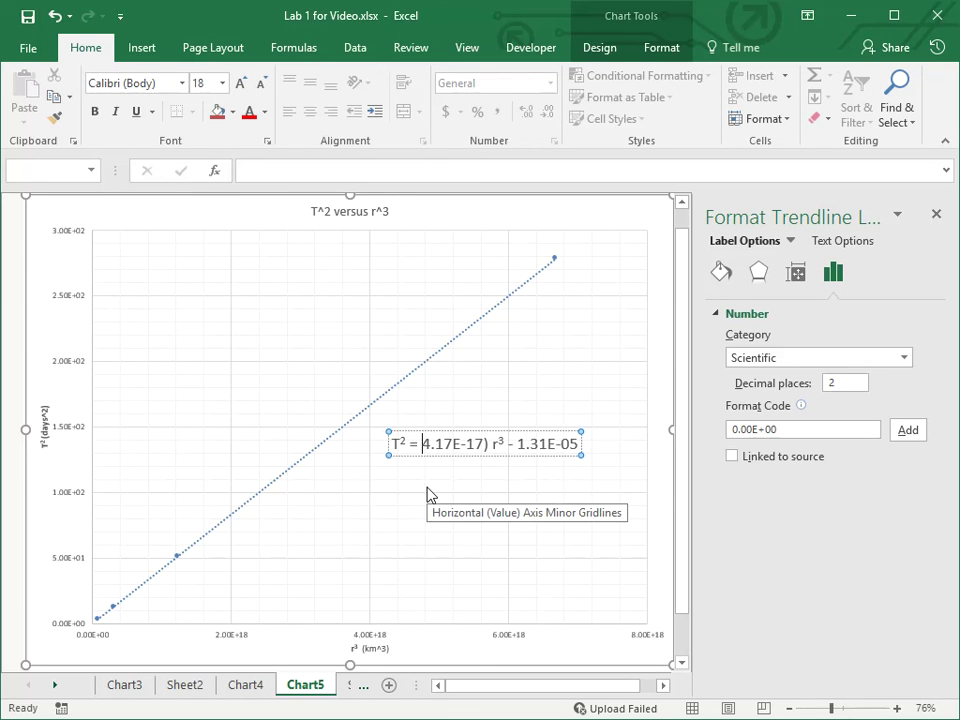
type("(")
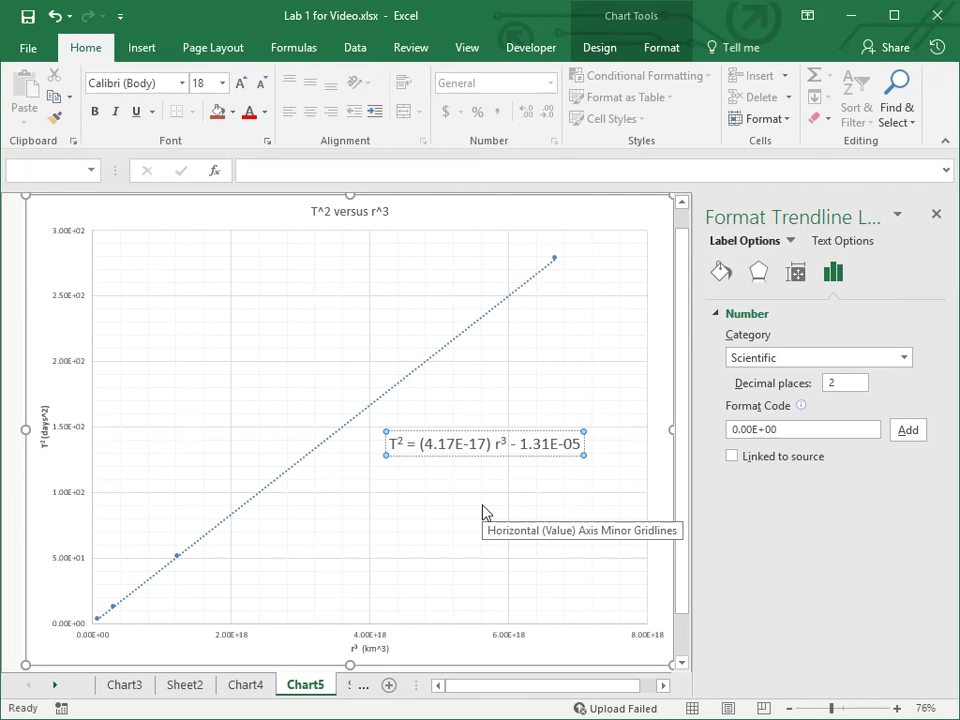
Add the units "days2/km3" after the slope coefficient, inside the parentheses of the trendline equation
type("day")
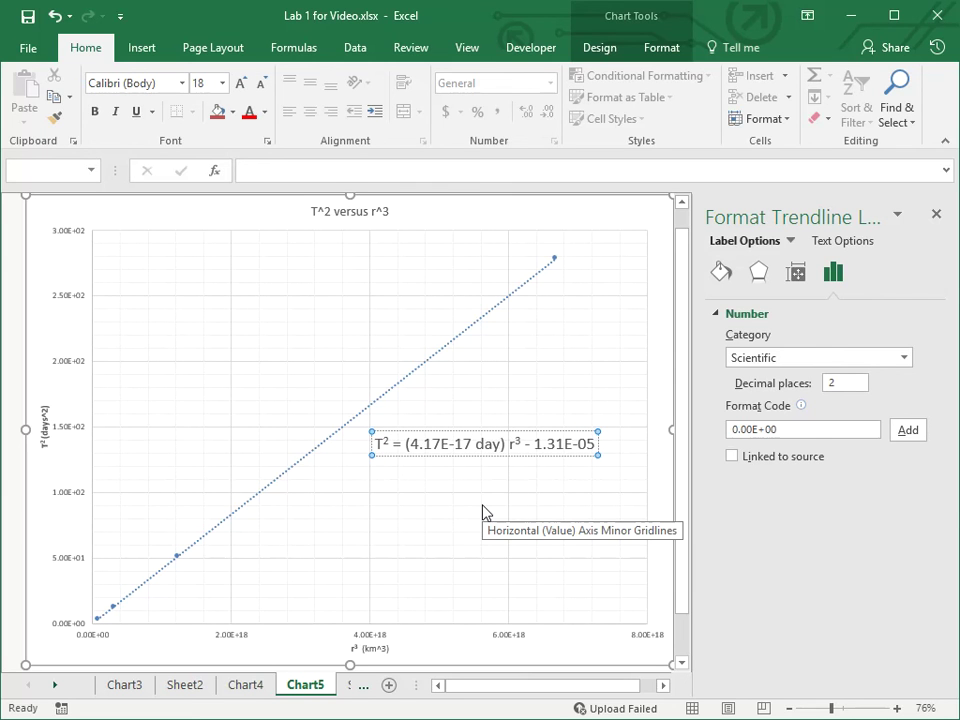
type("s")
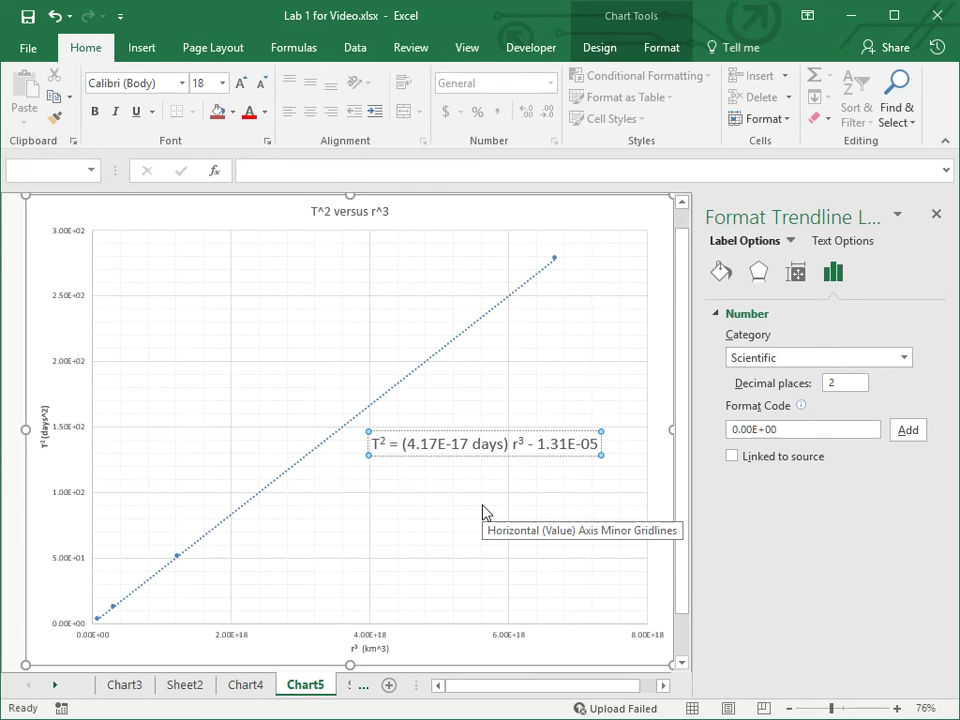
type("2/km")
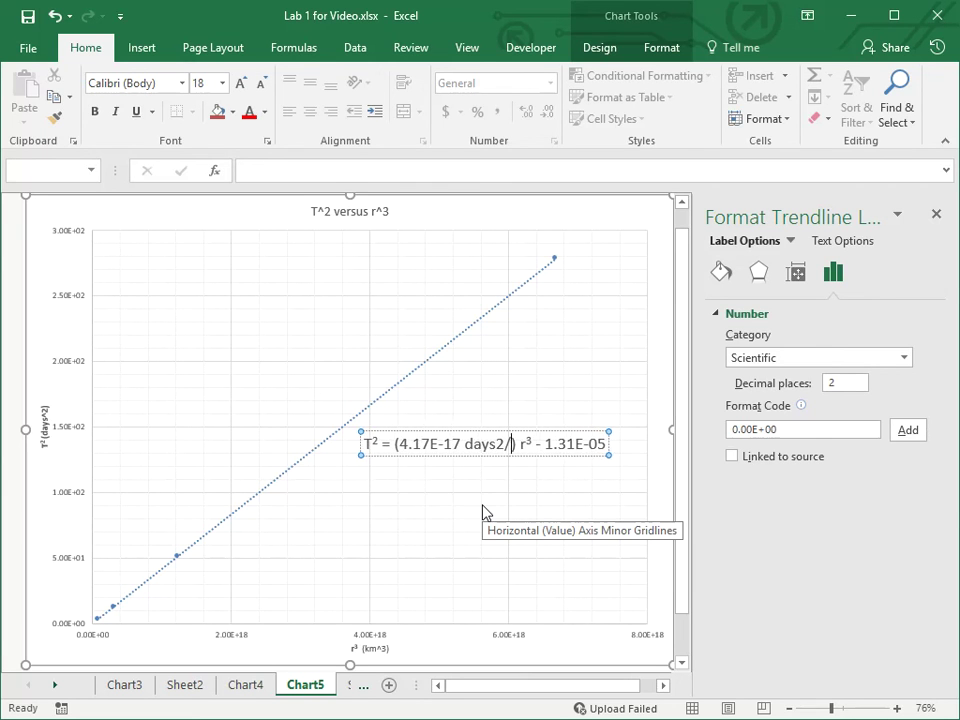
type("3")
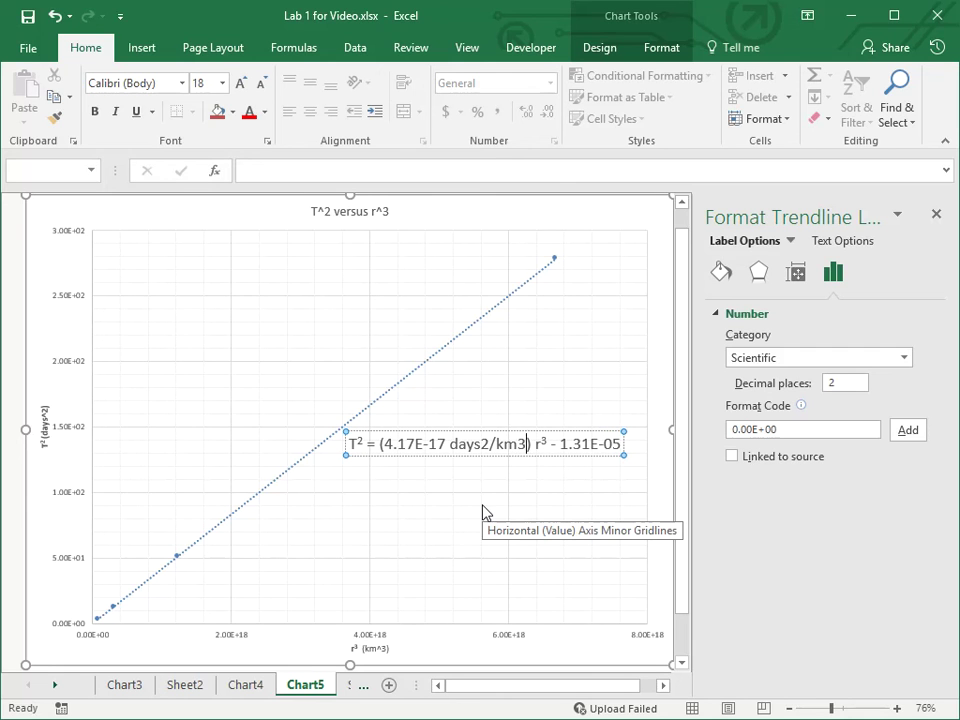
Make the 3 in km3 and the 2 in days2 superscript in the slope units of the trendline equation
left_click_drag(547, 445, 541, 444)
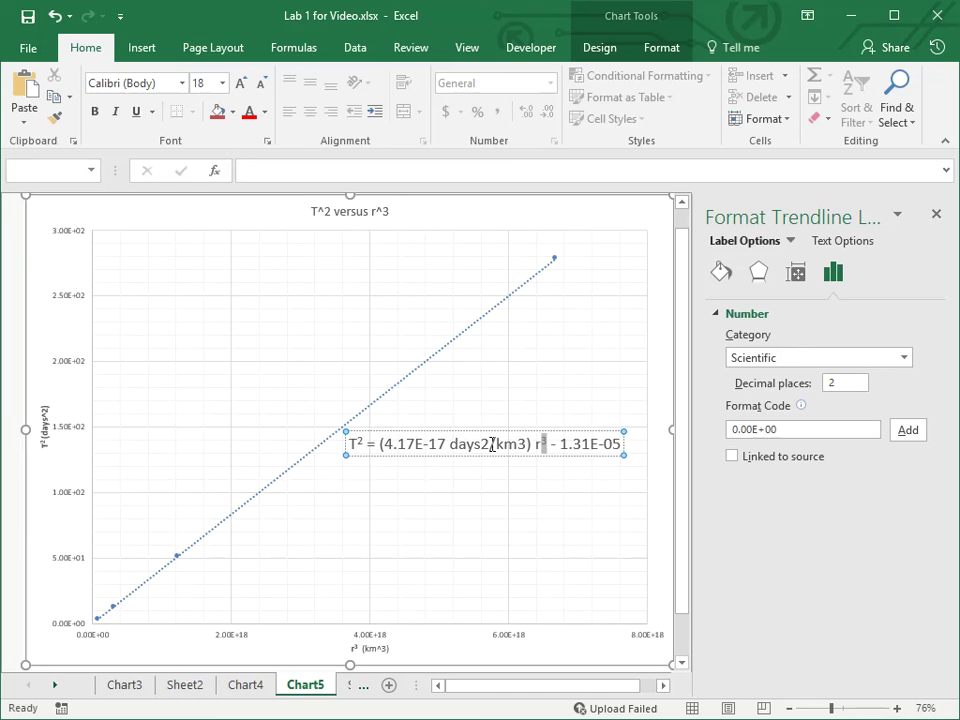
left_click_drag(528, 445, 518, 445)
type("³")
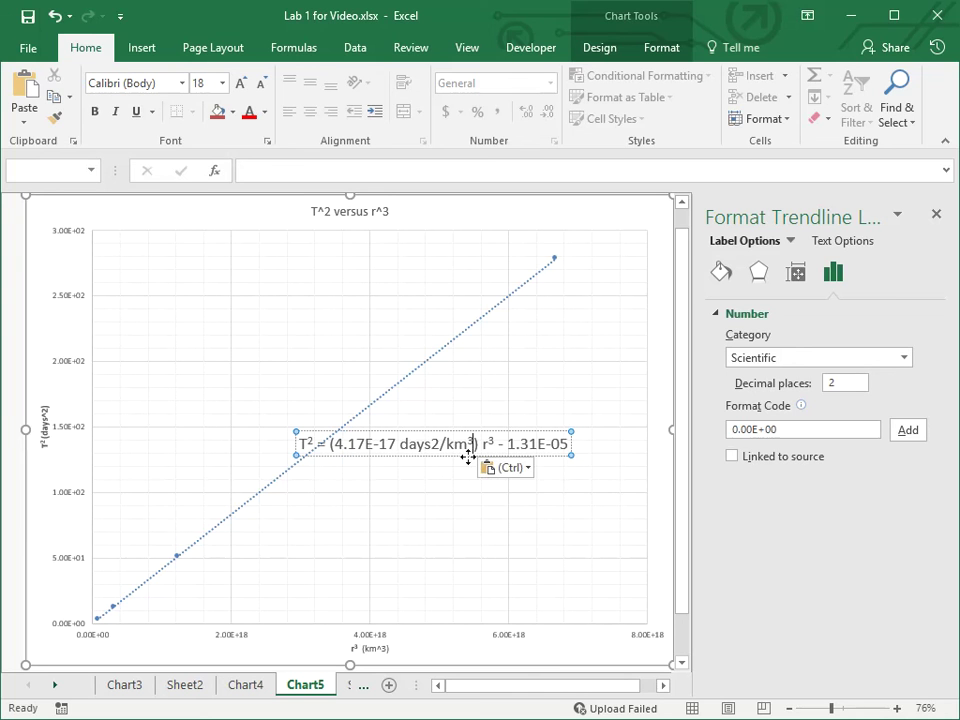
left_click_drag(440, 444, 431, 444)
left_click(267, 143)
left_click(300, 364)
left_click(592, 493)
Enclose the intercept 1.31E-05 in parentheses in the trendline equation label
left_click(507, 443)
type("(")
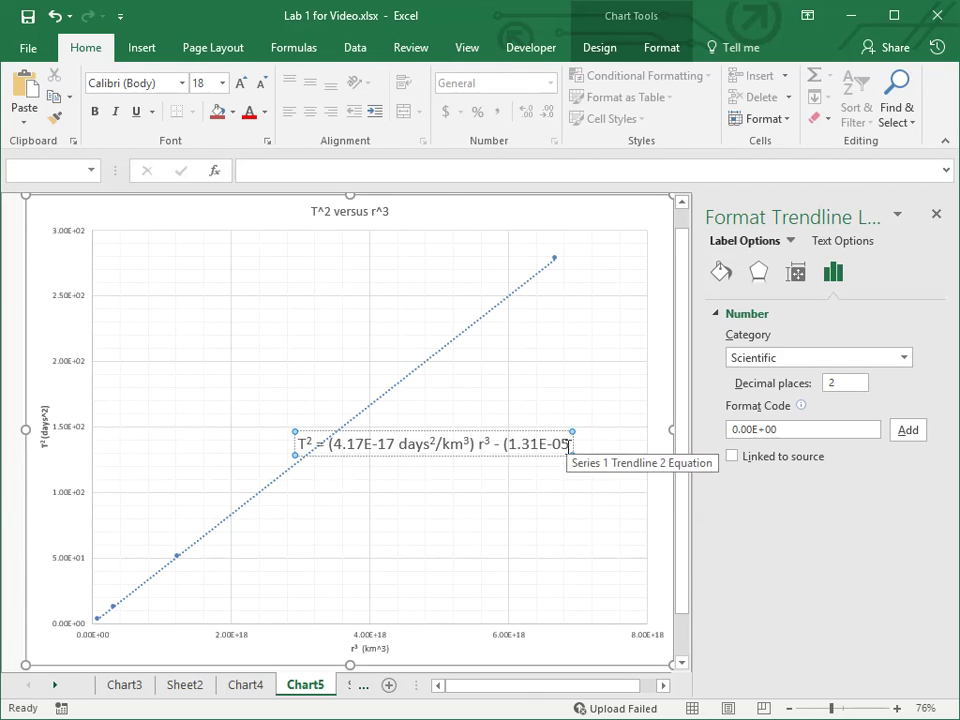
type(")")
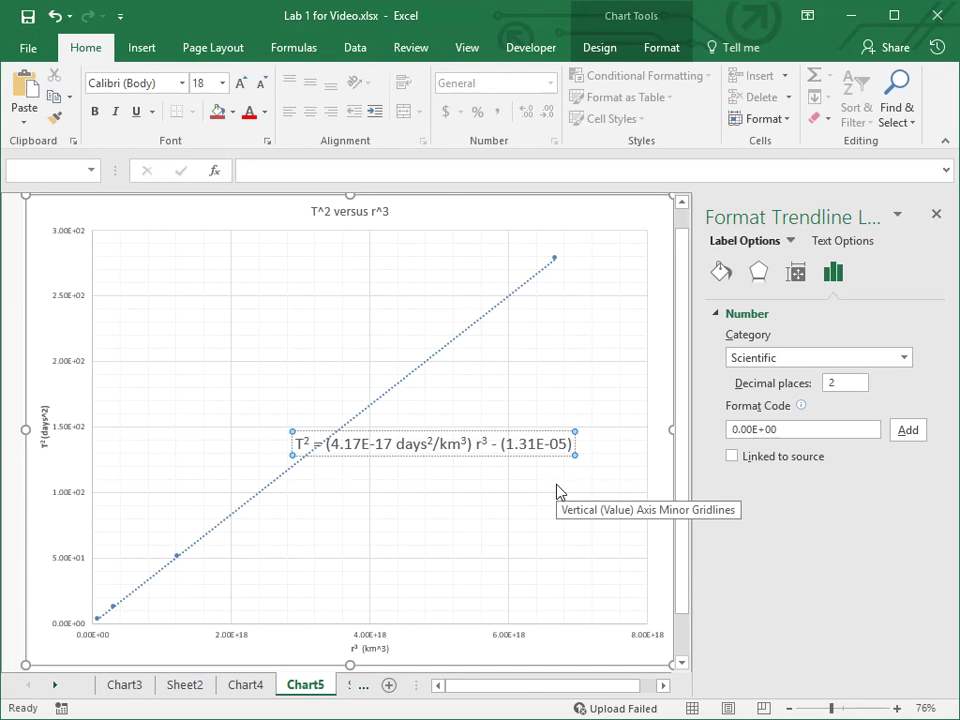
Add the units "days2" after the intercept 1.31E-05, inside the parentheses, and format the 2 as superscript
key("BackSpace")
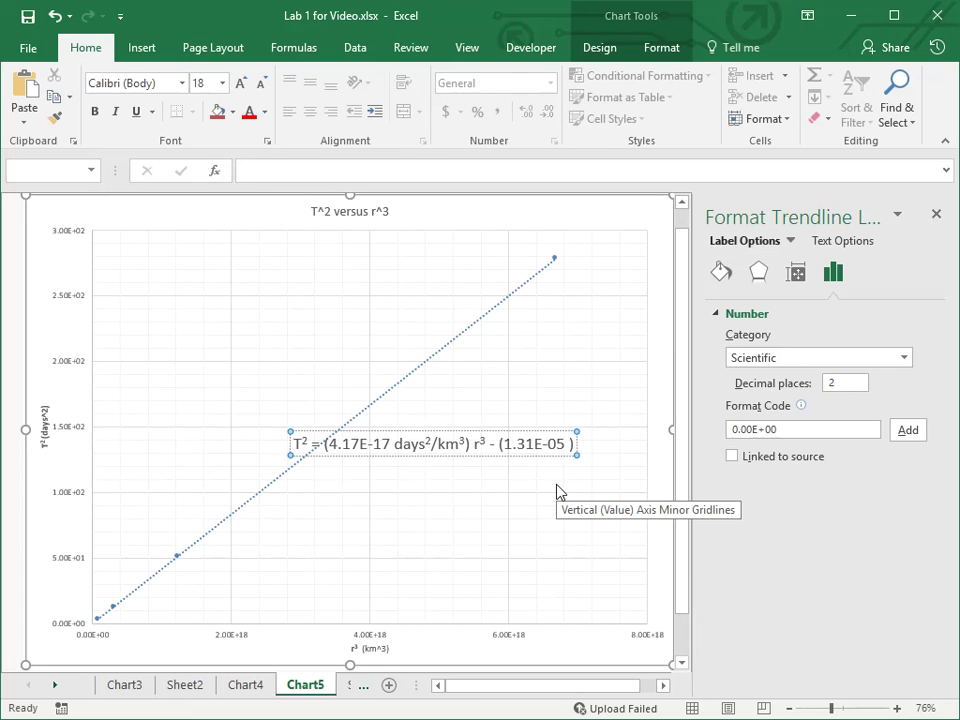
type("days2")
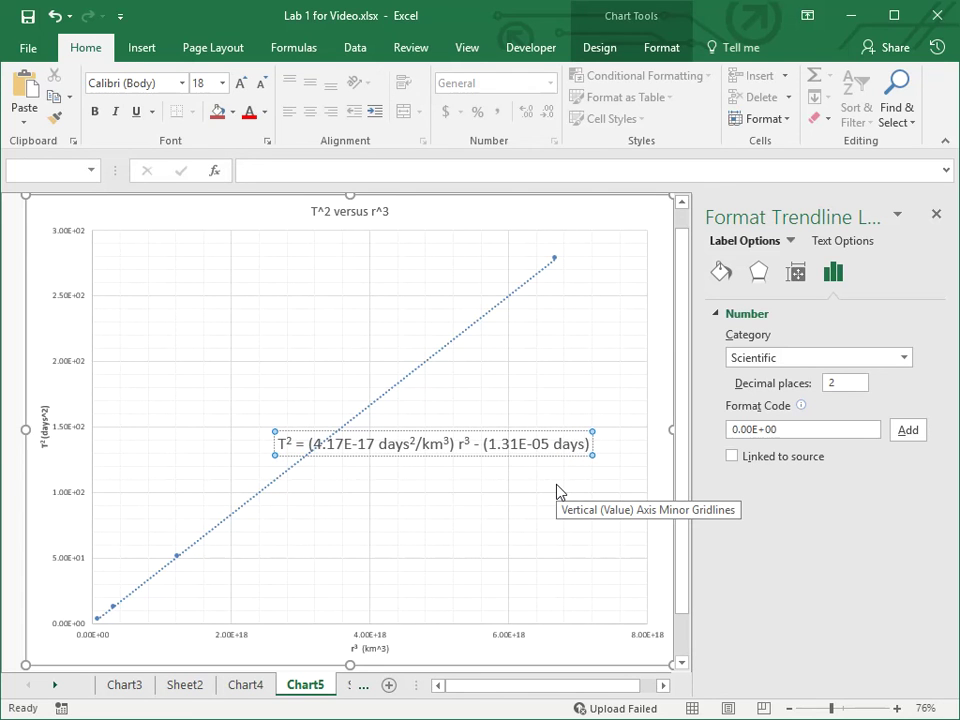
key("shift+Left")
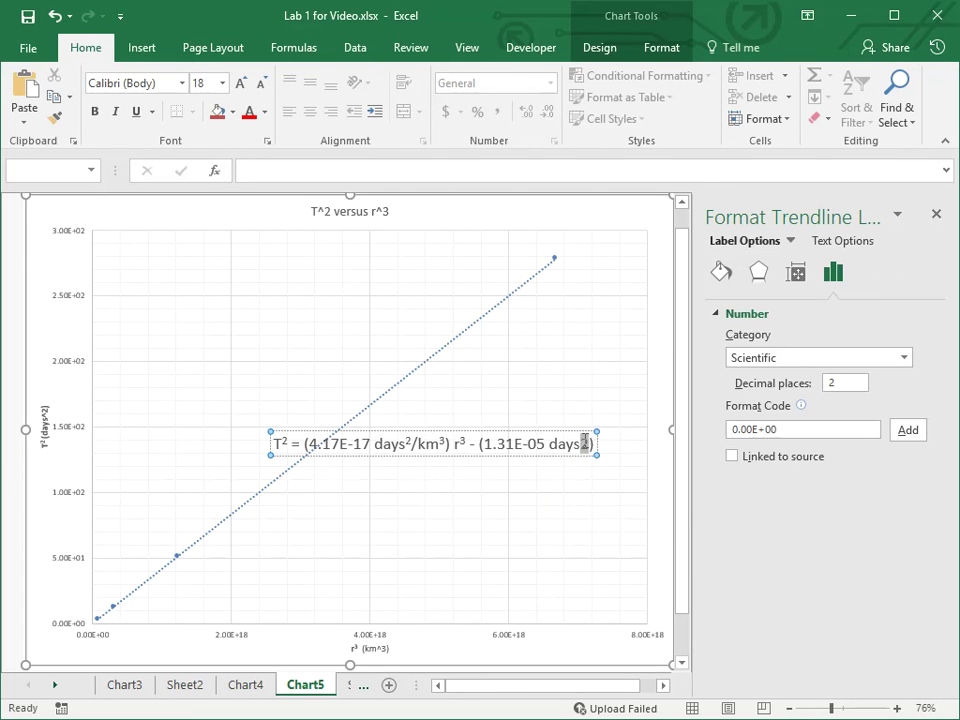
left_click(268, 141)
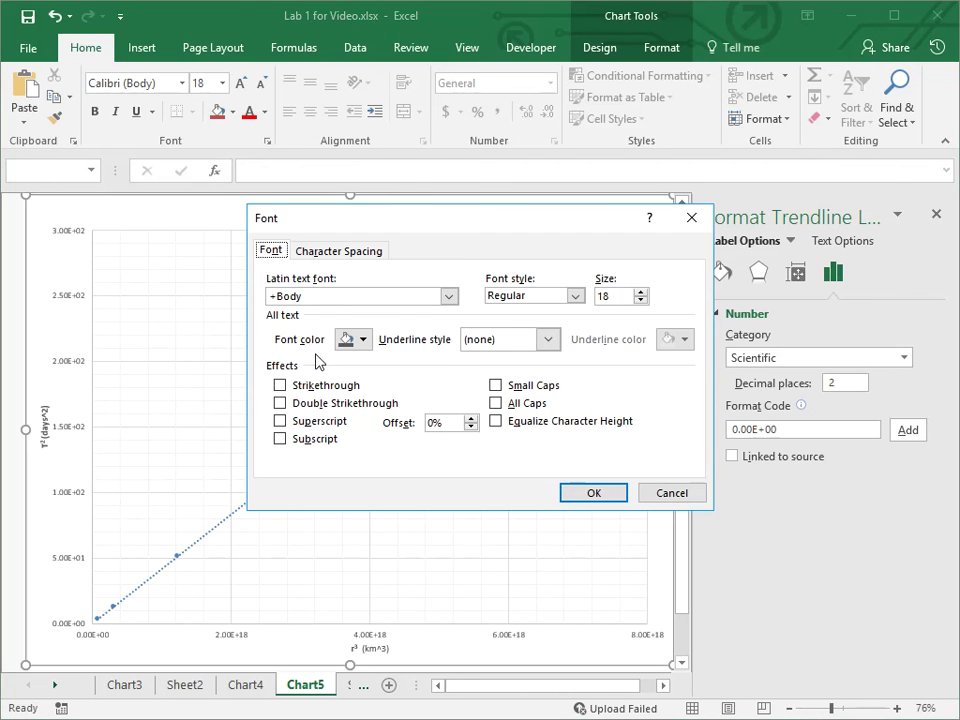
left_click(282, 423)
key("Return")
Move the trendline equation label clear of the line into the empty plot area below it, and deselect the label
left_click_drag(428, 439, 372, 394)
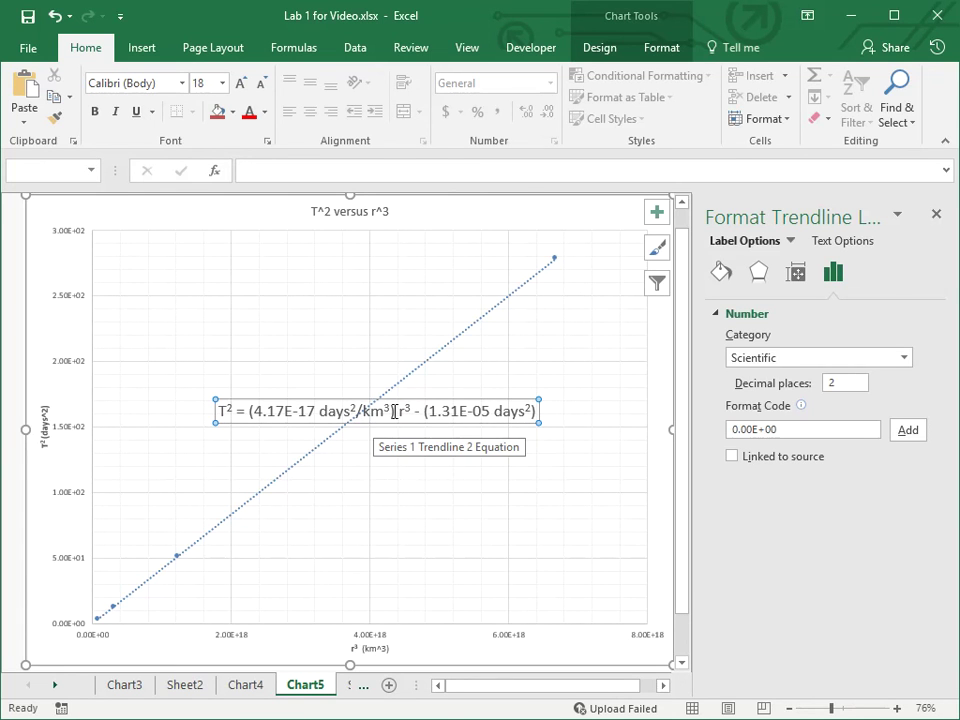
left_click_drag(343, 433, 441, 503)
left_click_drag(563, 485, 549, 484)
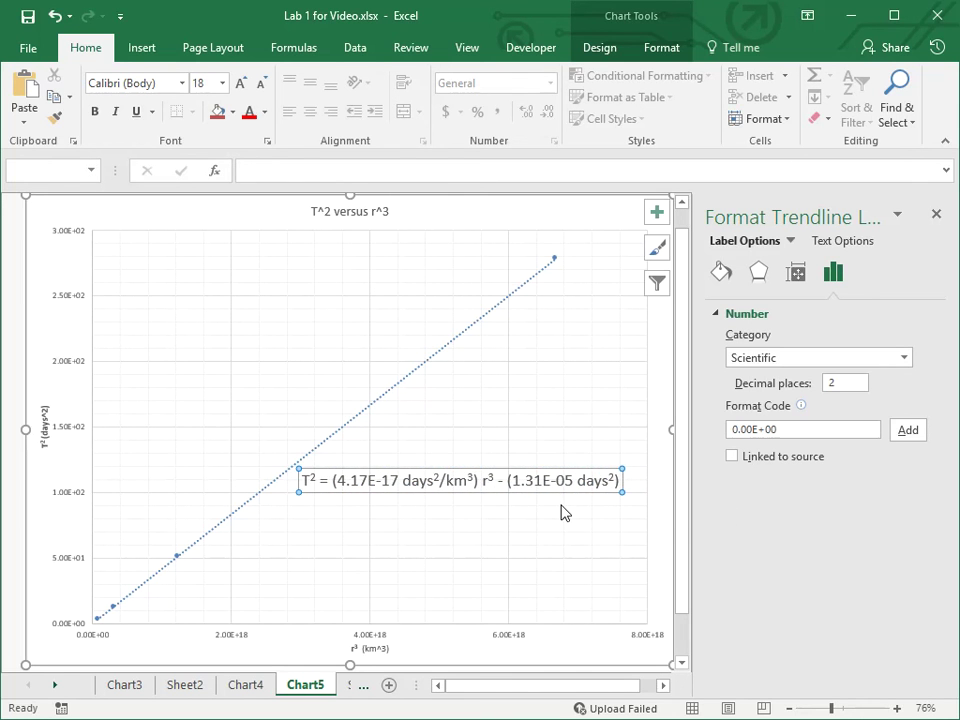
left_click_drag(481, 481, 332, 479)
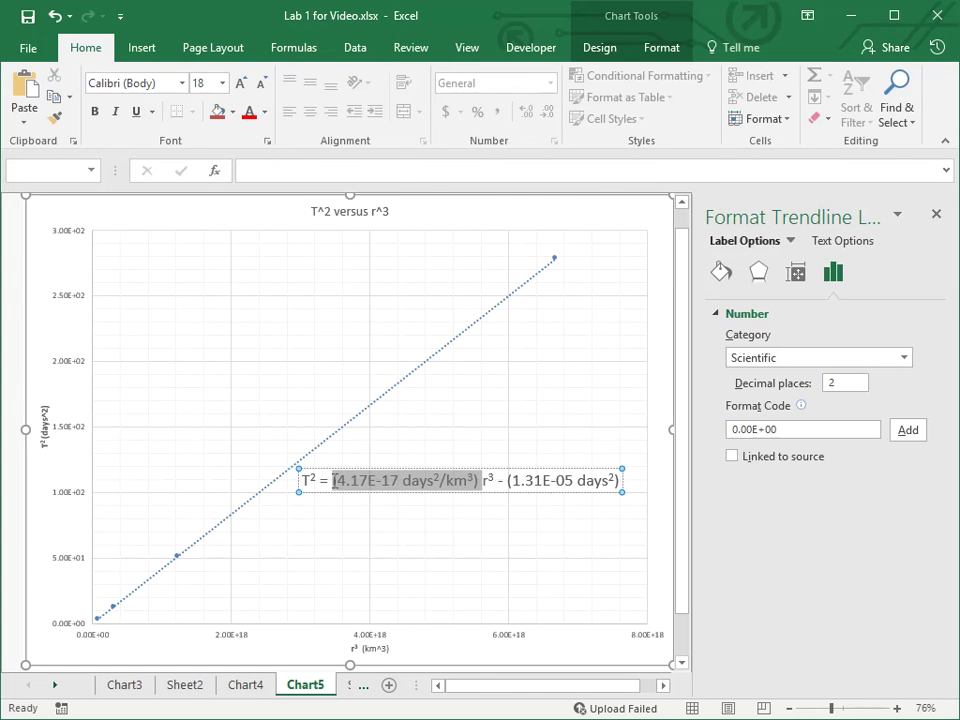
left_click(418, 591)
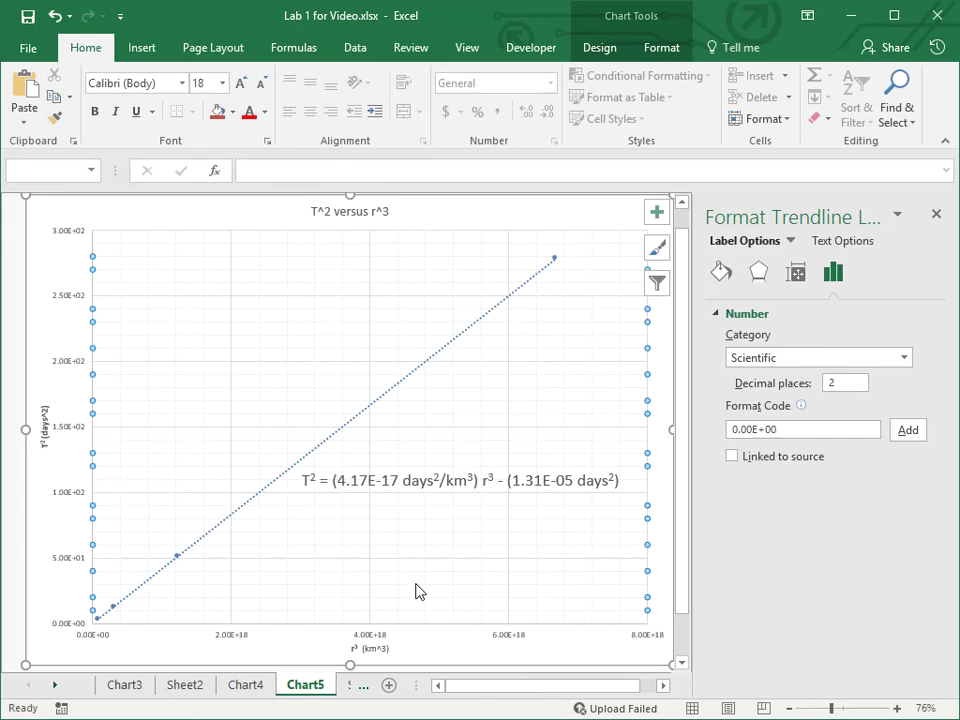
left_click(450, 652)
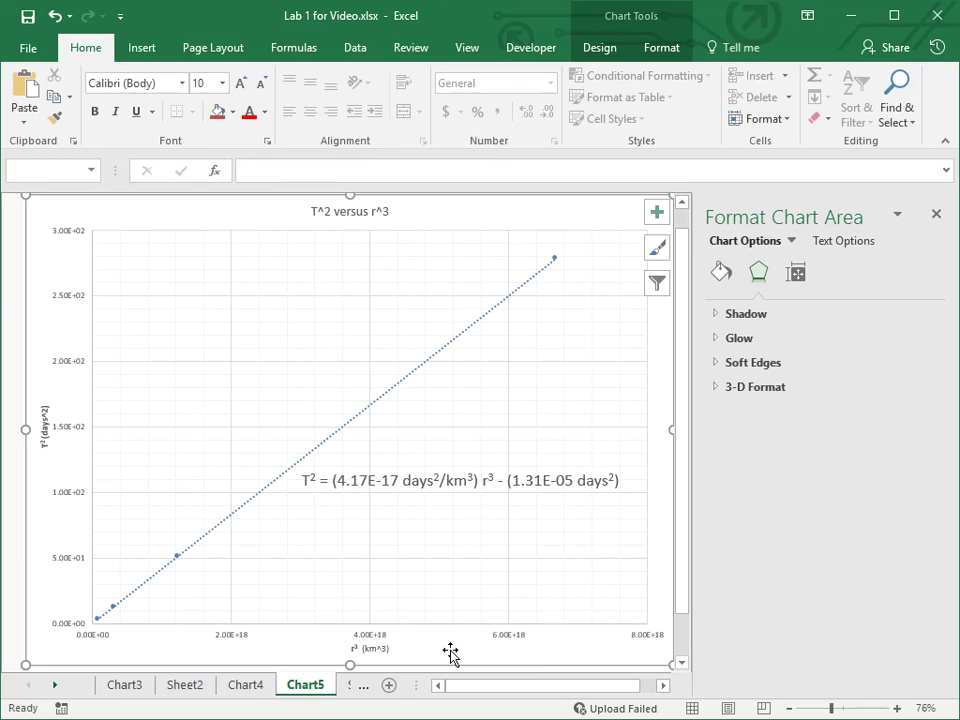